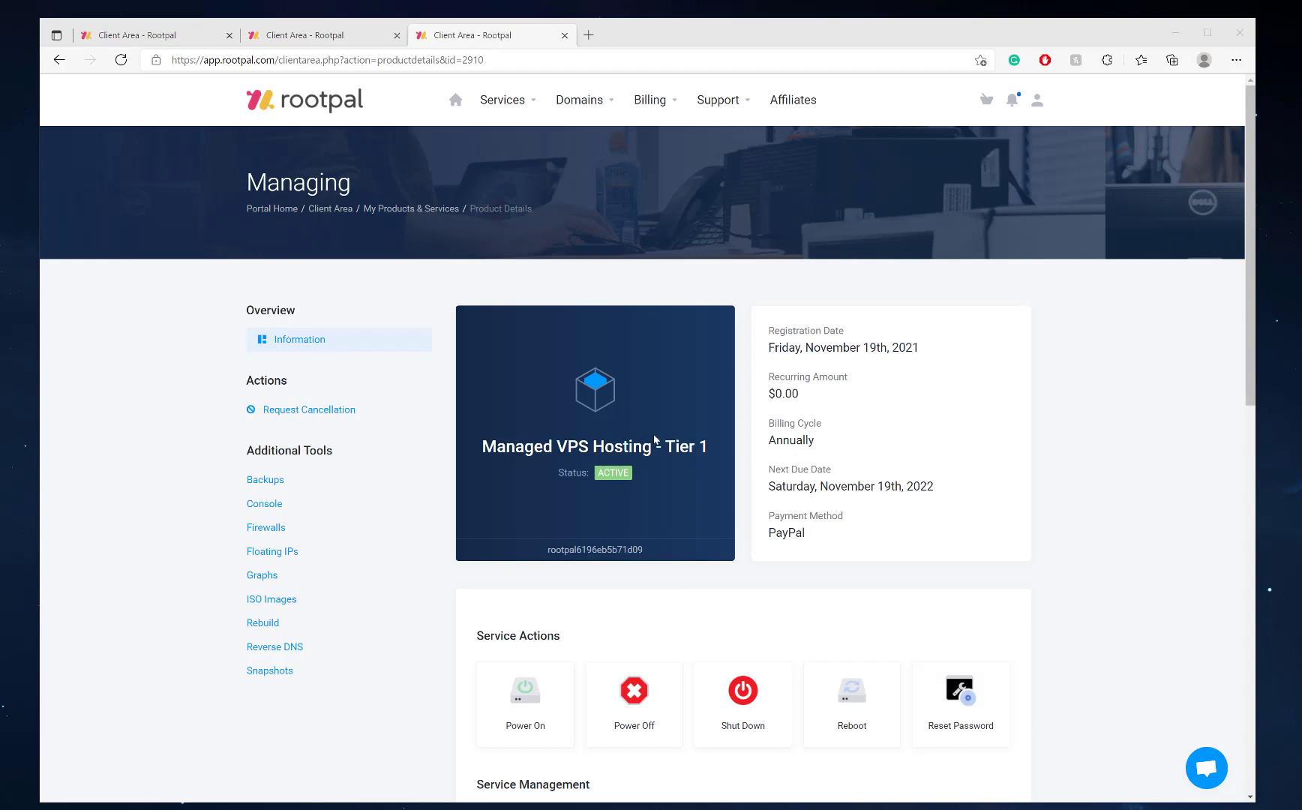
Open the Rebuild Virtual Machine page, which lists OS images from CentOS 7 to Ubuntu 20.04
scroll(654, 441, "down", 5)
left_click(630, 516)
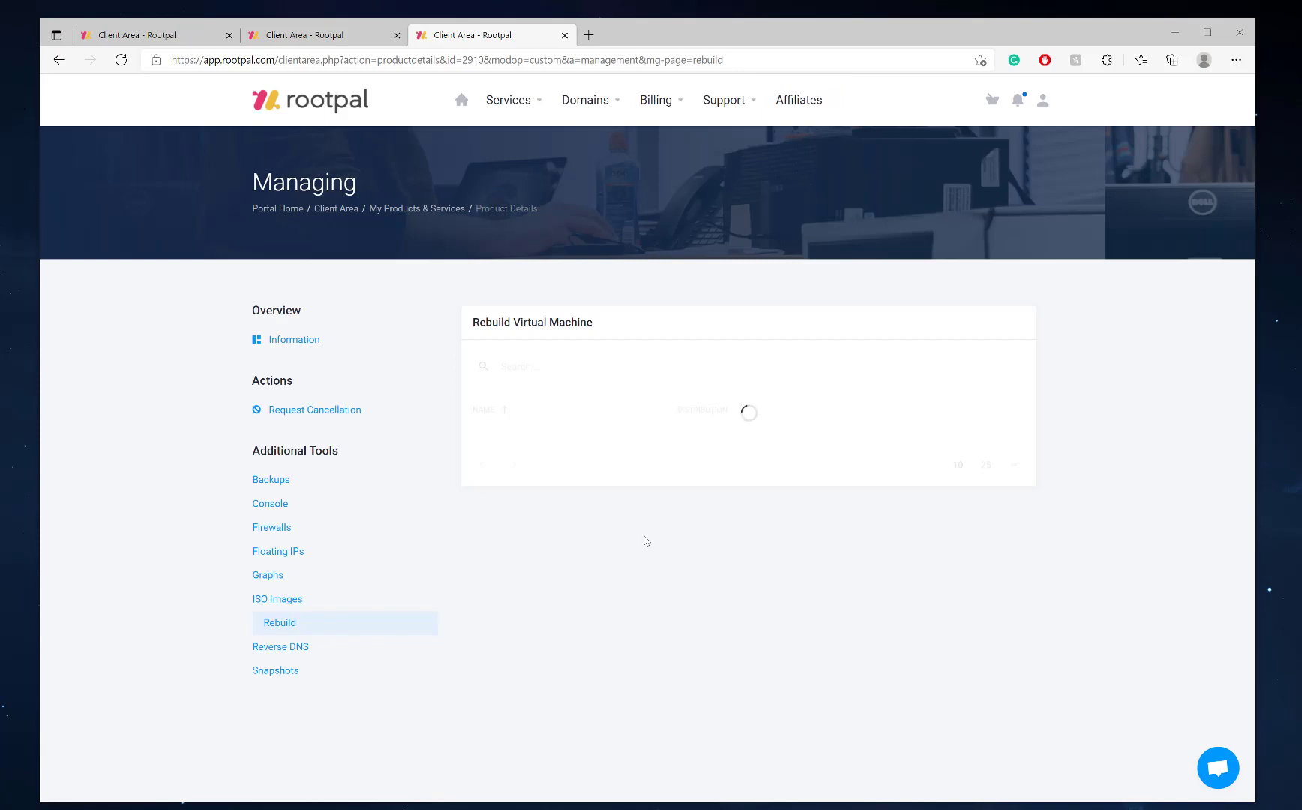
scroll(644, 540, "down", 1)
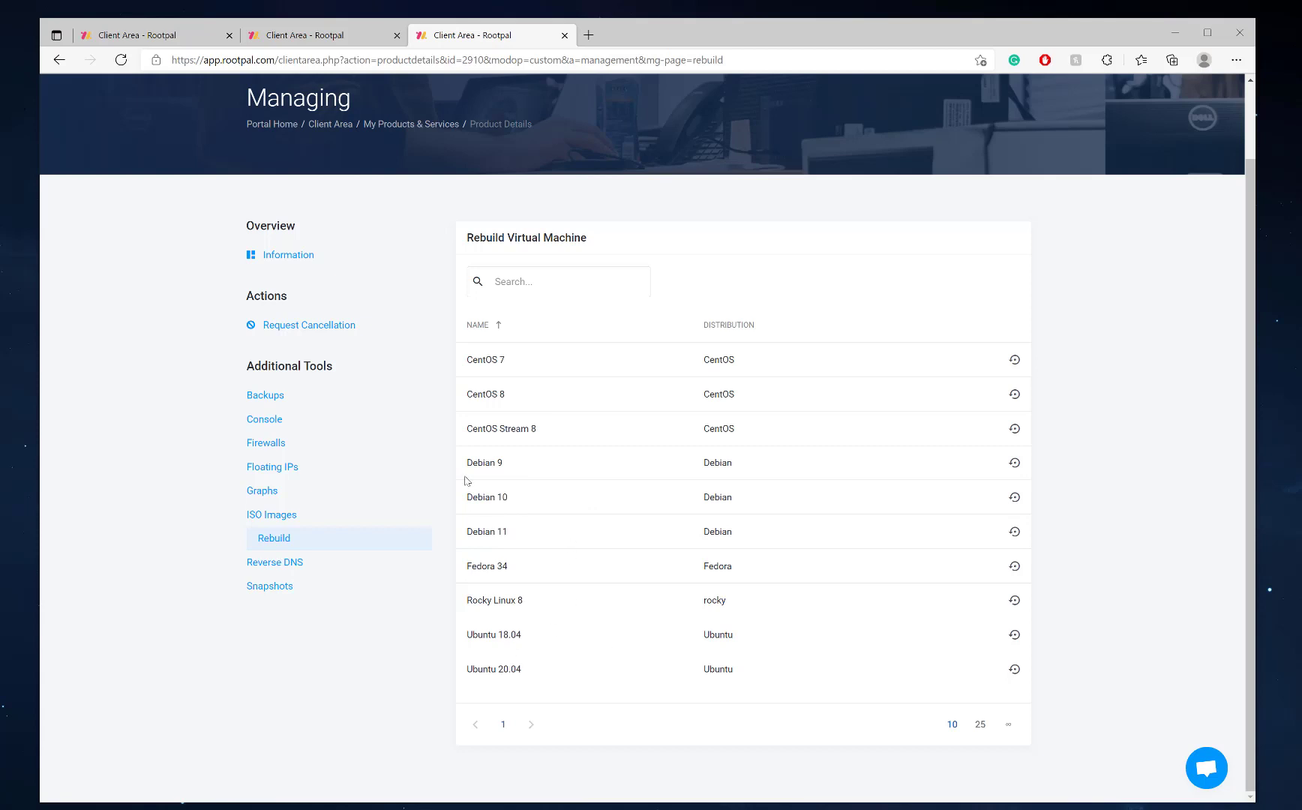
Go back to the Managed VPS Hosting - Tier 1 Information page and scroll to Service Management
left_click(307, 256)
scroll(604, 435, "up", 1)
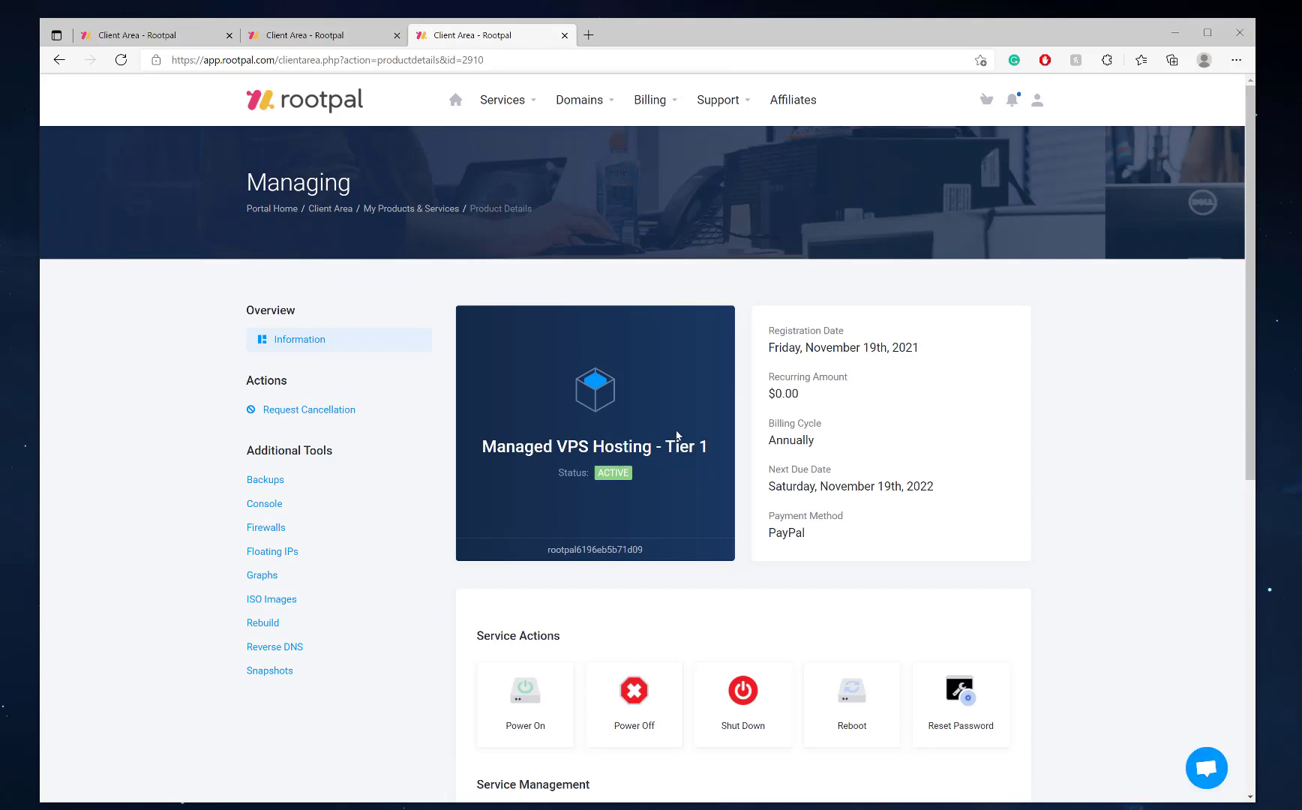
scroll(676, 435, "down", 2)
scroll(538, 155, "up", 2)
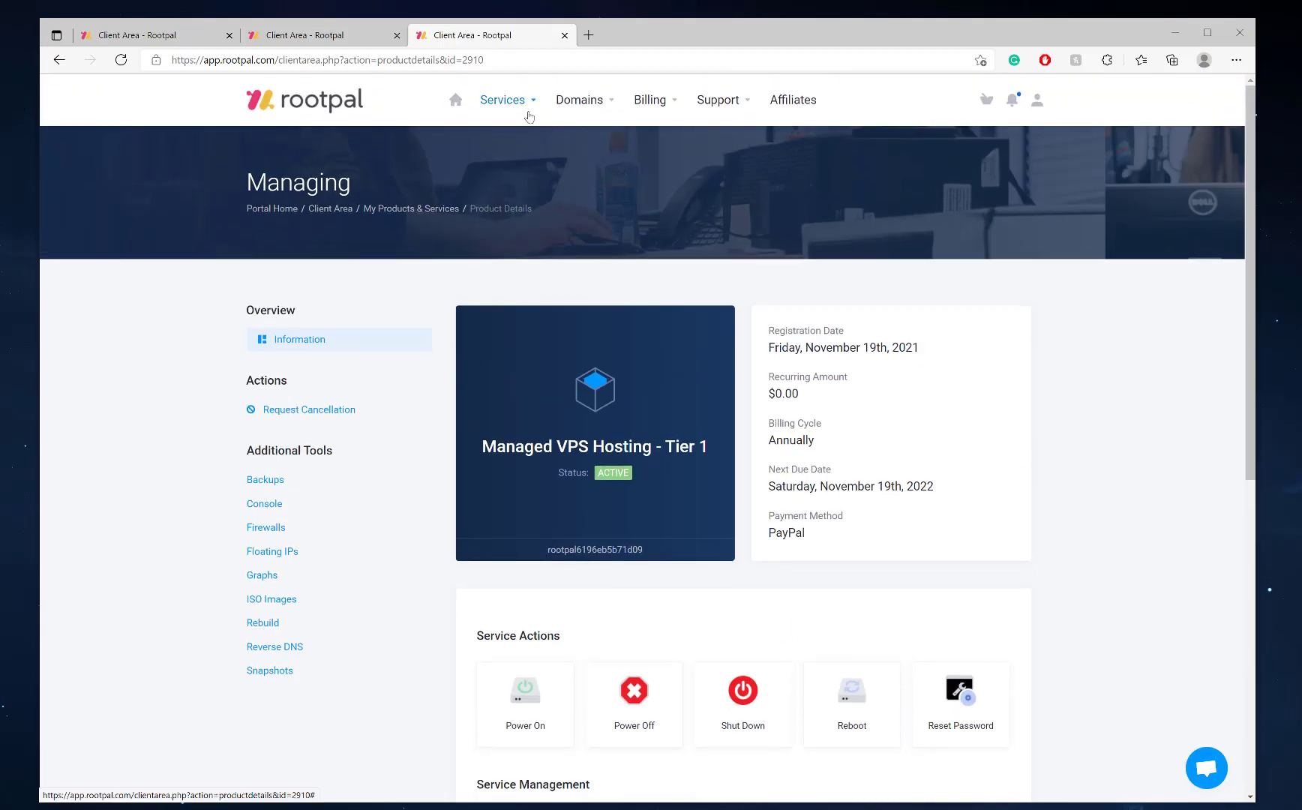
left_click(503, 99)
left_click(664, 293)
left_click_drag(484, 444, 714, 471)
left_click(711, 449)
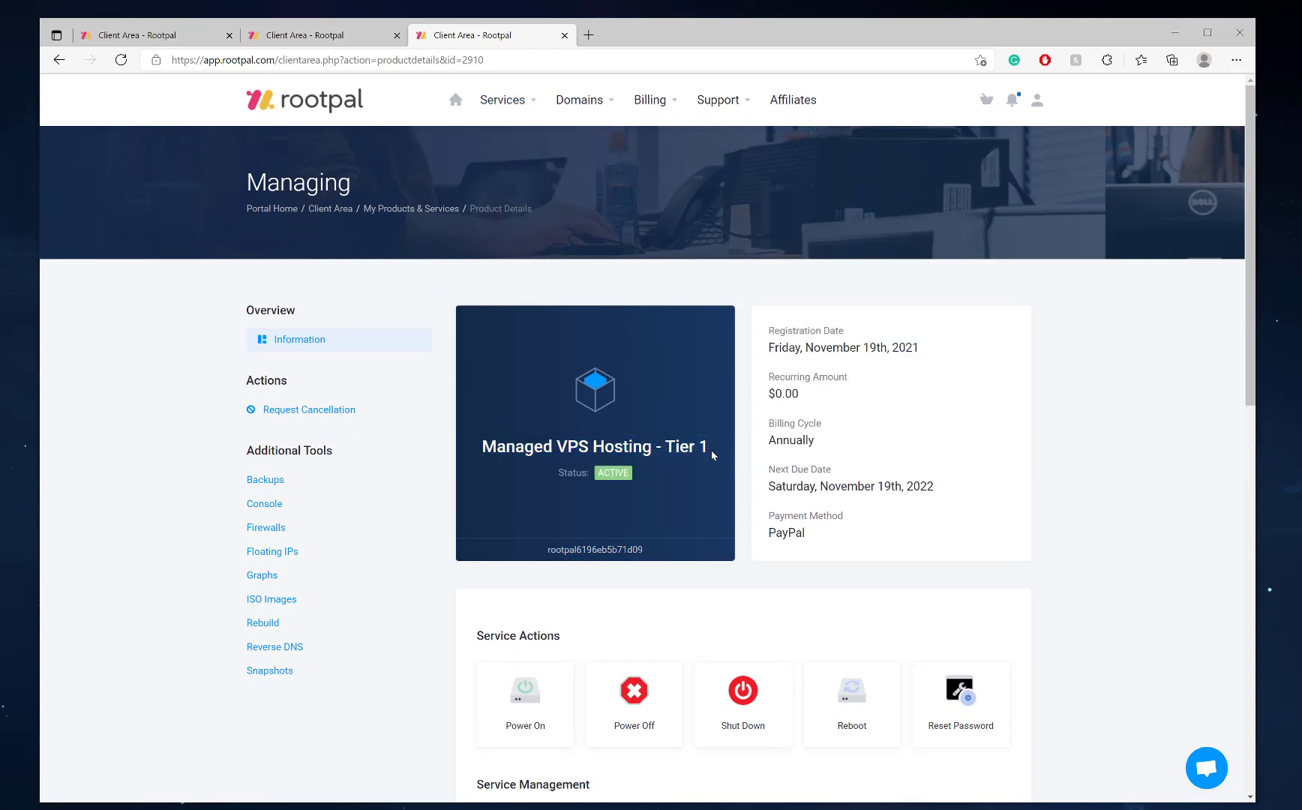
scroll(711, 453, "down", 6)
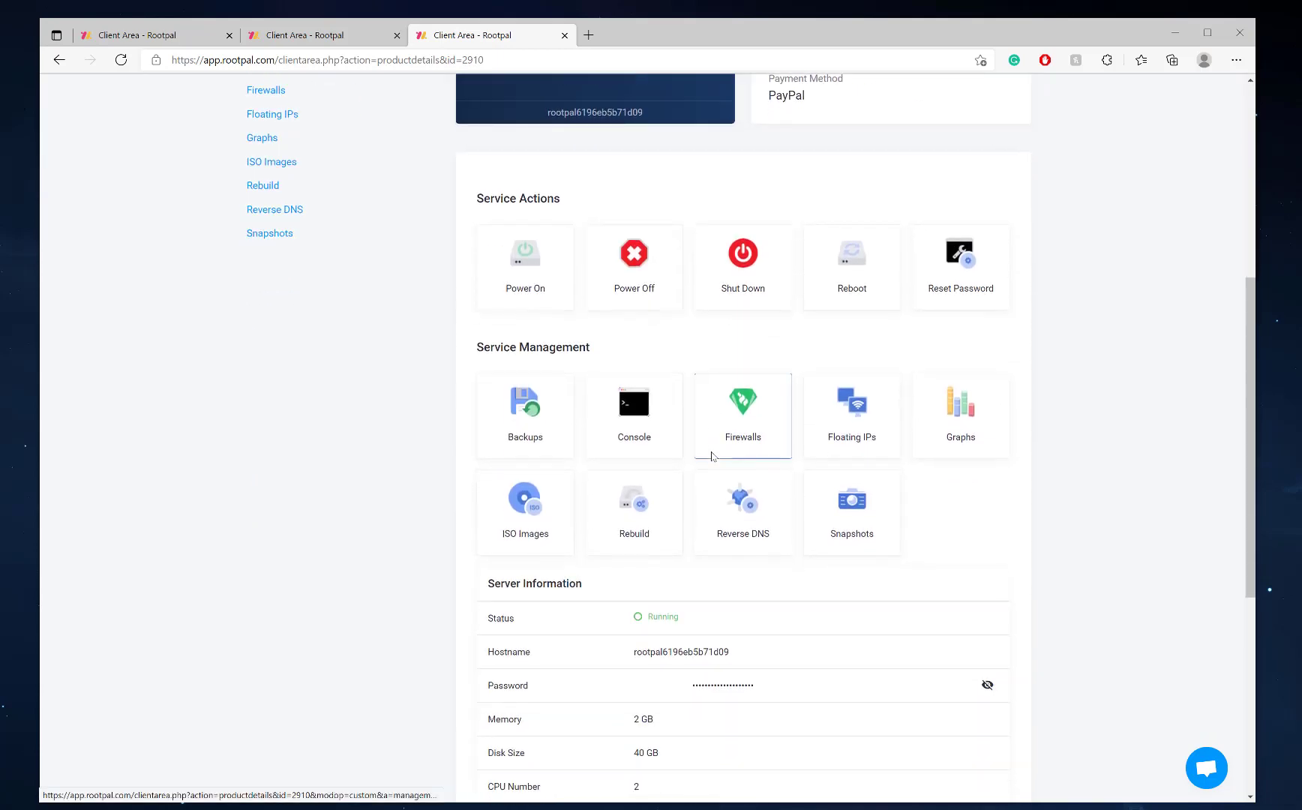
scroll(591, 564, "up", 1)
scroll(592, 563, "down", 1)
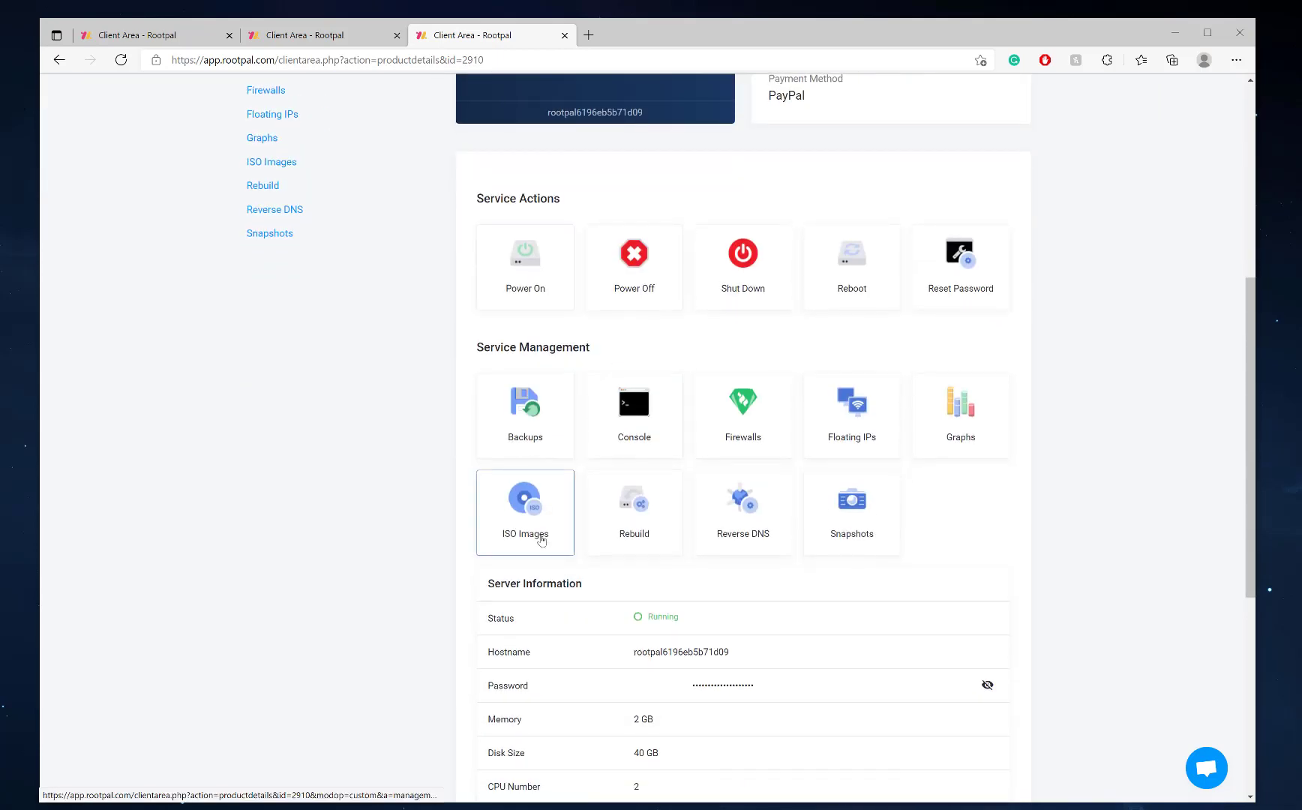
Open ISO Images and move to page 3, which lists Windows Server 2012 R2 through 2019
left_click(544, 536)
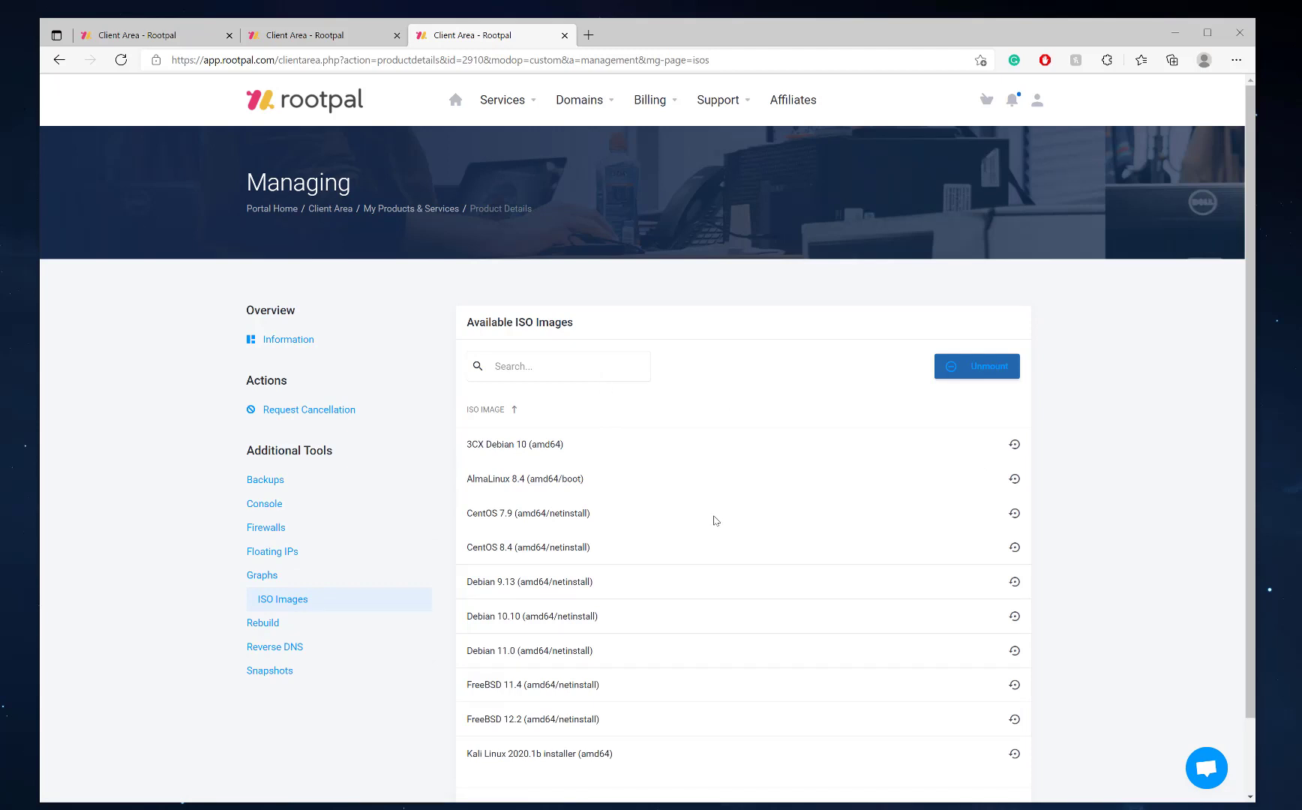
scroll(712, 523, "down", 1)
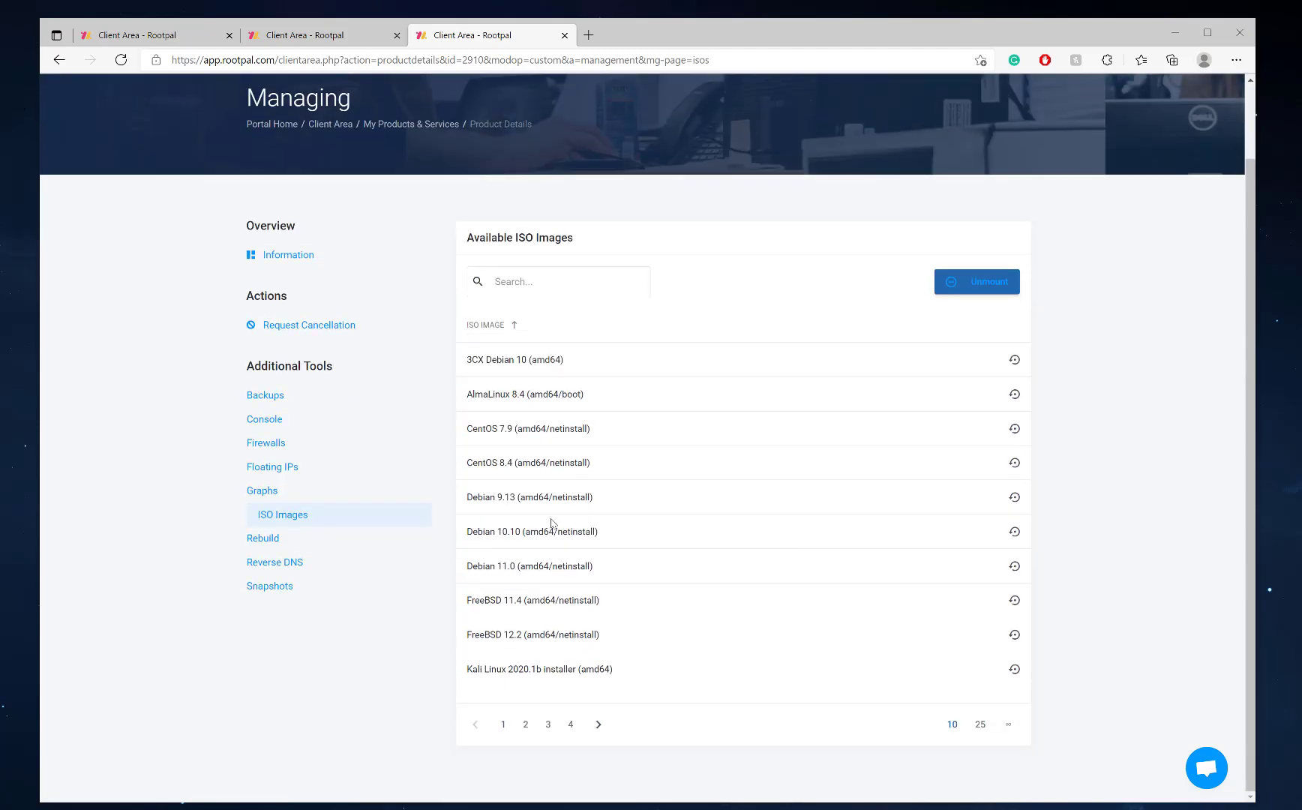
left_click(571, 724)
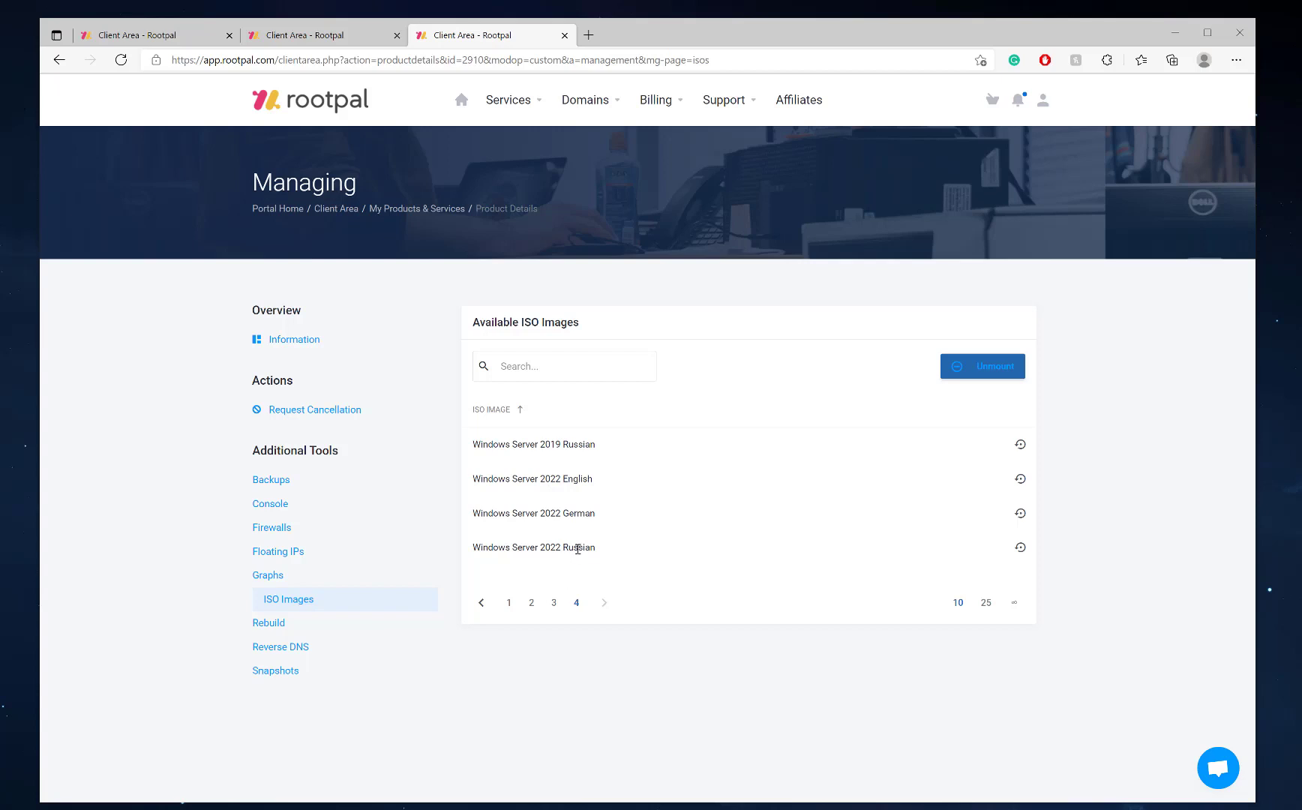
left_click(555, 604)
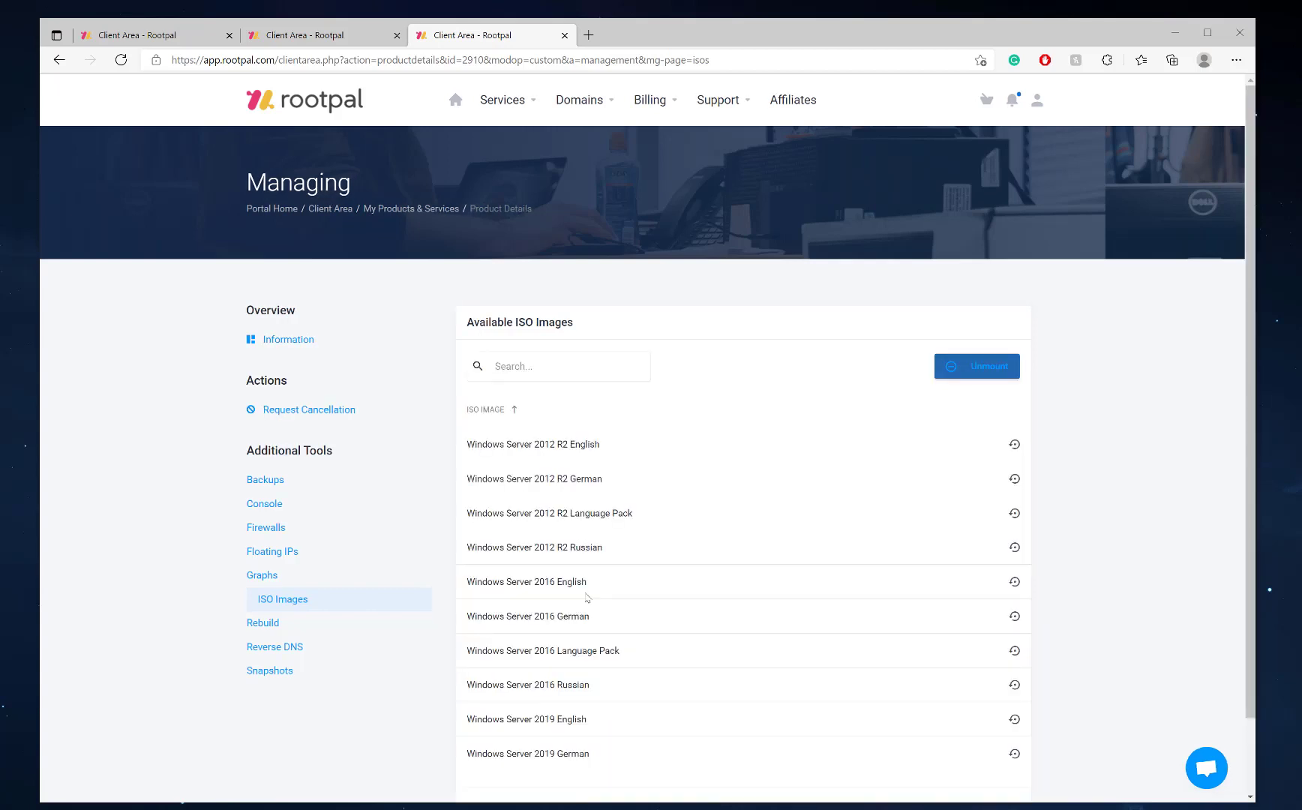
scroll(586, 598, "down", 1)
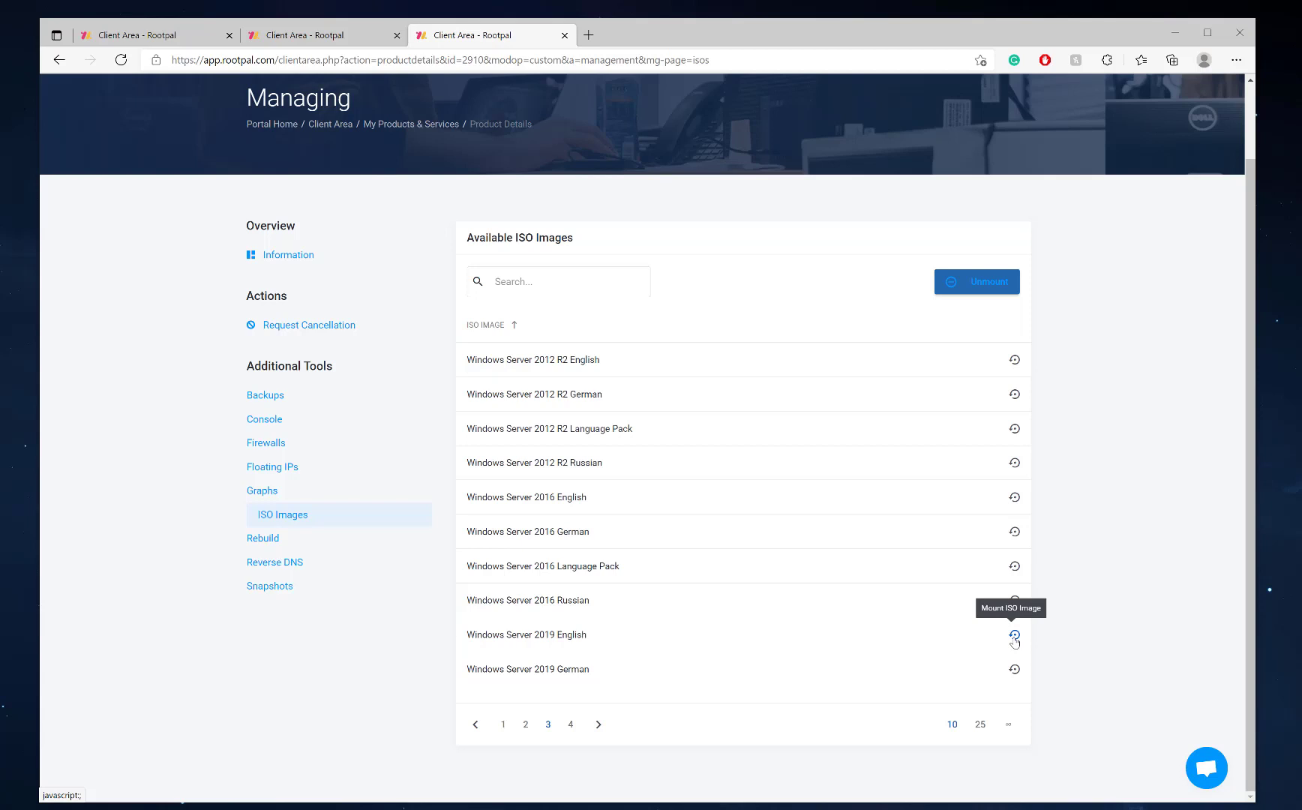
Mount and confirm the Windows Server 2019 English ISO, then return to the Information page
left_click(1014, 636)
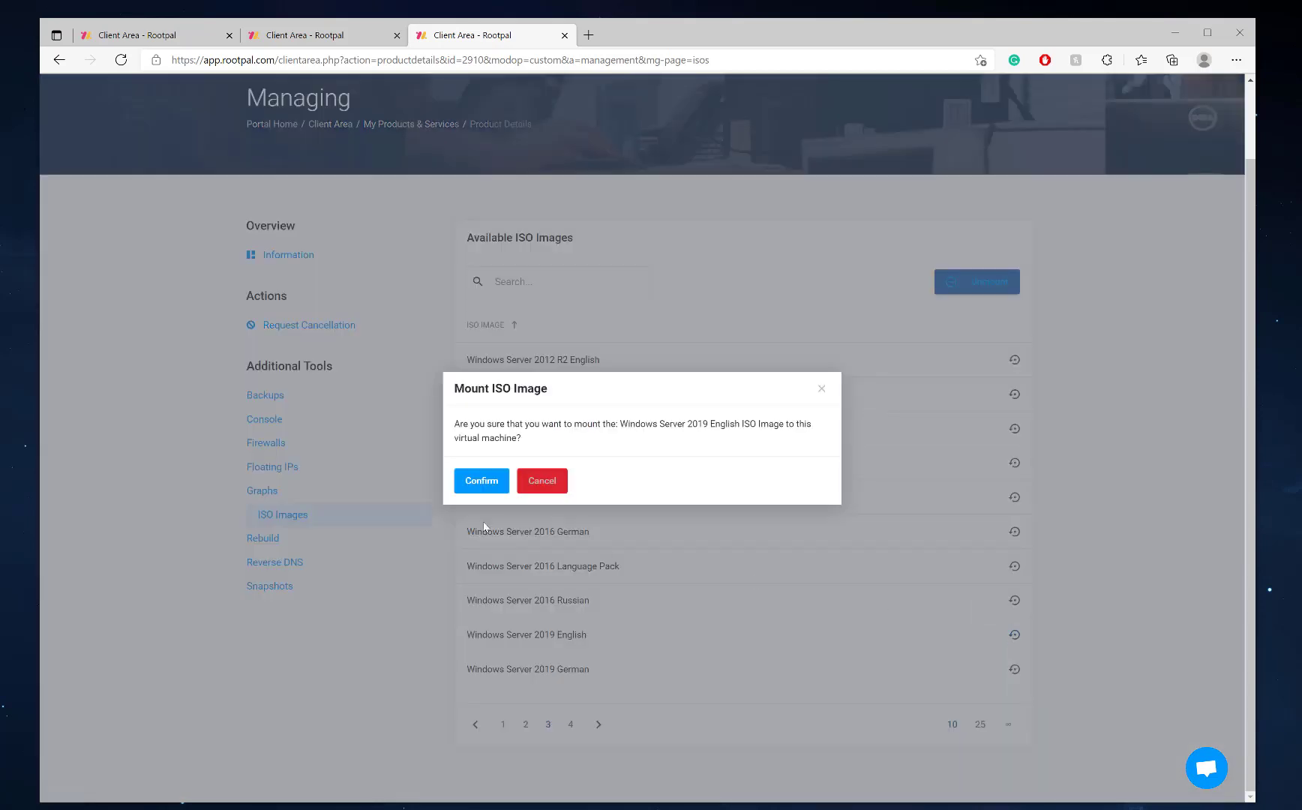
left_click(480, 489)
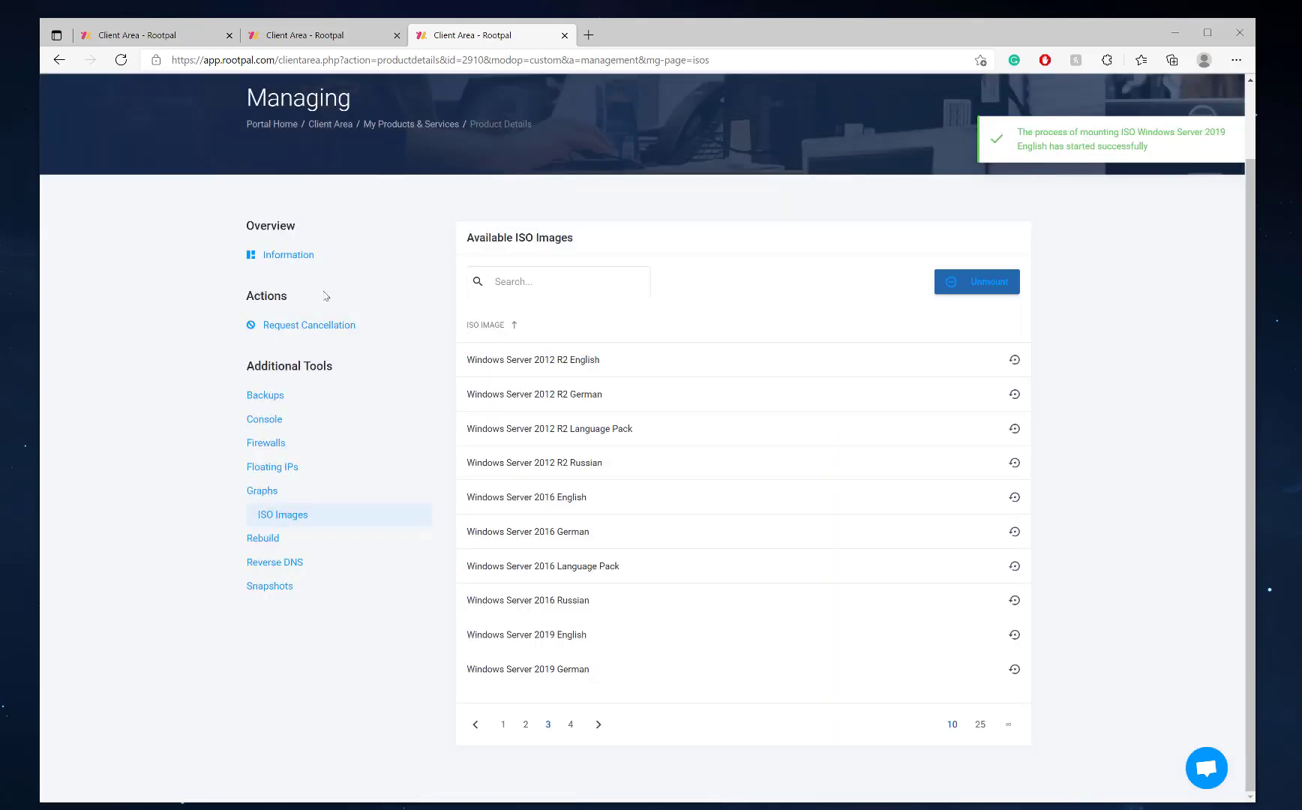
left_click(263, 254)
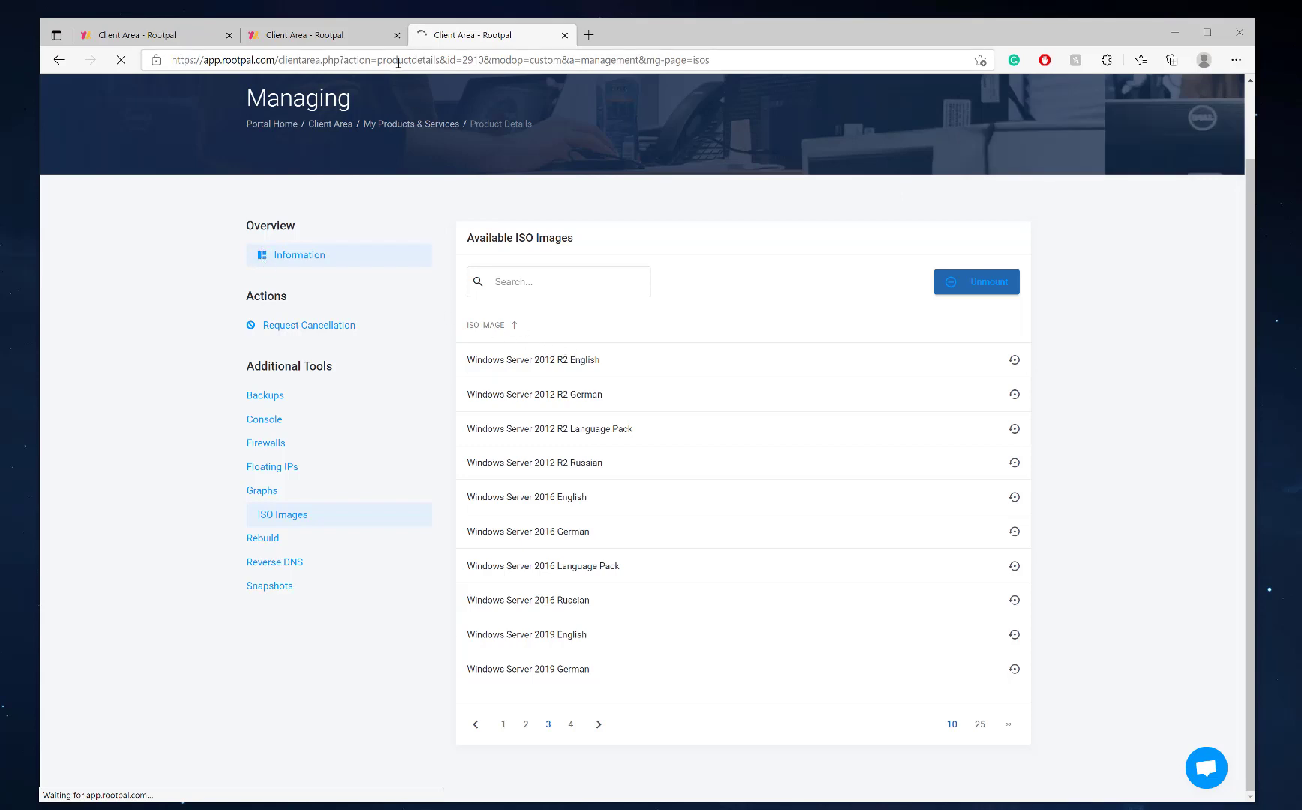
Reboot the running virtual machine from the Reboot card and confirm the dialog
scroll(742, 525, "down", 8)
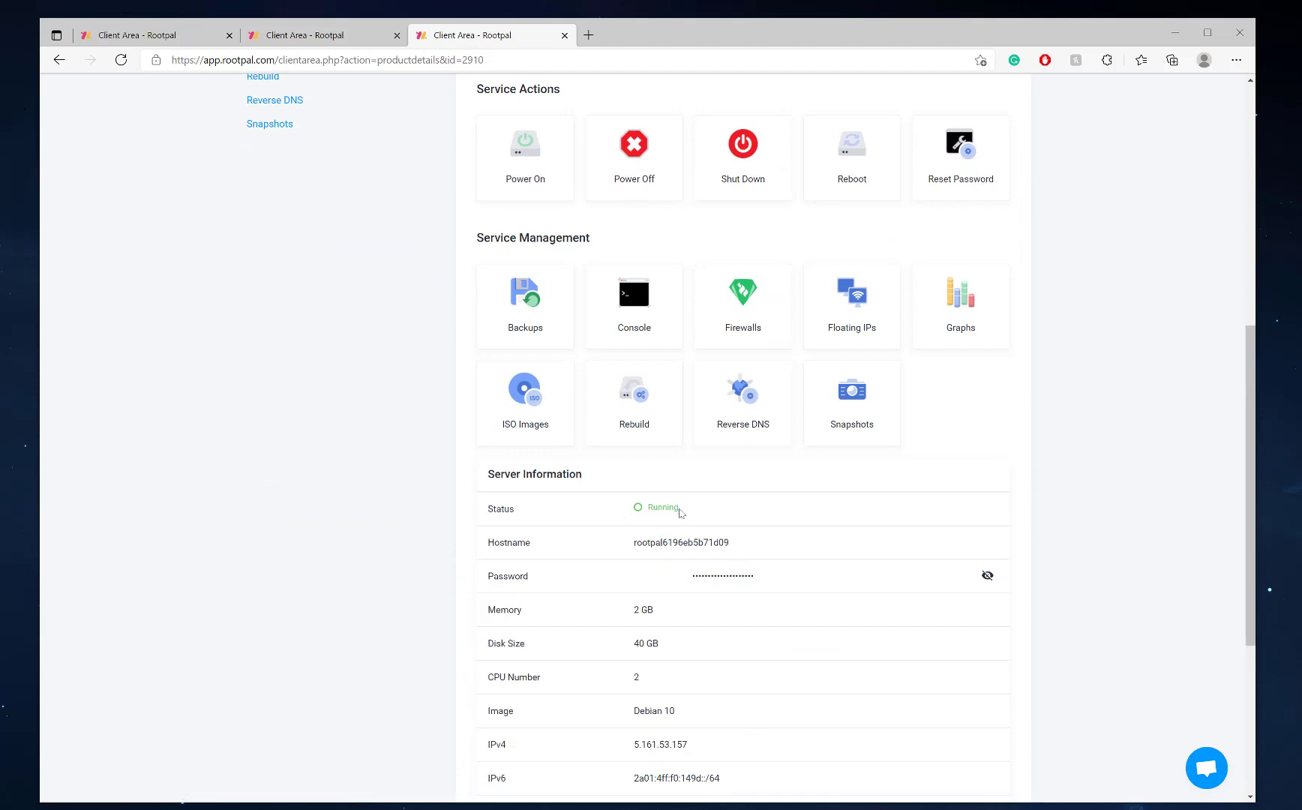
left_click_drag(680, 512, 646, 510)
left_click(719, 510)
scroll(680, 409, "up", 3)
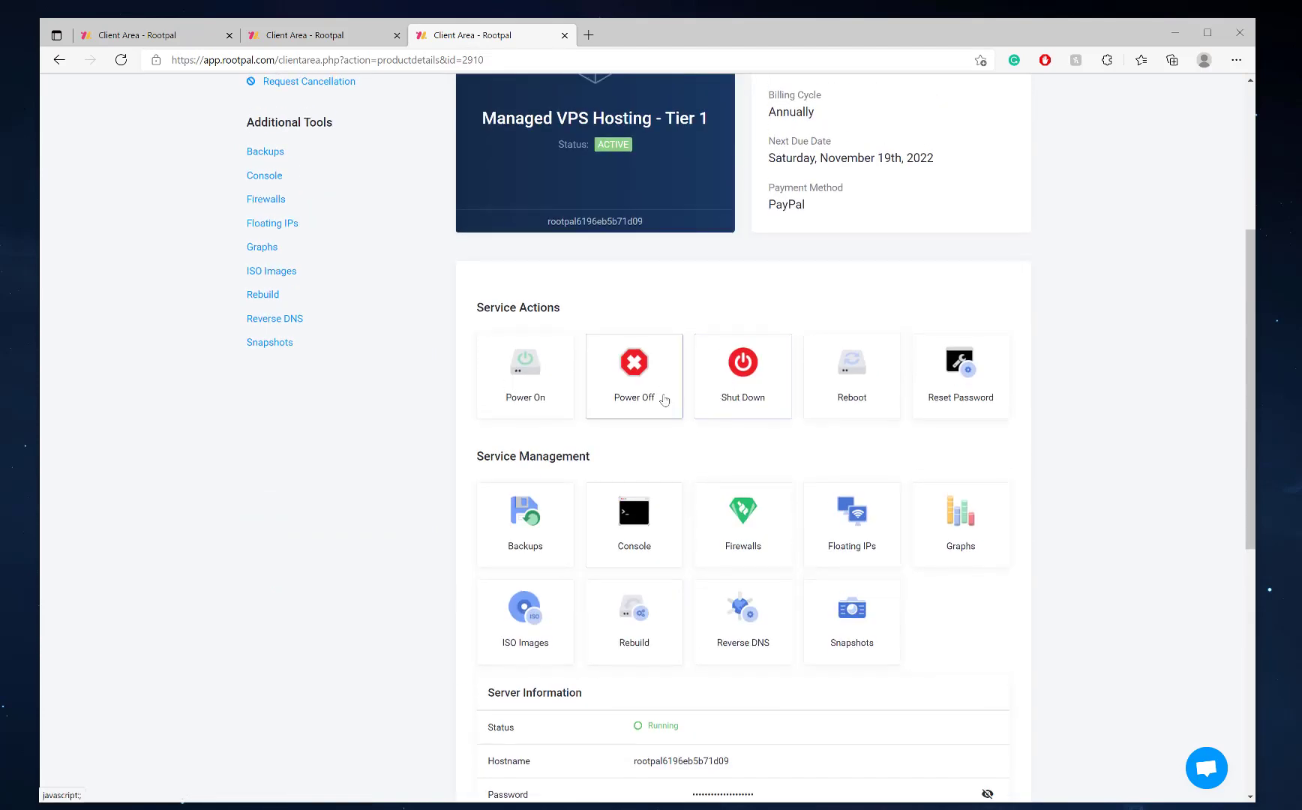
left_click(844, 389)
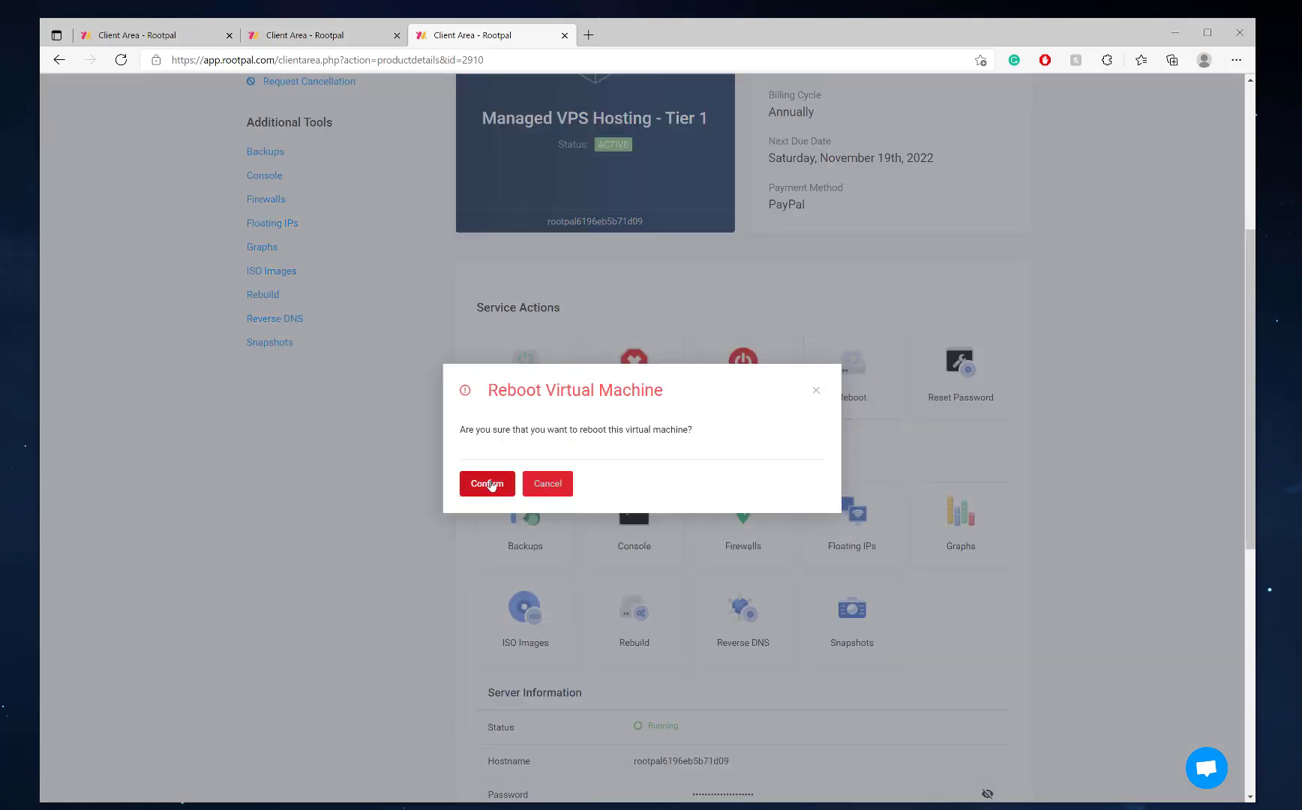
left_click(490, 485)
scroll(640, 446, "down", 3)
scroll(794, 507, "up", 1)
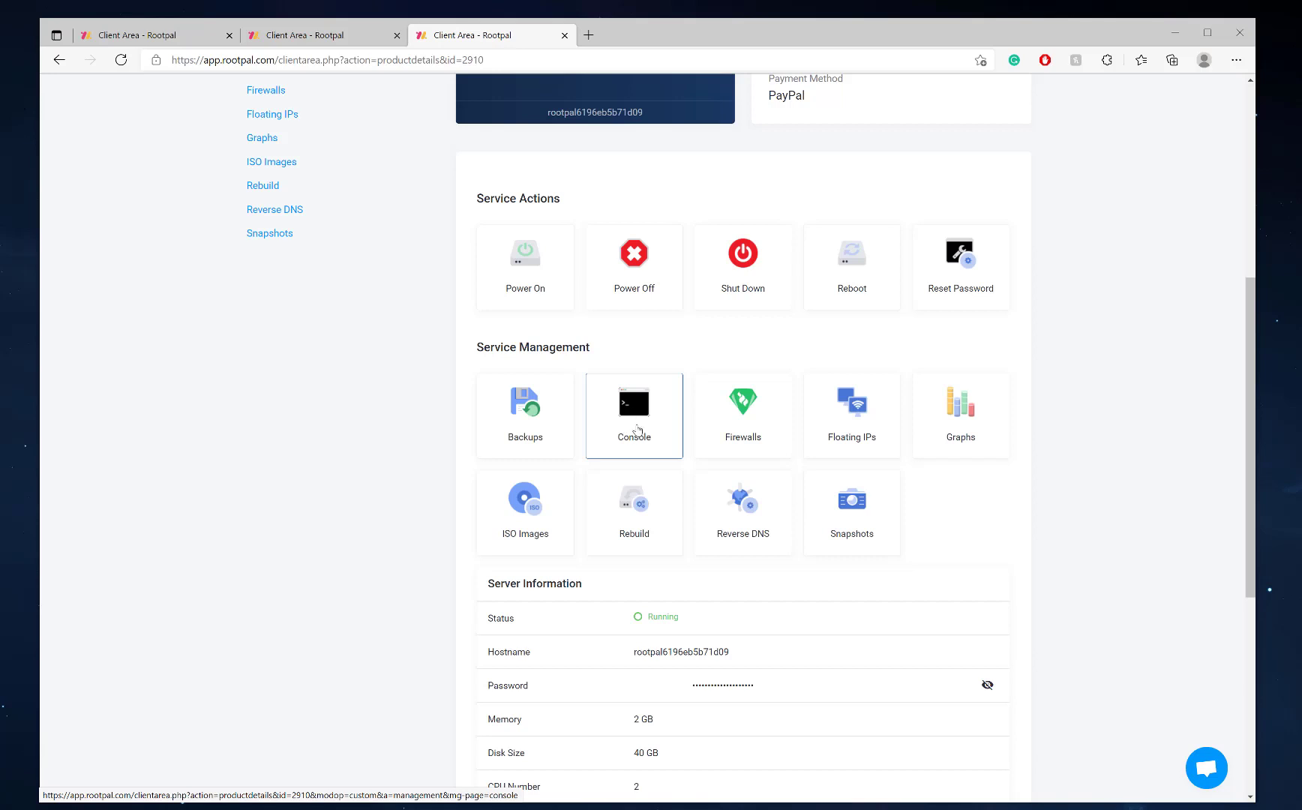
Open the console, keep the default language, start the install, and pick Standard (Desktop Experience)
left_click(635, 424)
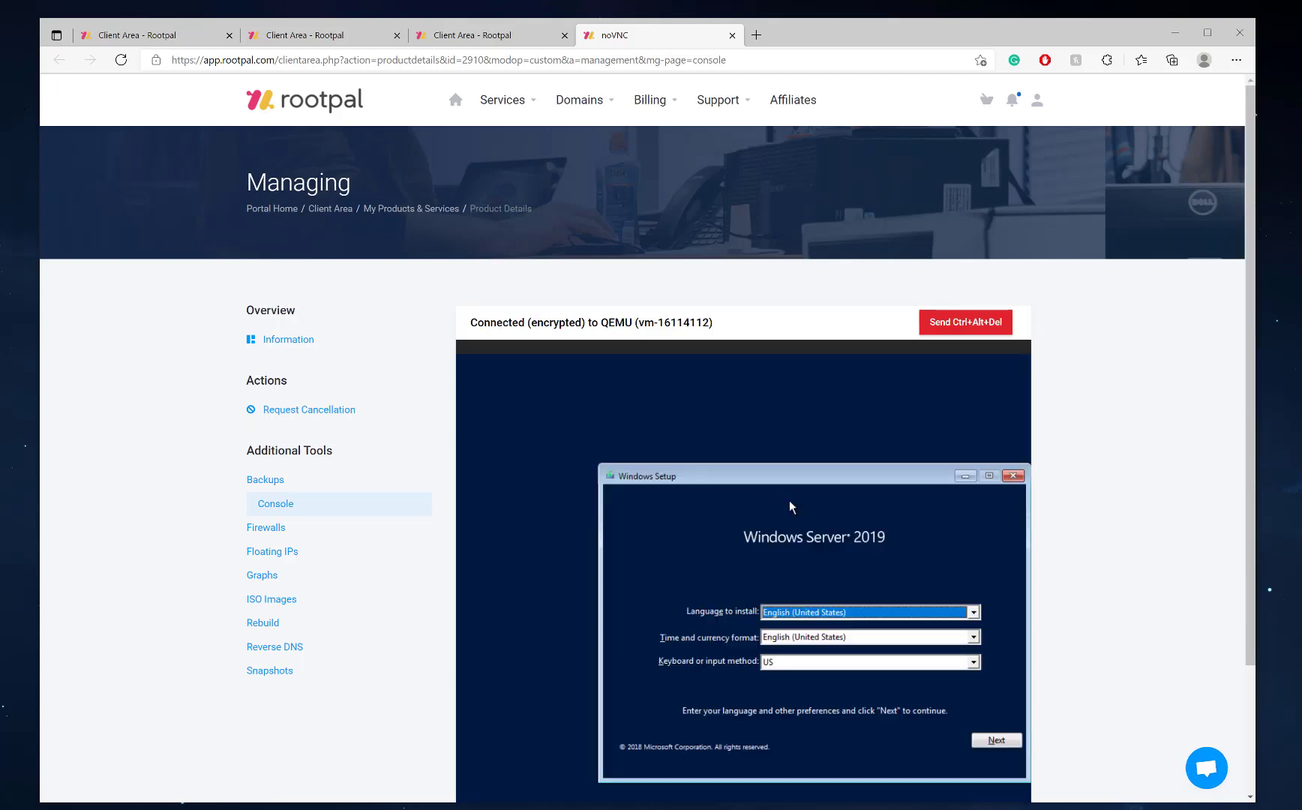
scroll(1121, 526, "down", 2)
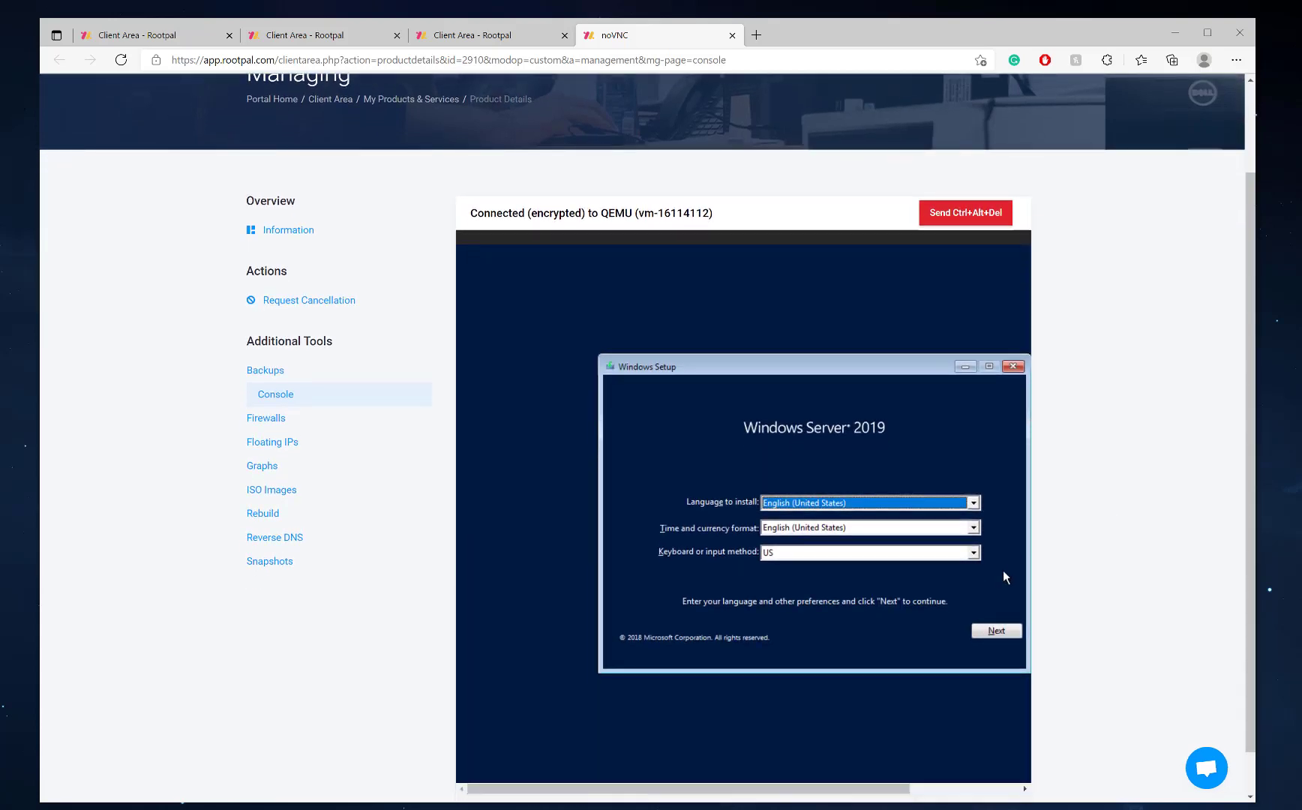
left_click(1005, 634)
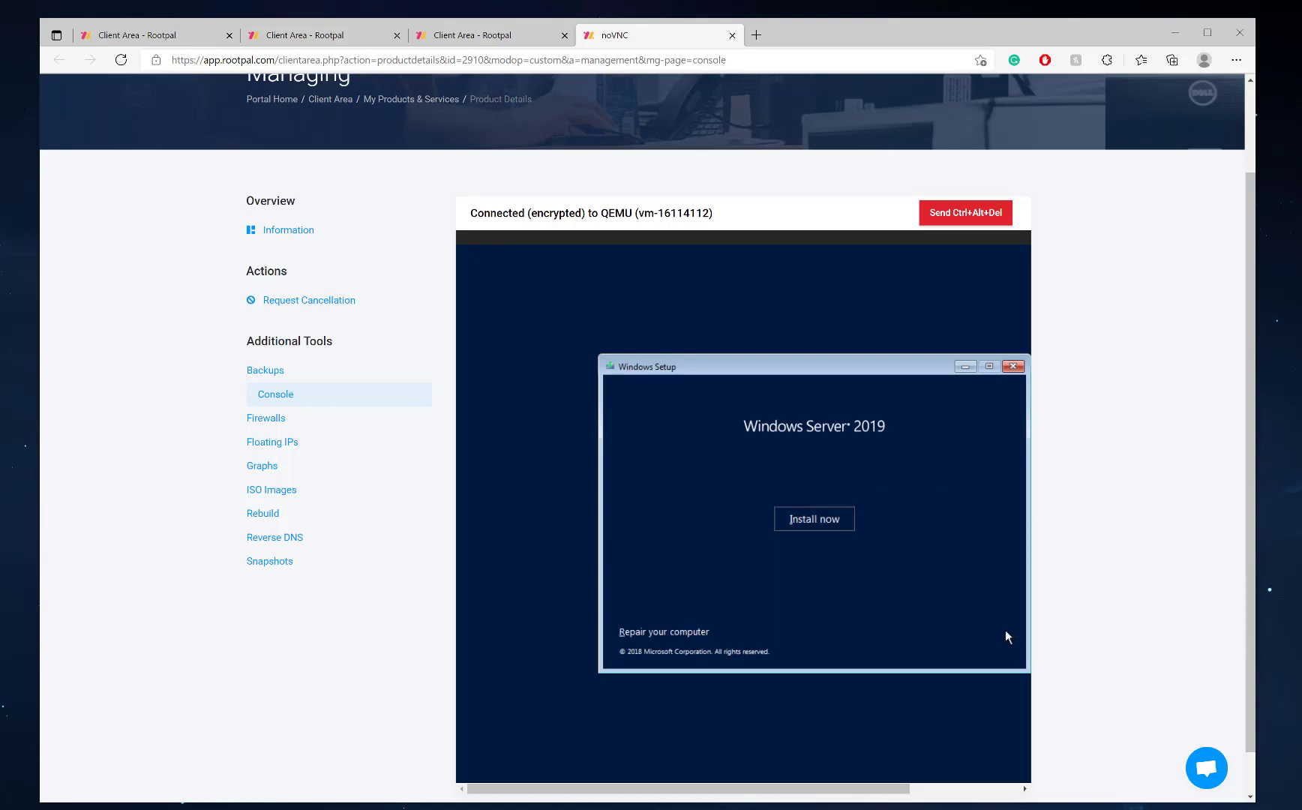
left_click(786, 512)
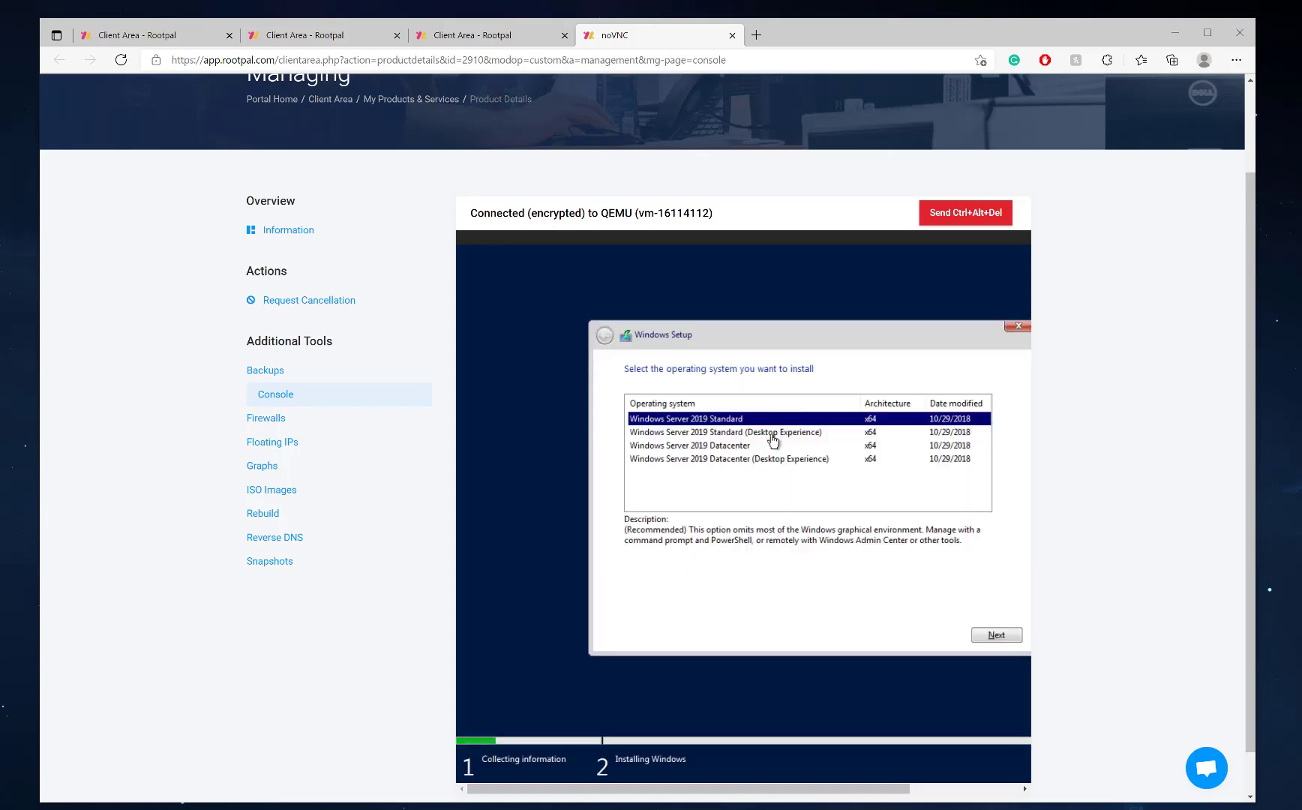
left_click(772, 438)
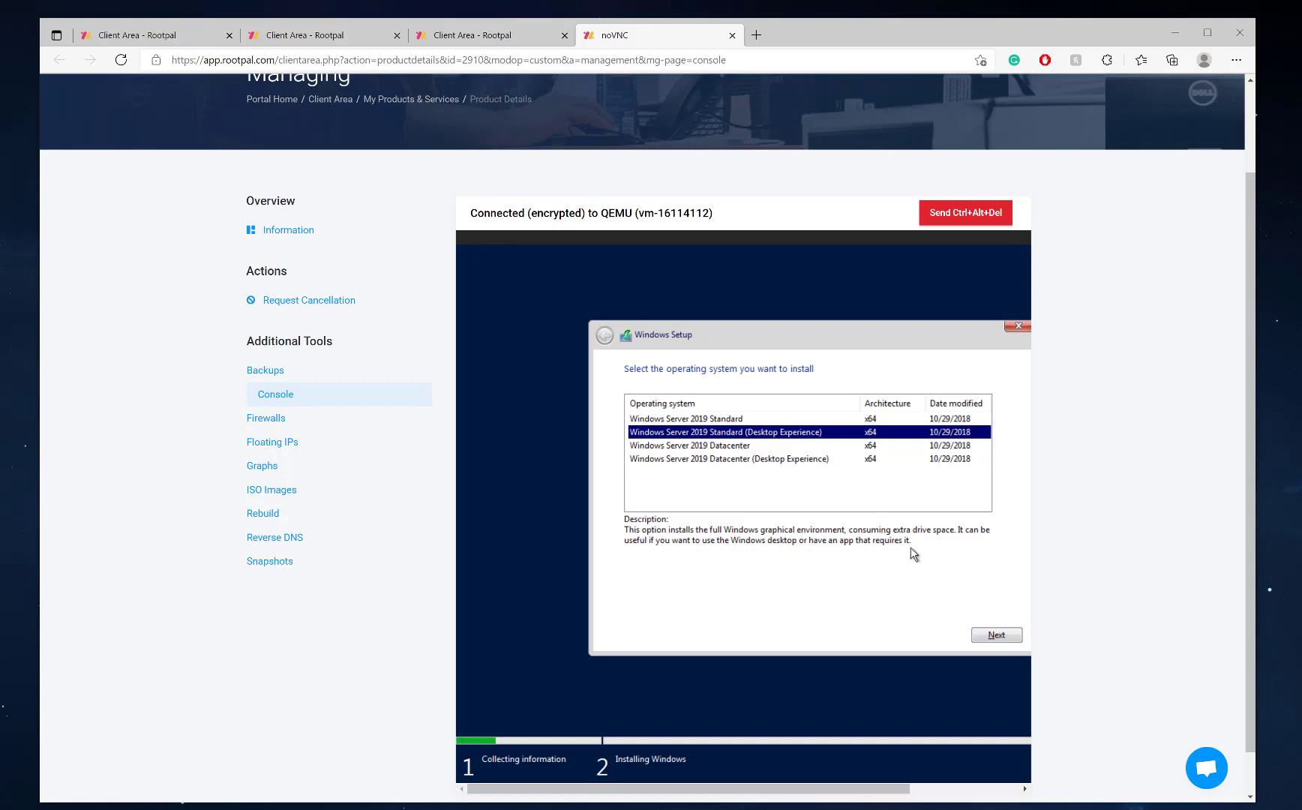
left_click(988, 638)
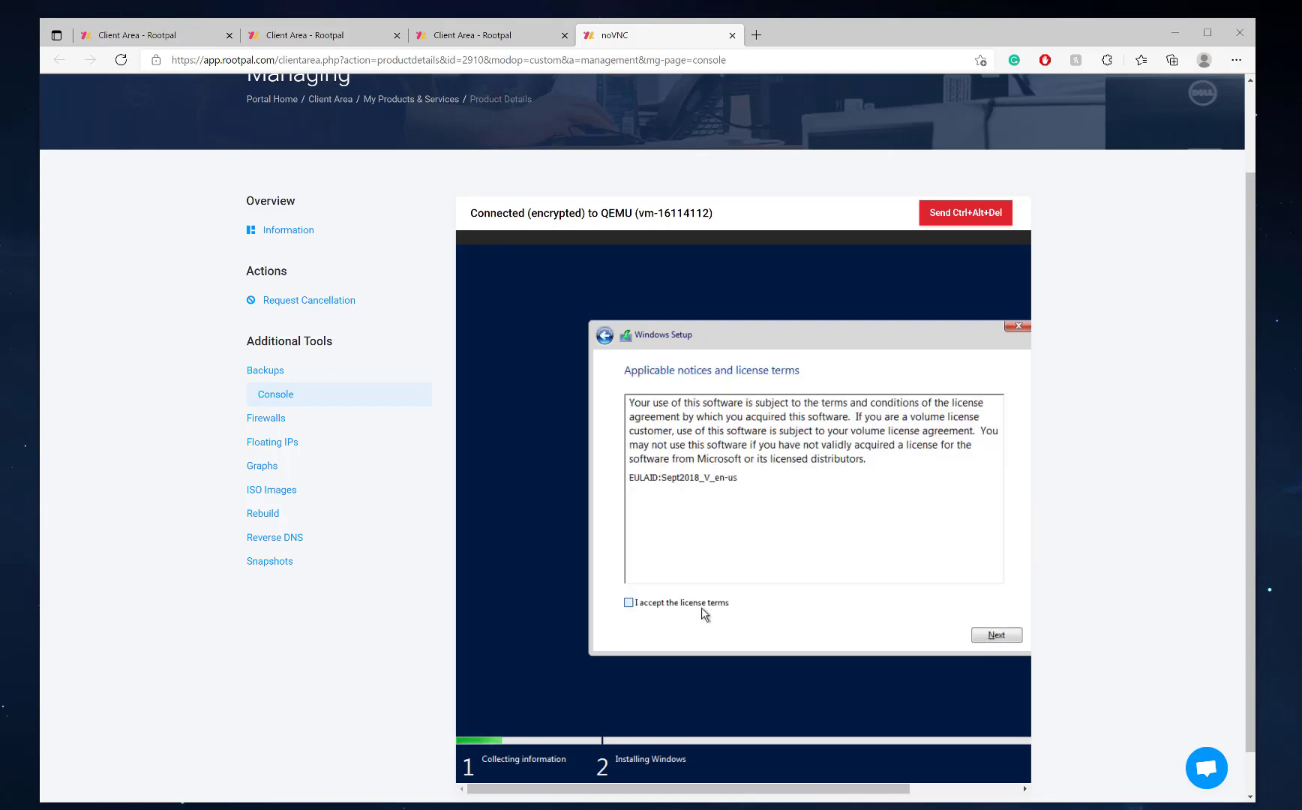
Accept the license terms and choose Custom: Install Windows only (advanced)
left_click(974, 637)
left_click(763, 525)
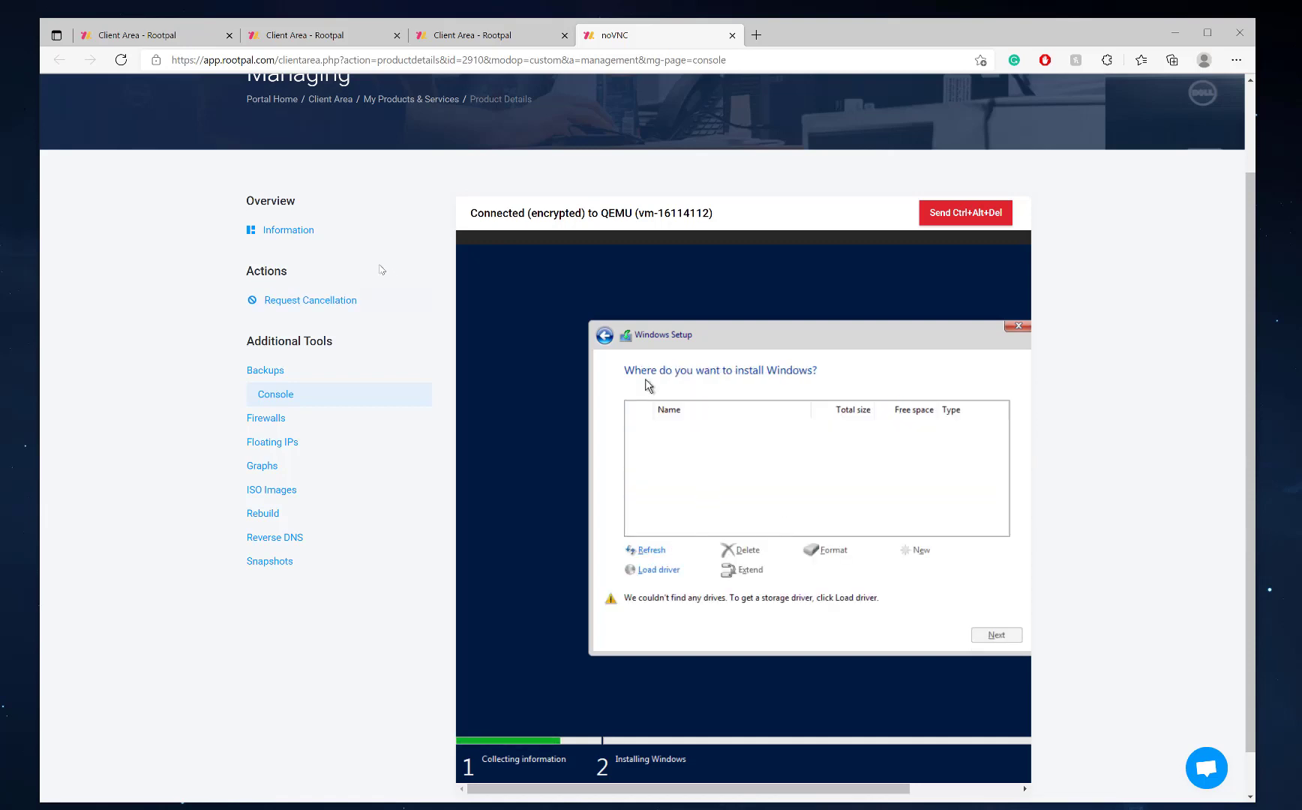
Search ISO Images for 'v' and mount virtio-win-0.1.196.iso, then confirm
left_click(484, 34)
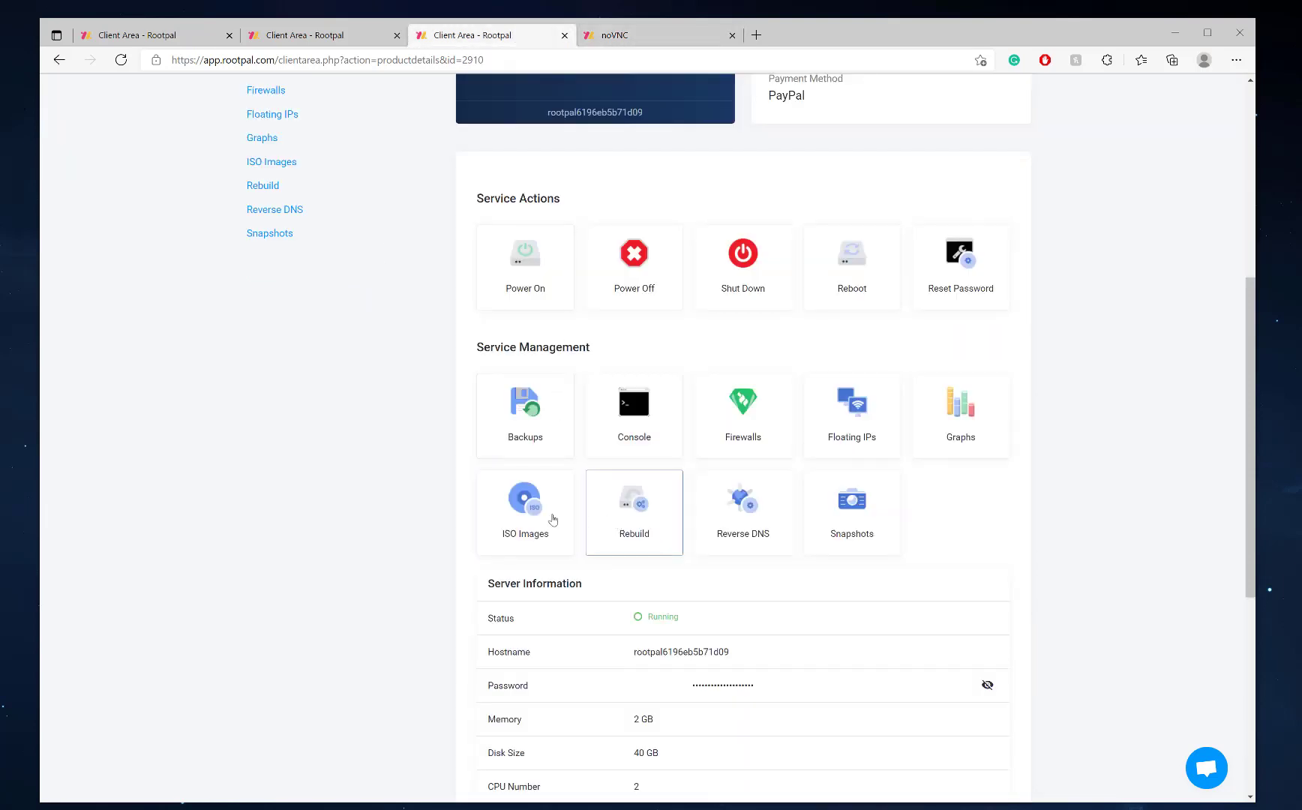
left_click(533, 519)
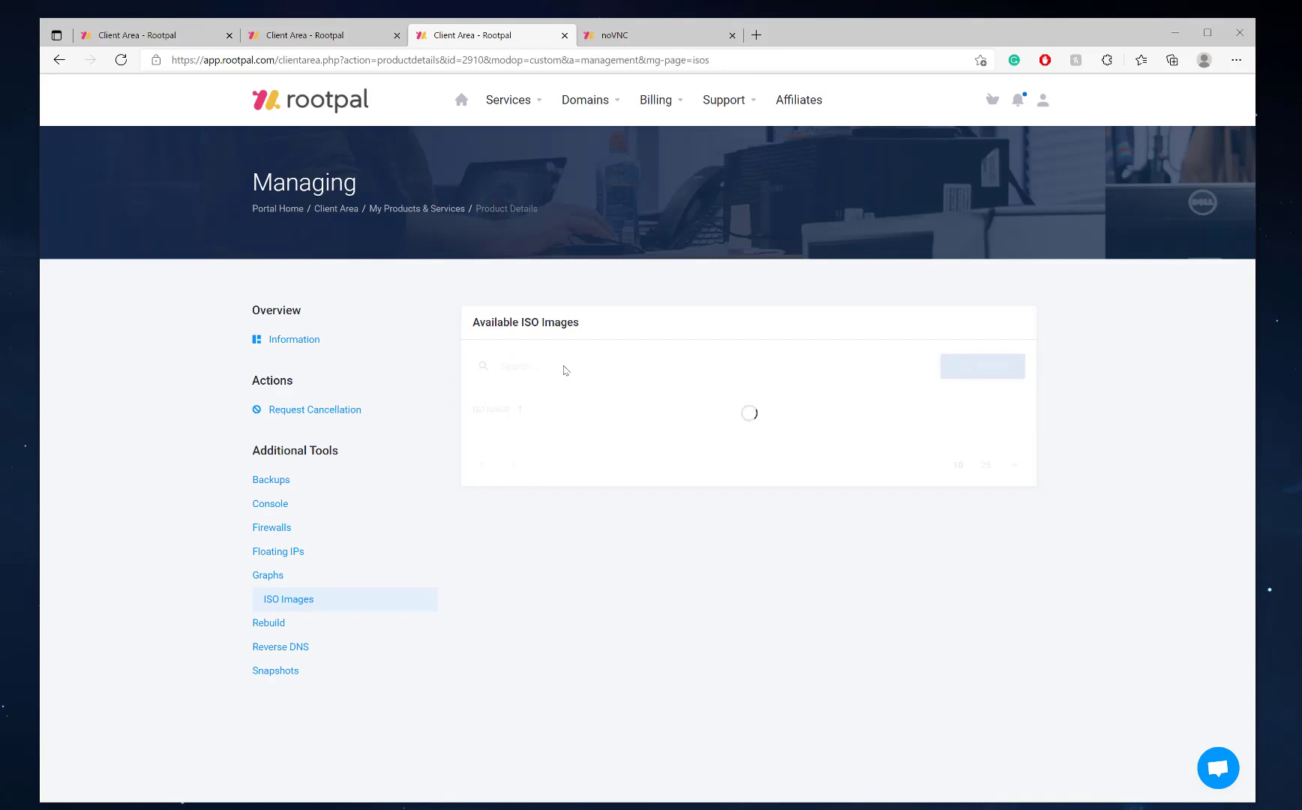
left_click(564, 366)
type("virt")
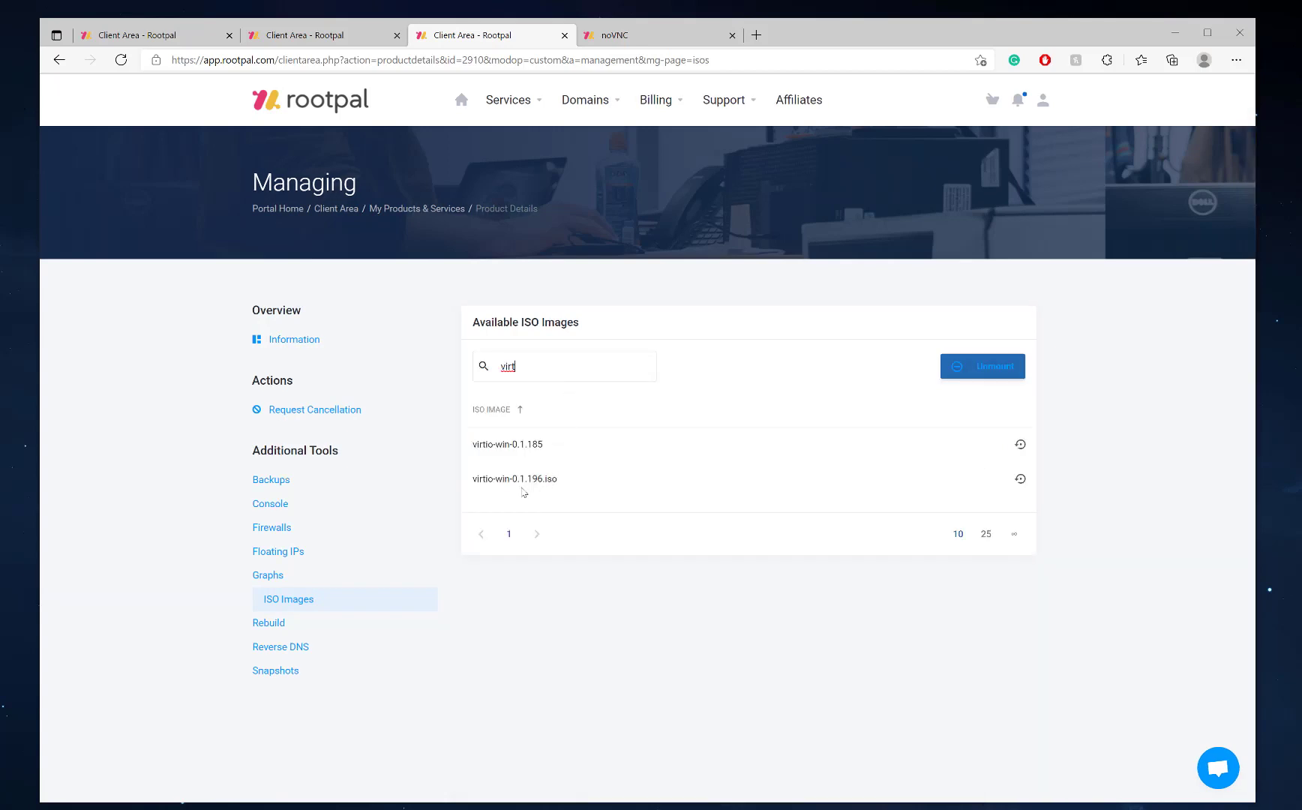
left_click_drag(472, 484, 579, 486)
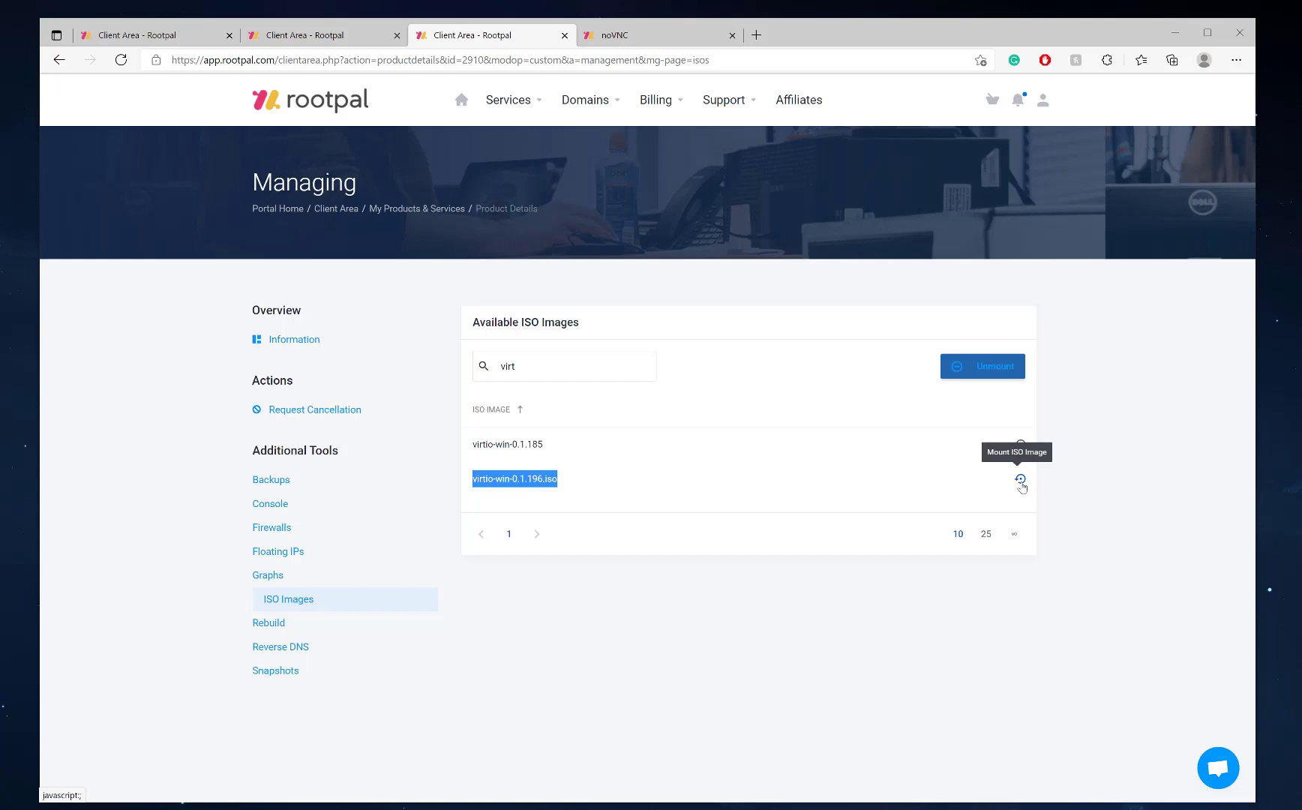
left_click(1021, 485)
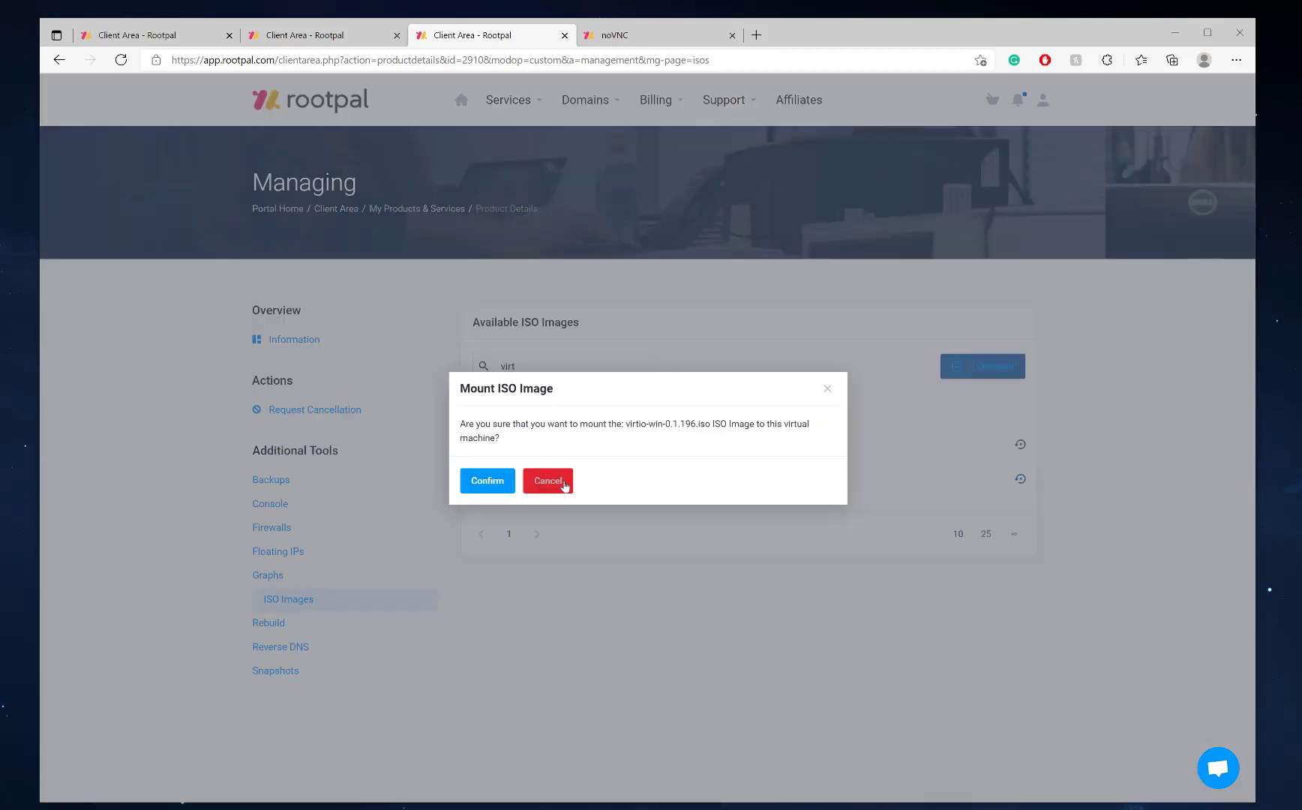
left_click(486, 486)
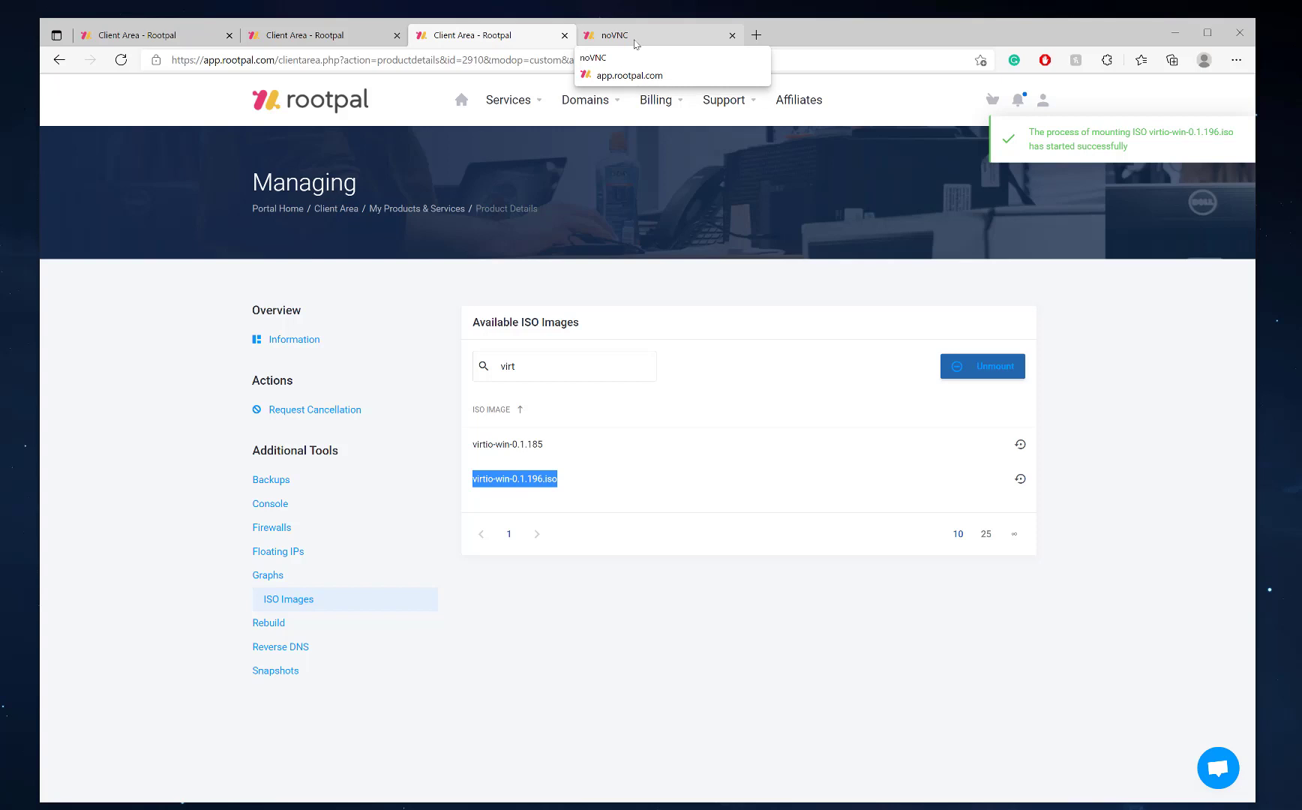
In the console, load the Red Hat VirtIO SCSI driver for 2k19 (vioscsi.inf) from the mounted media
left_click(634, 43)
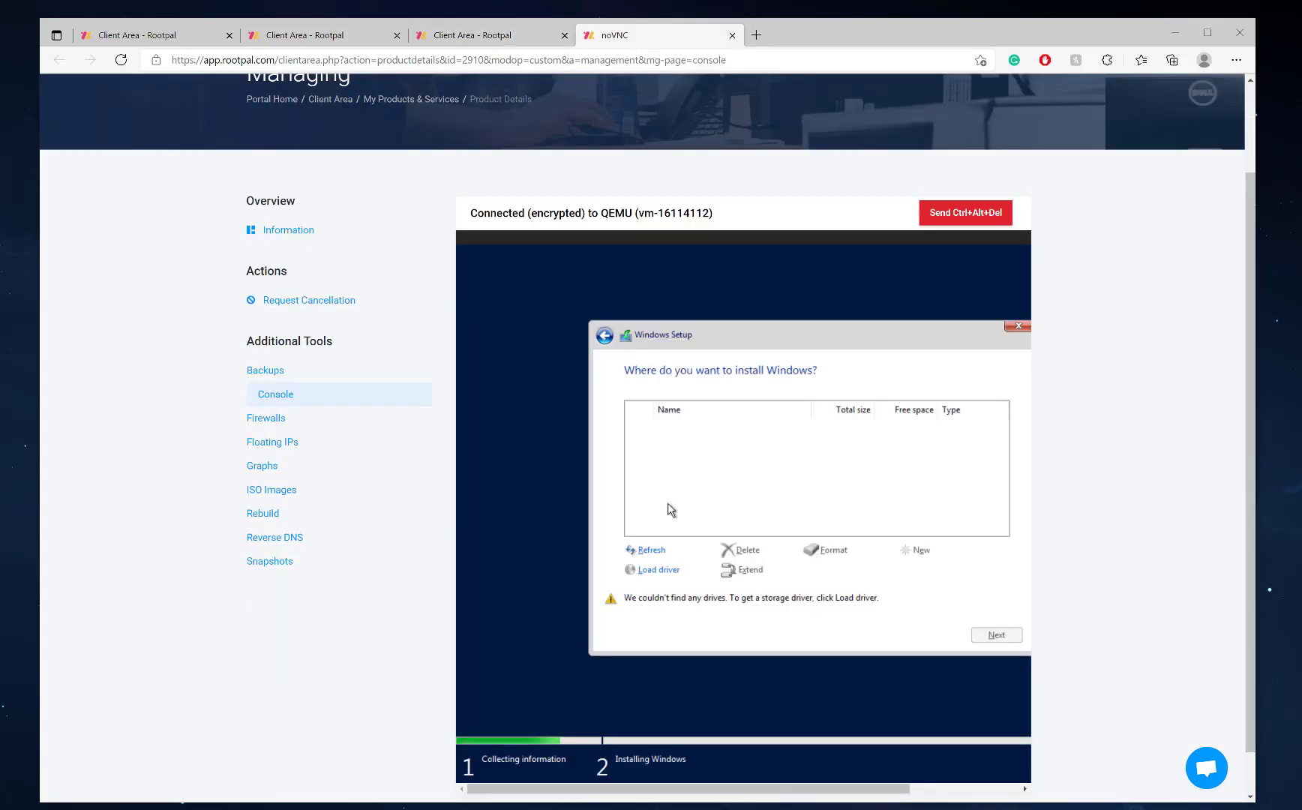
left_click(649, 574)
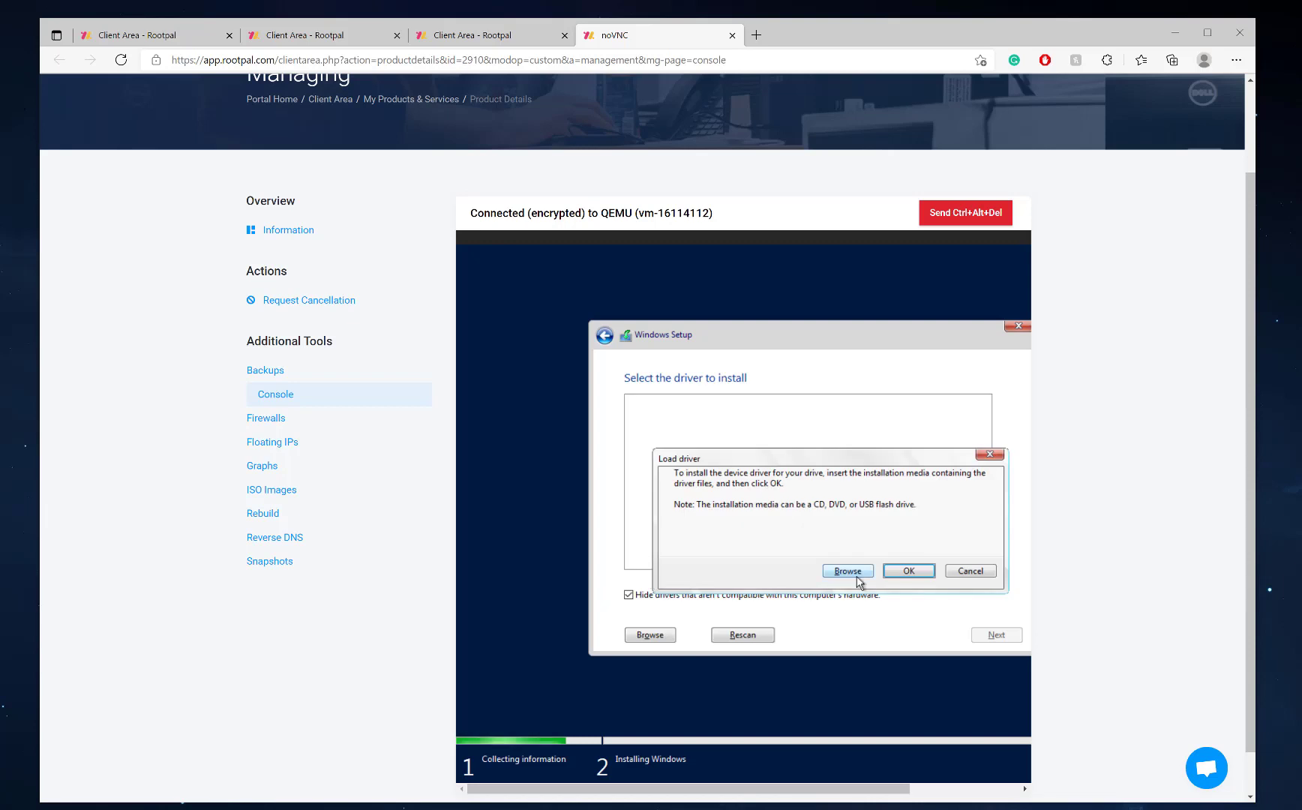
left_click(896, 574)
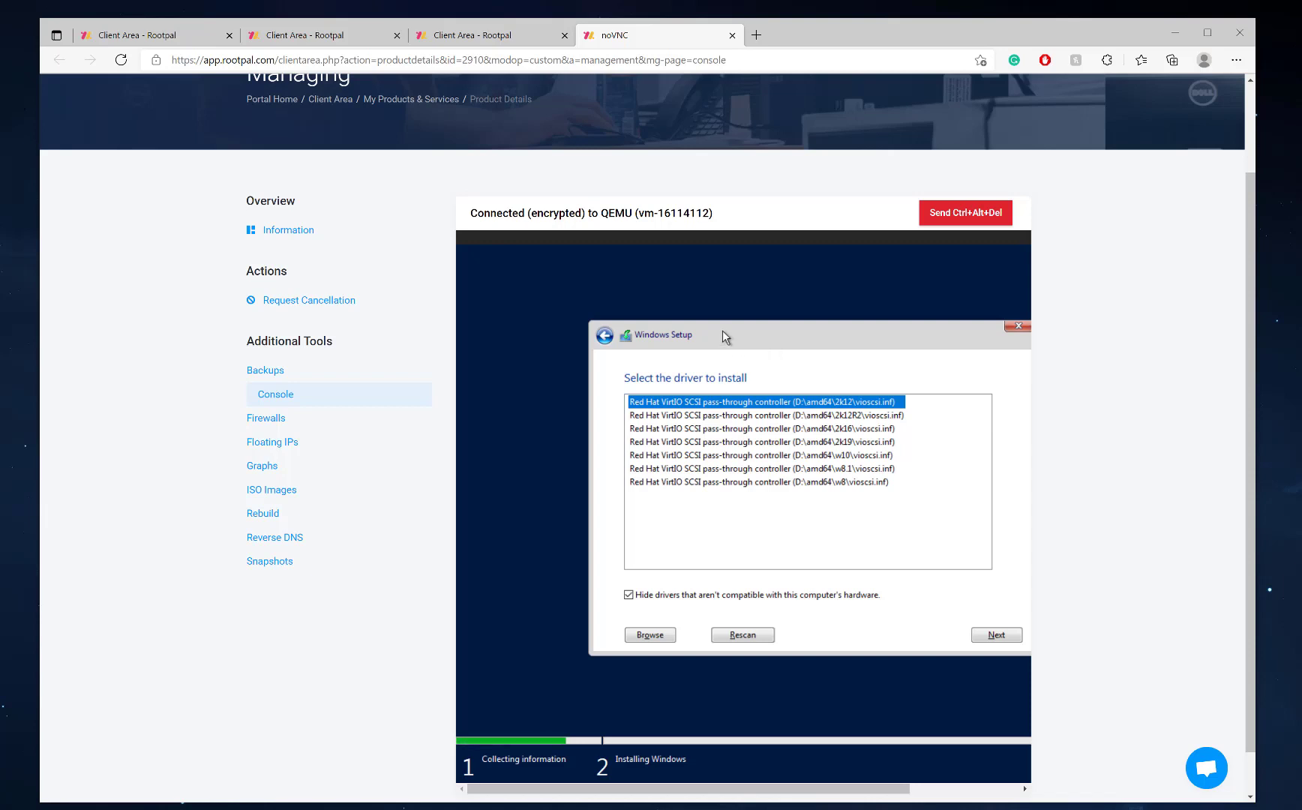
scroll(1000, 321, "down", 1)
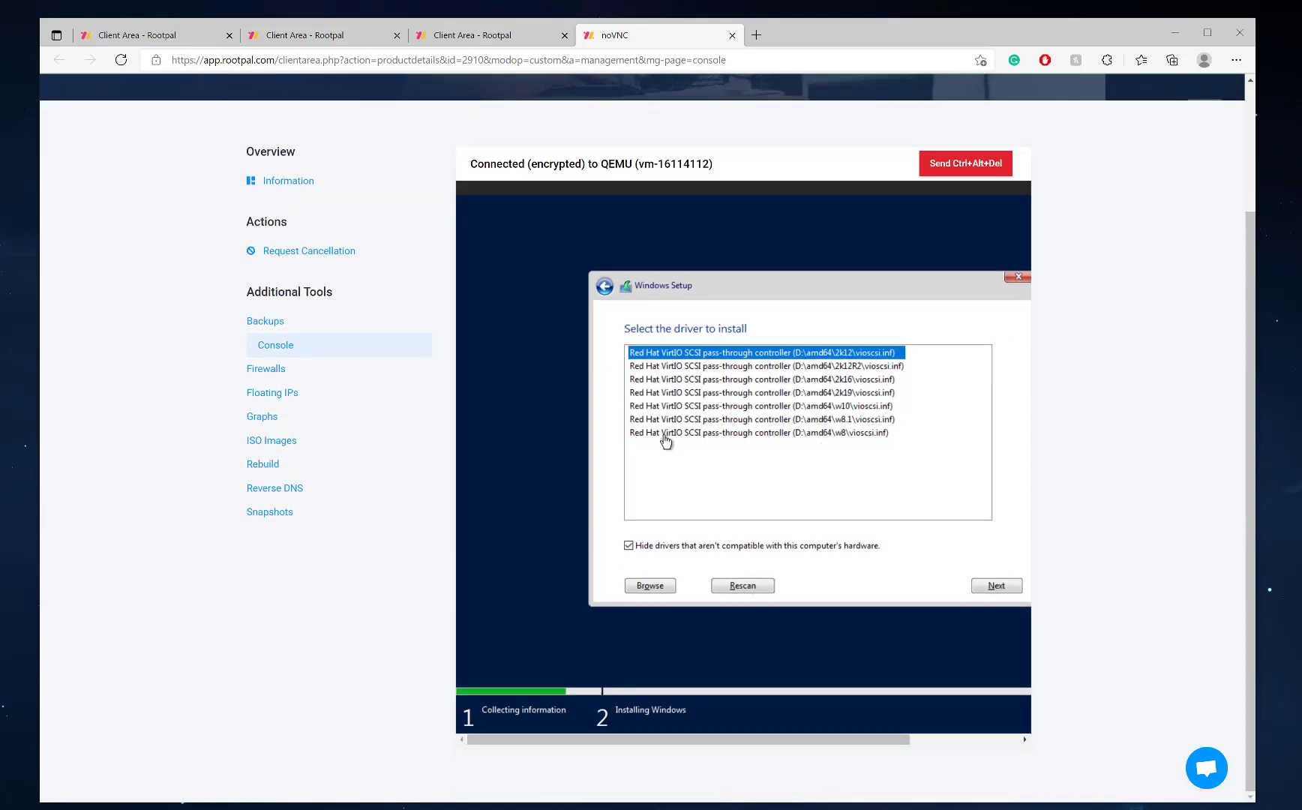
left_click(798, 393)
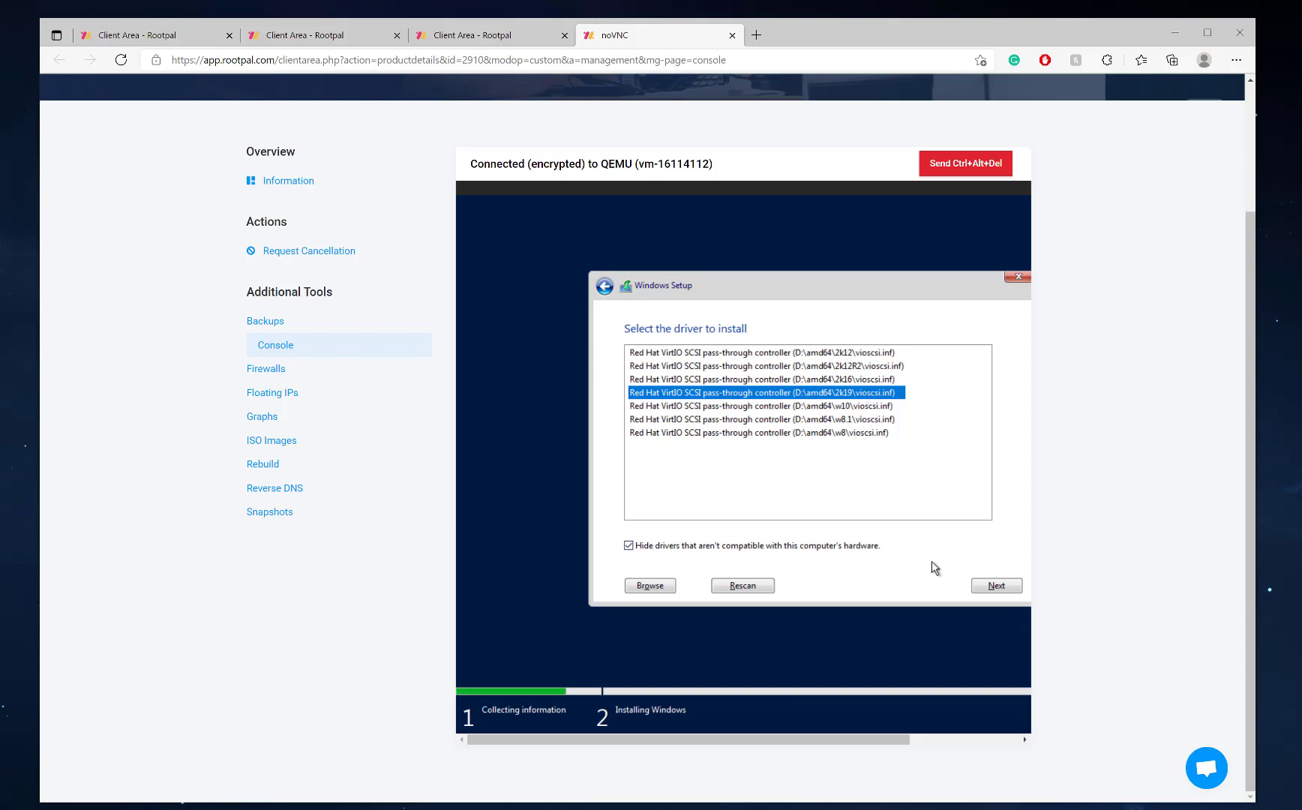
left_click(998, 589)
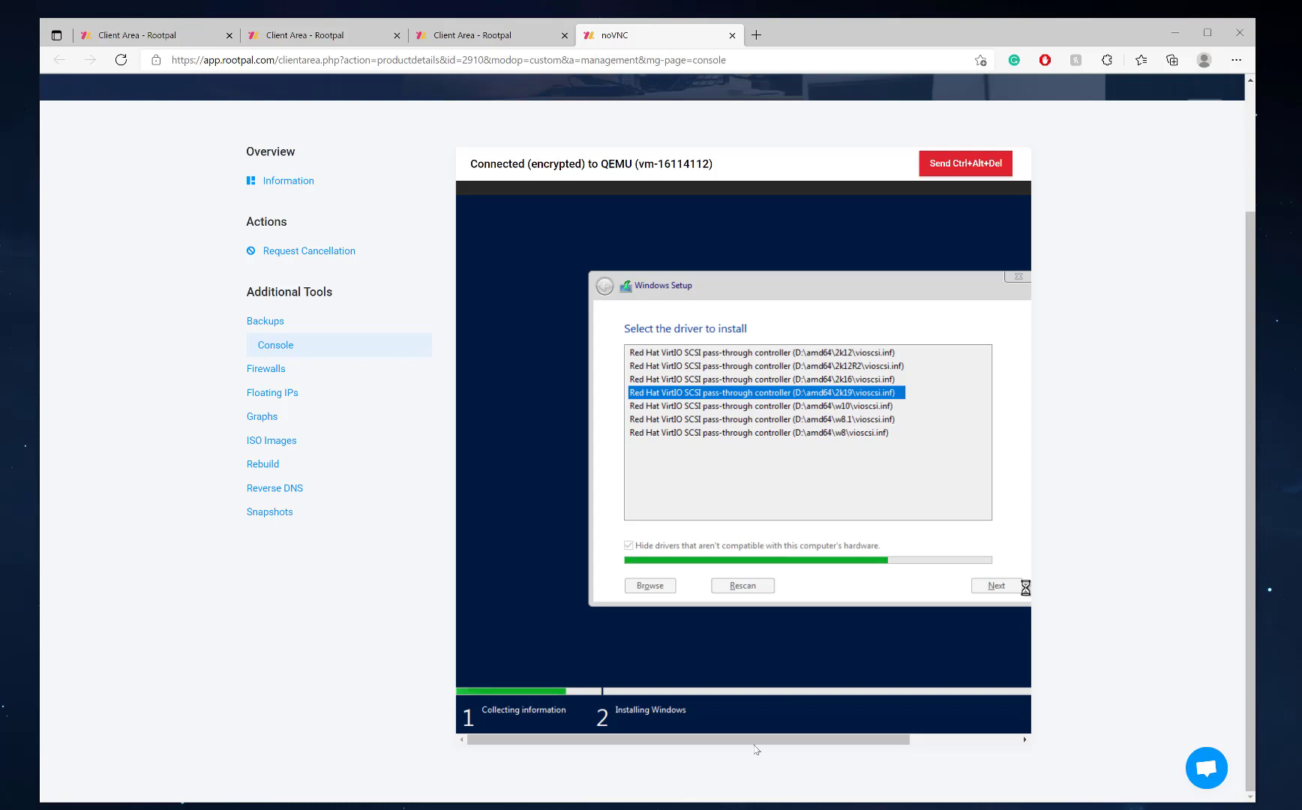
left_click_drag(754, 740, 800, 748)
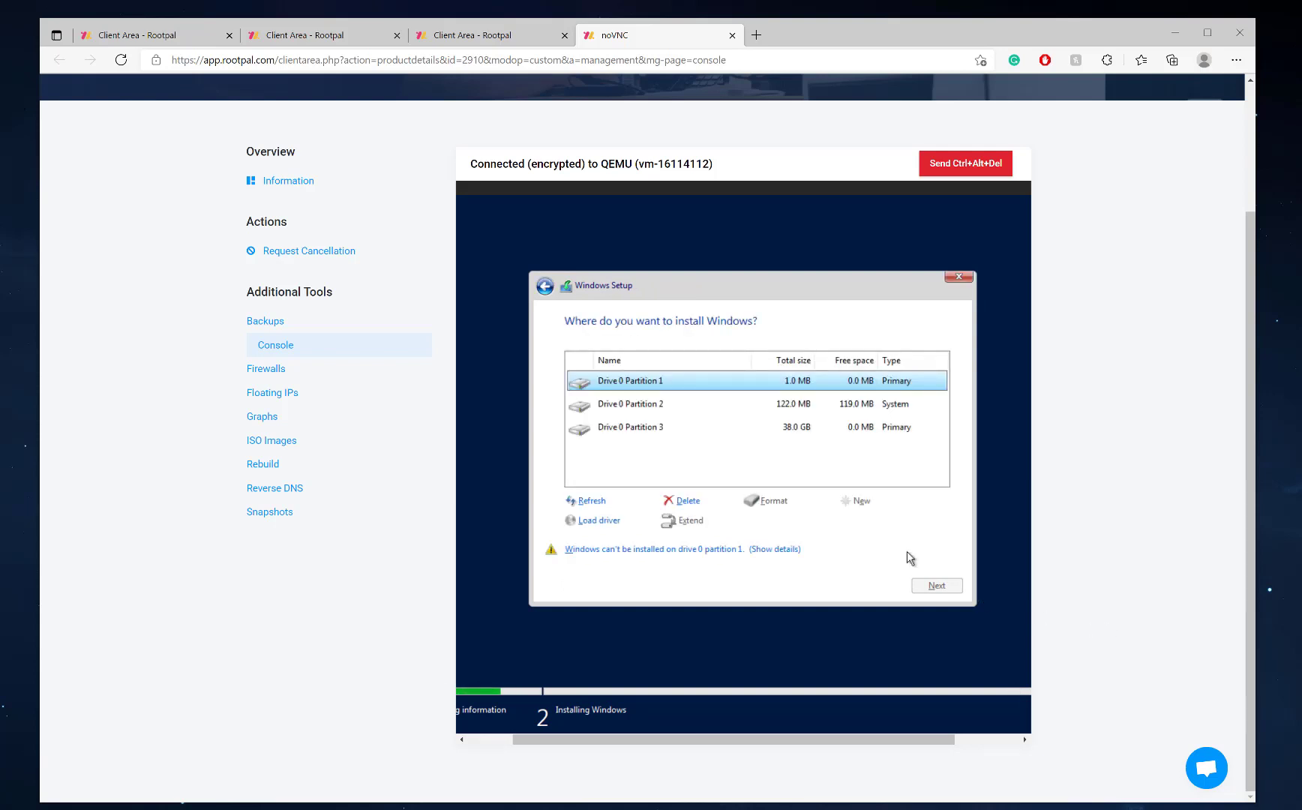
Delete Drive 0 partitions 3, 2 and 1, confirming each deletion with OK
left_click(712, 429)
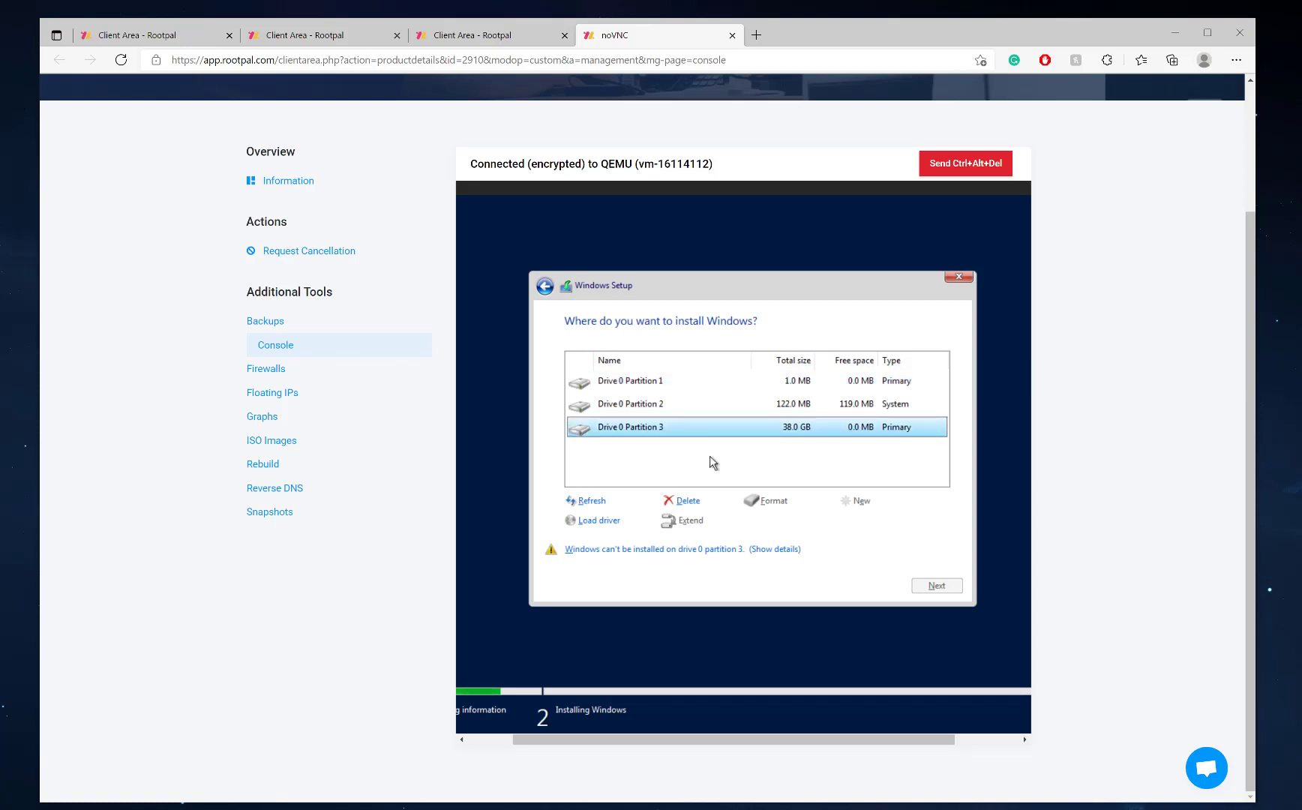
left_click(691, 499)
left_click(849, 521)
left_click(684, 405)
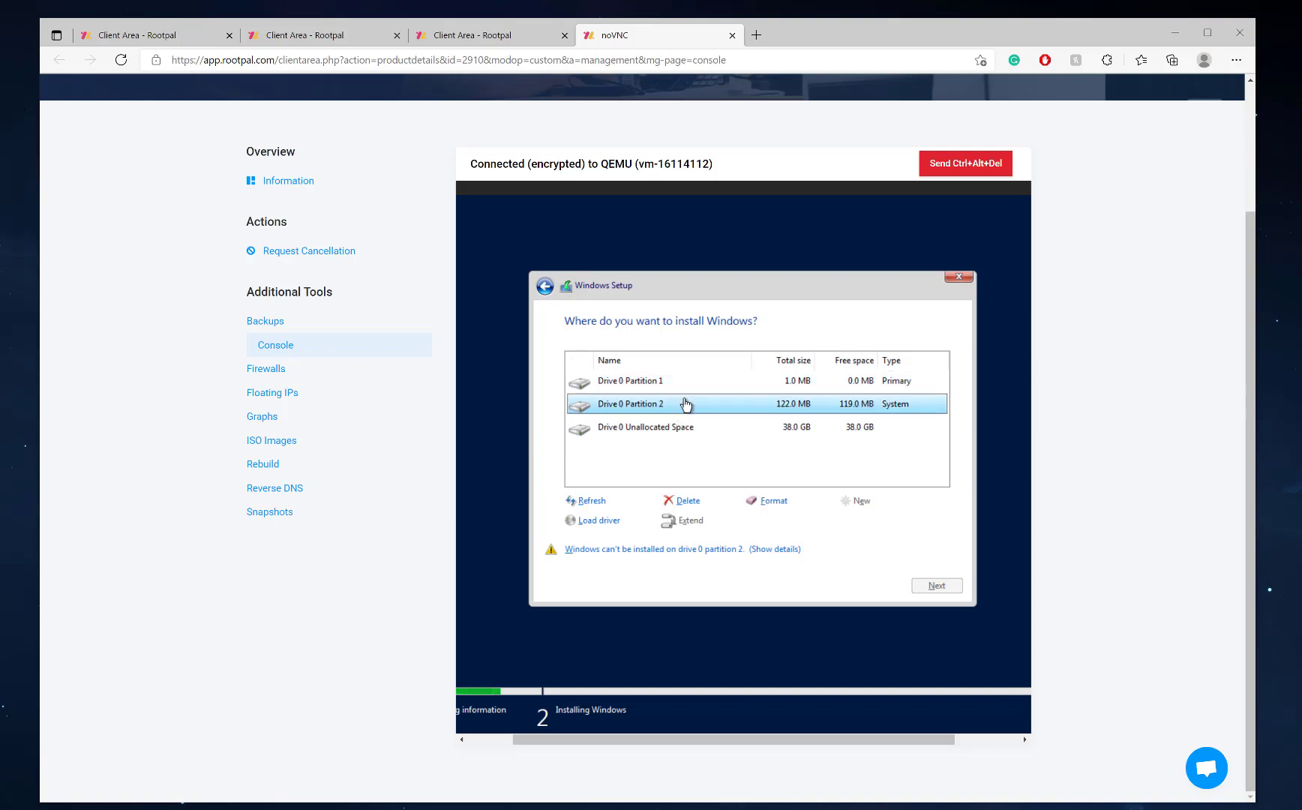
left_click(693, 500)
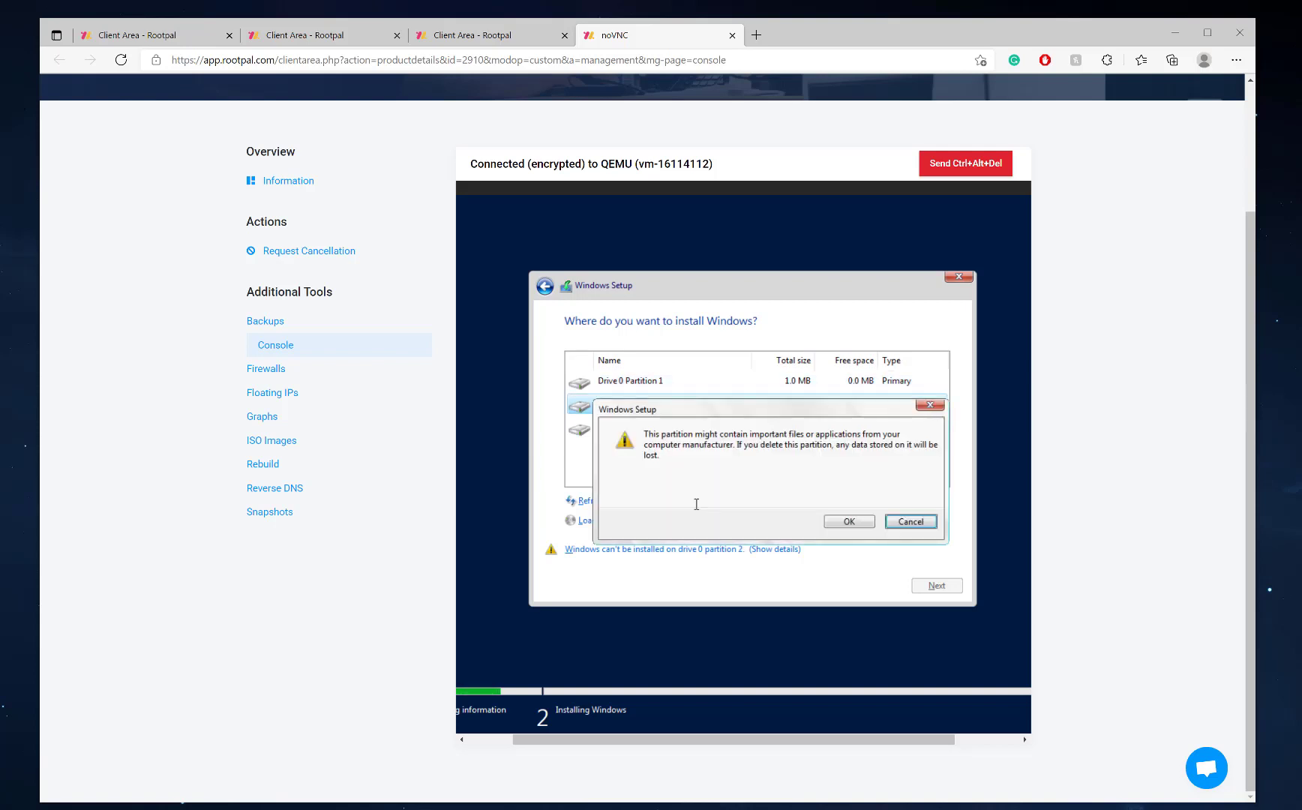
left_click(834, 526)
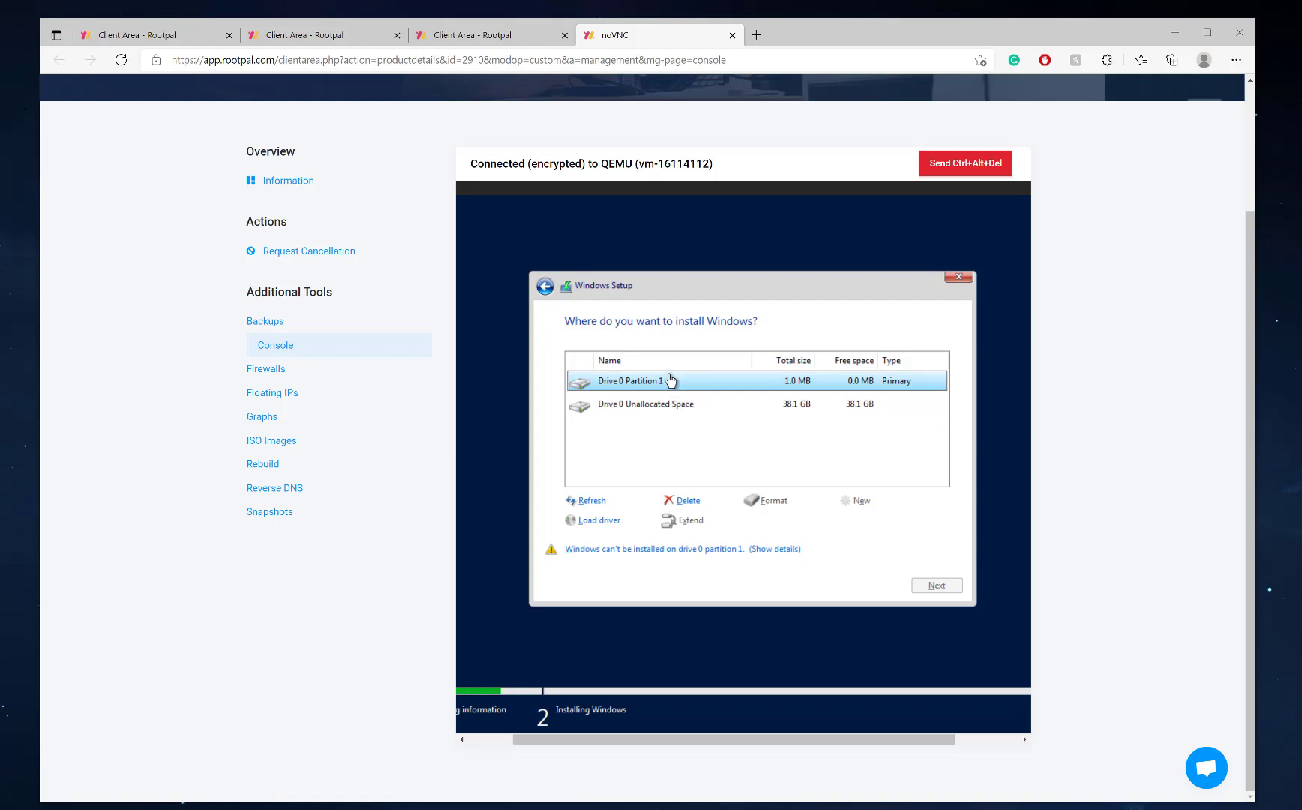
left_click(689, 504)
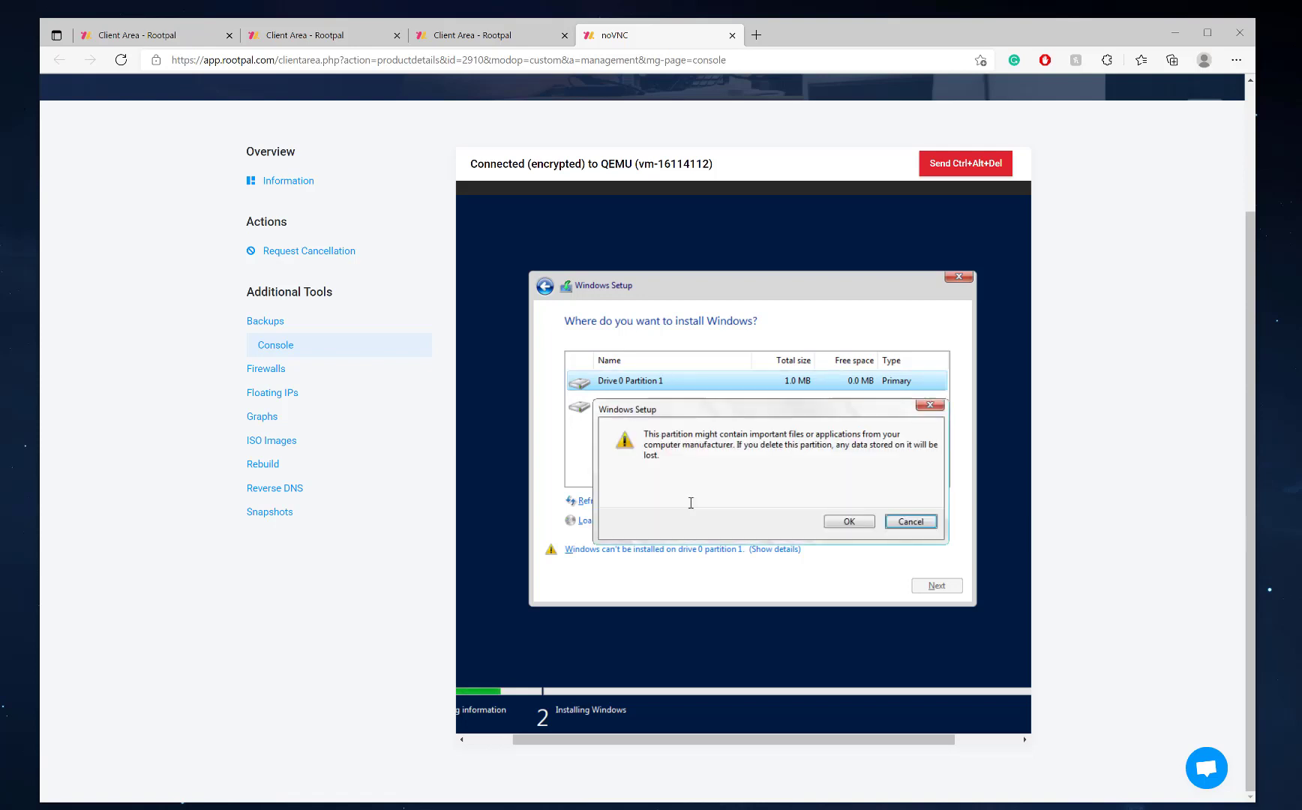
left_click(833, 522)
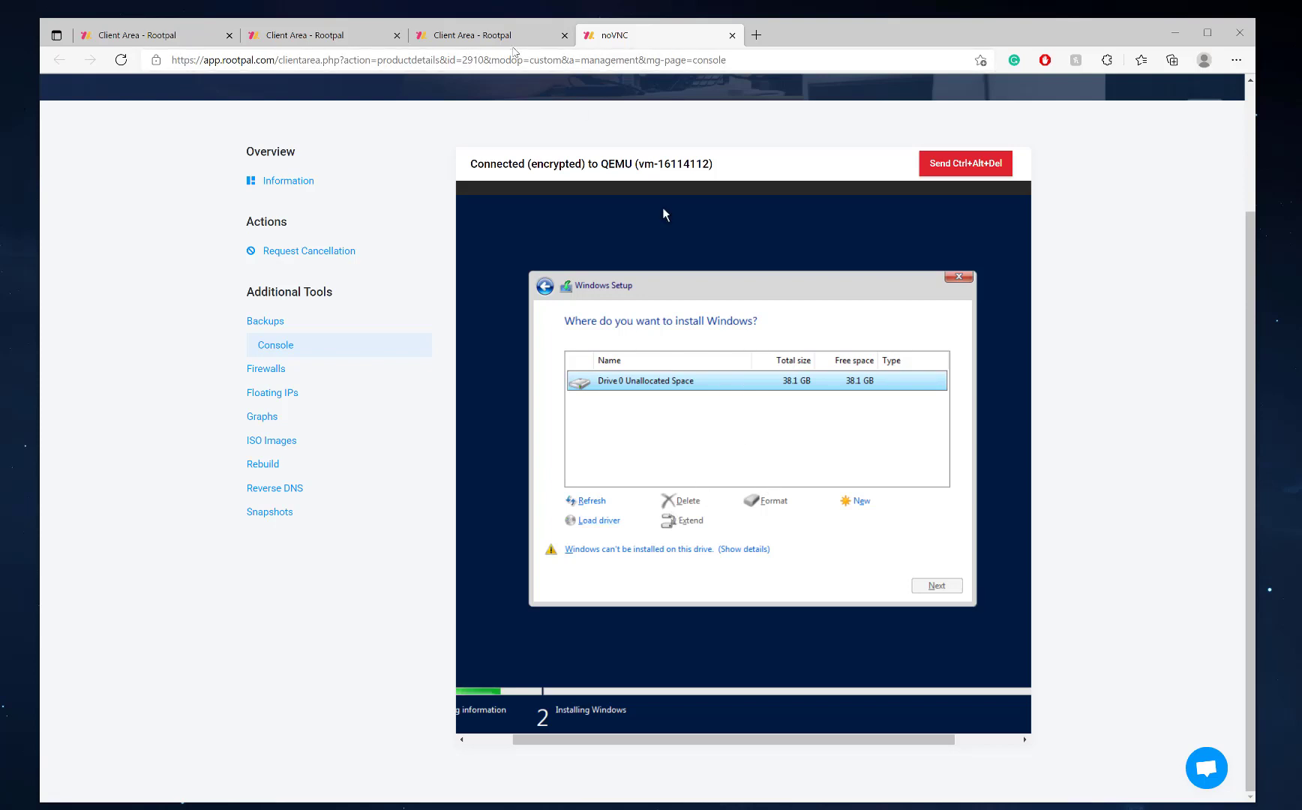
On the ISO Images page, replace the old search term 'virt' with 'Win'
left_click(495, 35)
left_click_drag(576, 368, 435, 375)
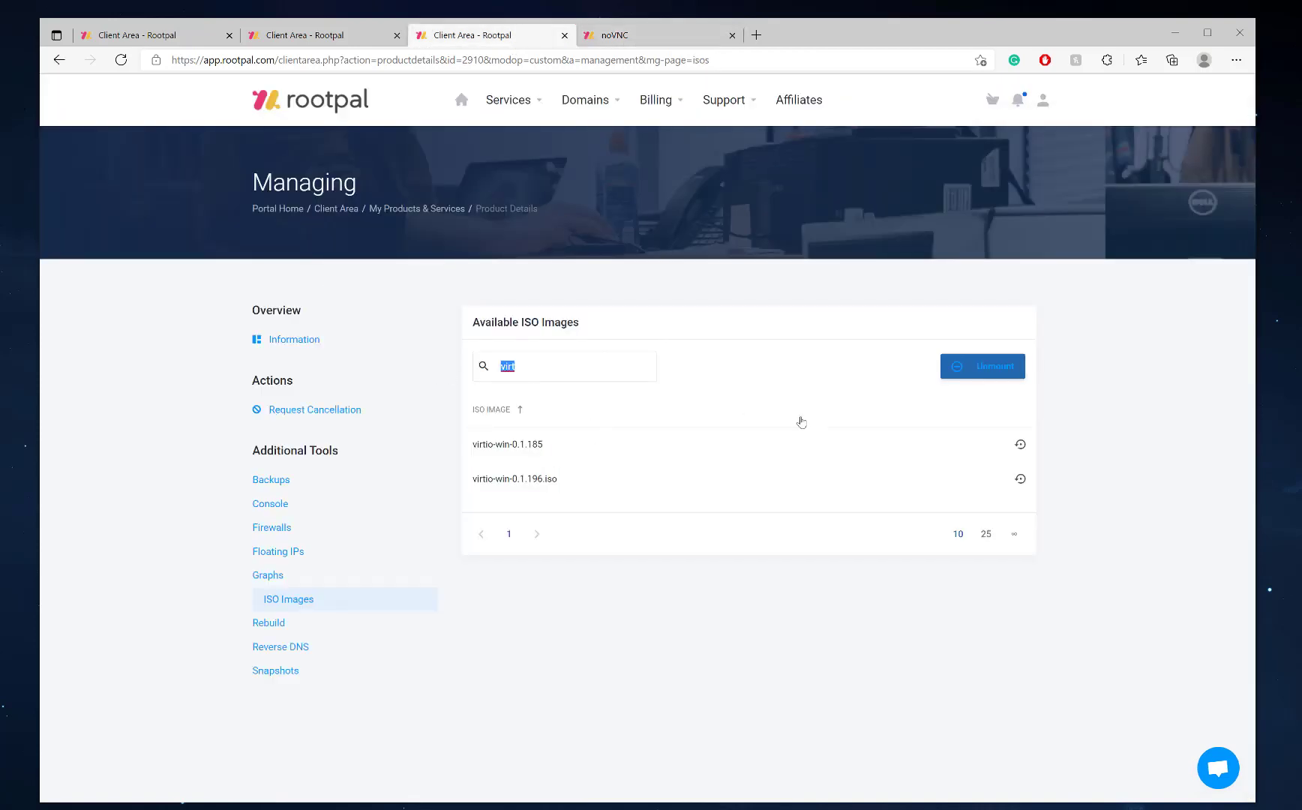
key("BackSpace")
type("Windows Serve")
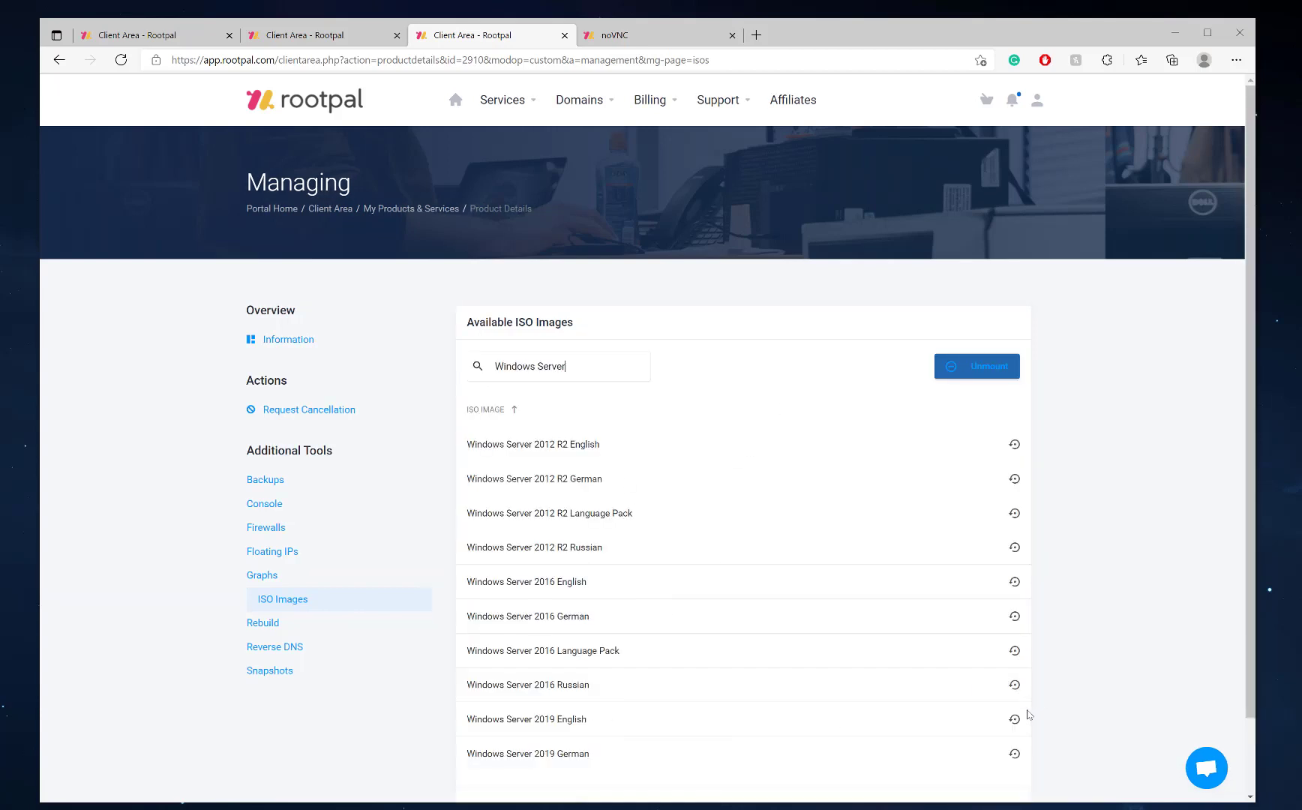
scroll(1028, 714, "down", 1)
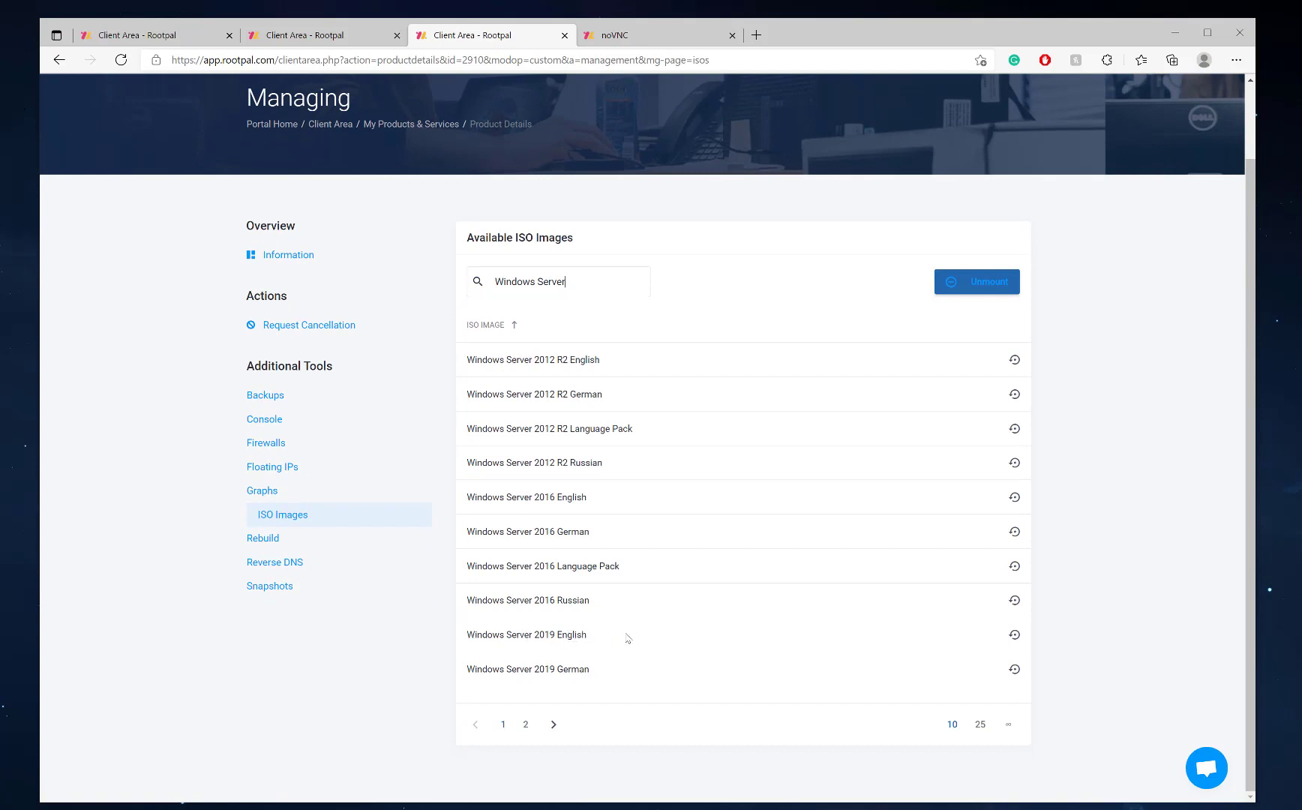
Mount the Windows Server 2019 English image, confirm, and return to the console tab
left_click_drag(597, 634, 469, 634)
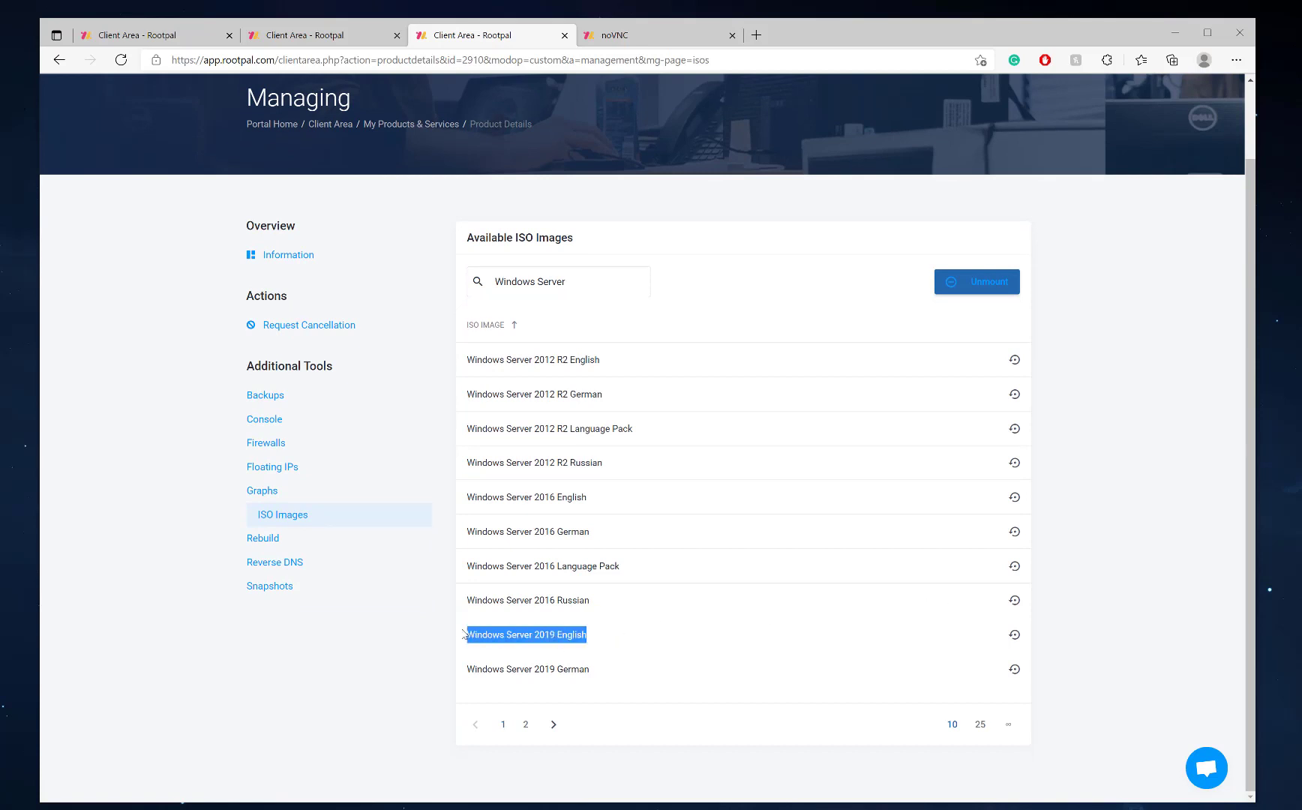
left_click(1014, 637)
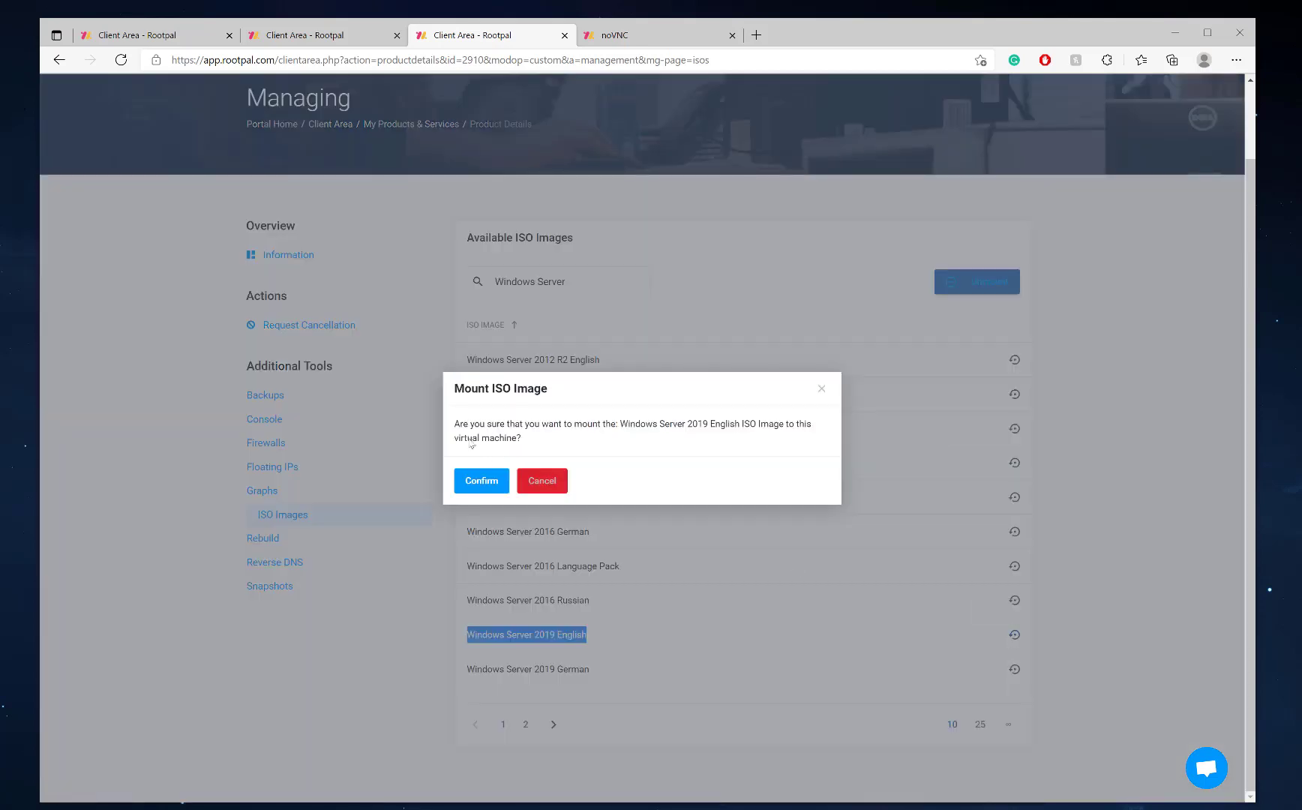
left_click(481, 487)
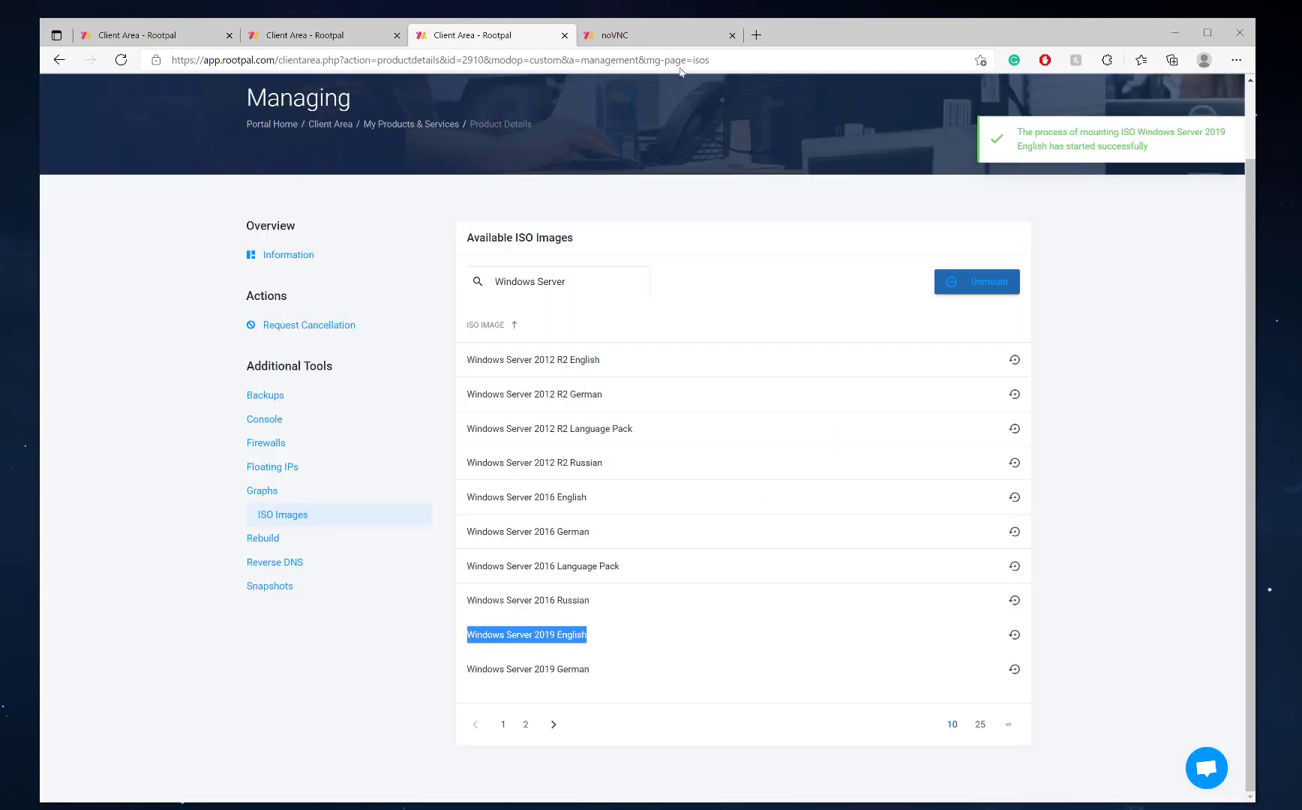
left_click(676, 41)
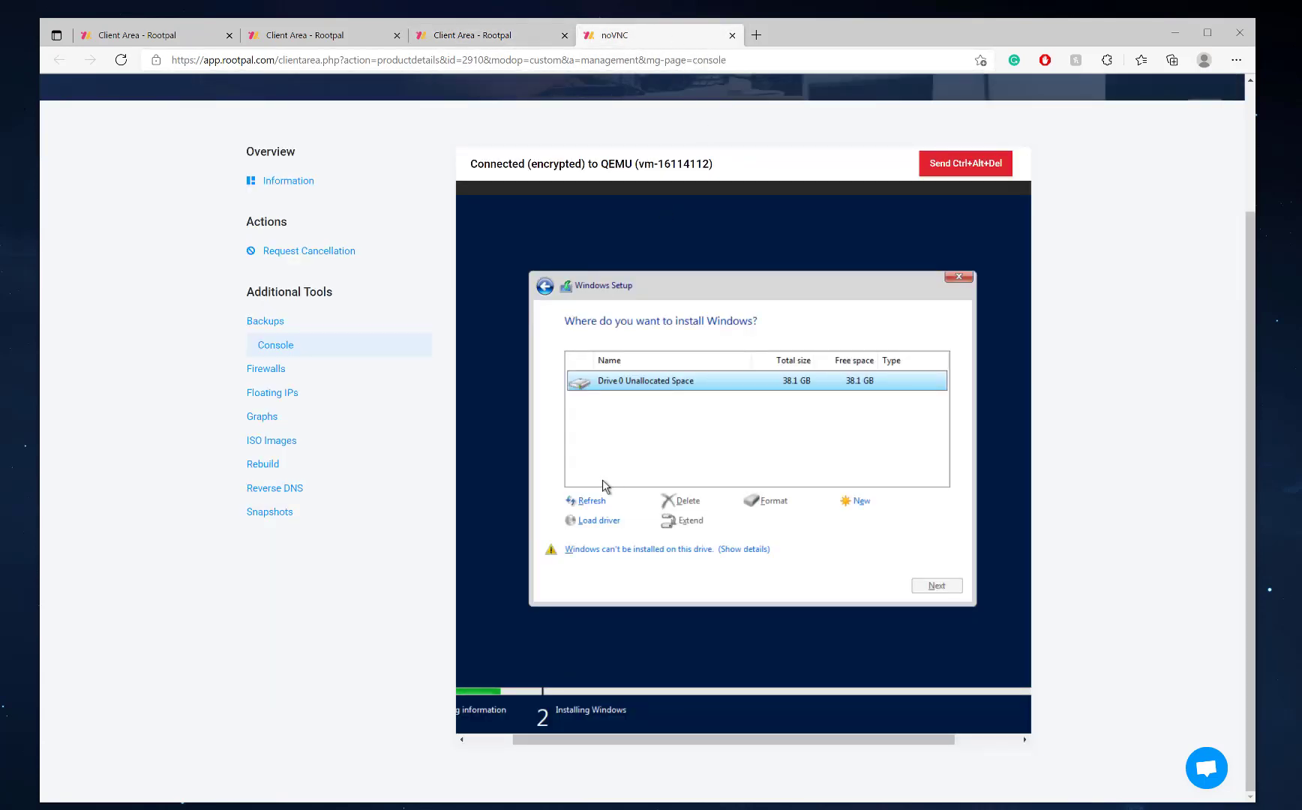
Refresh the drive list and install Windows onto Drive 0's 38.1 GB unallocated space
left_click(592, 498)
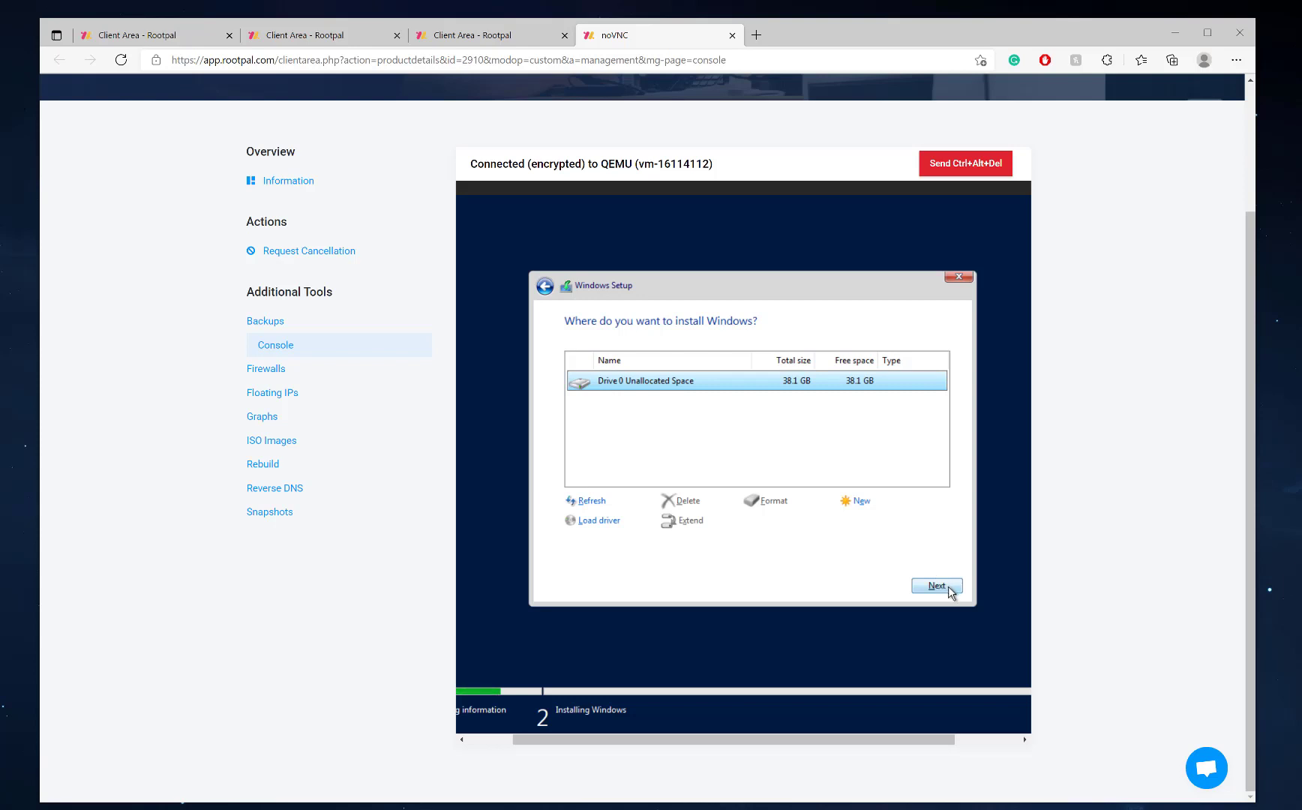
left_click(937, 586)
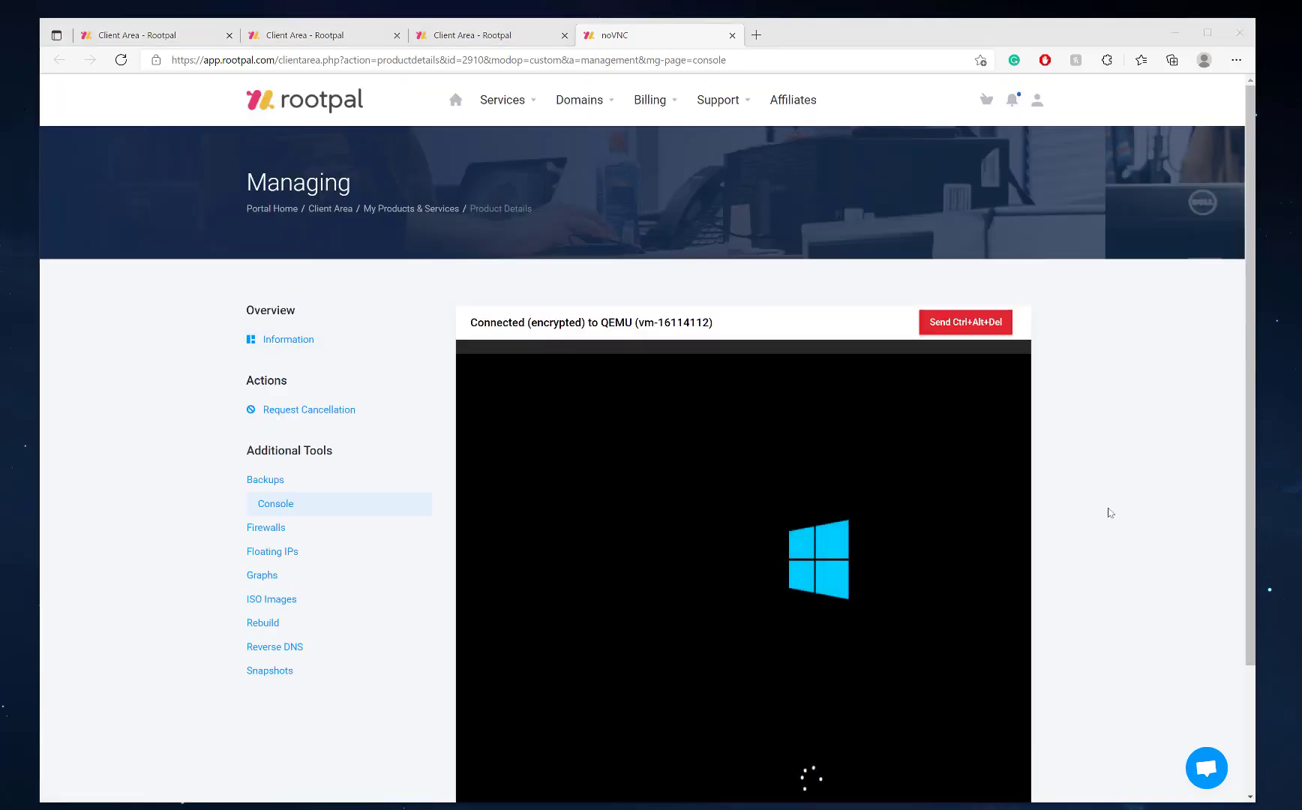
Wait for Windows to restart and reach the Customize settings page
scroll(1110, 513, "down", 1)
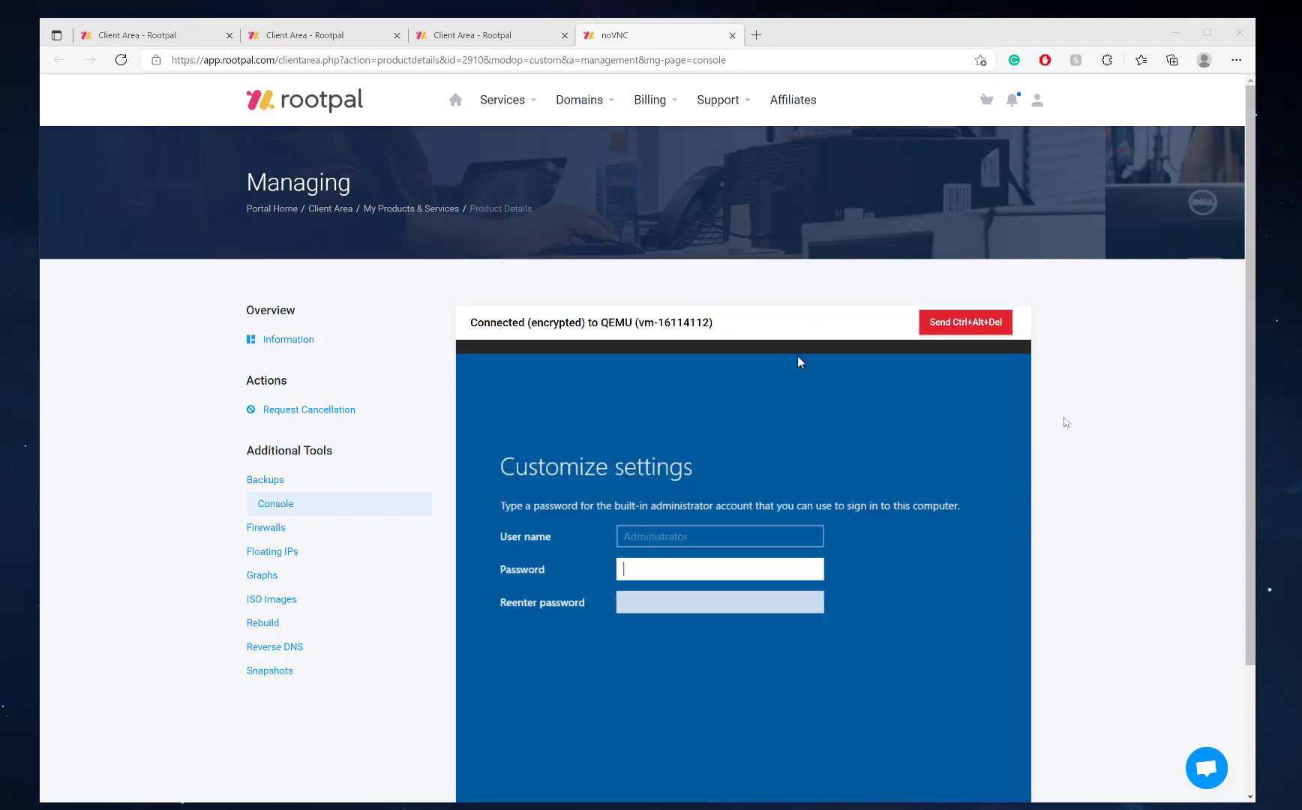
Enter and re-enter the Administrator password, then finish setup
scroll(1022, 294, "down", 1)
left_click(583, 474)
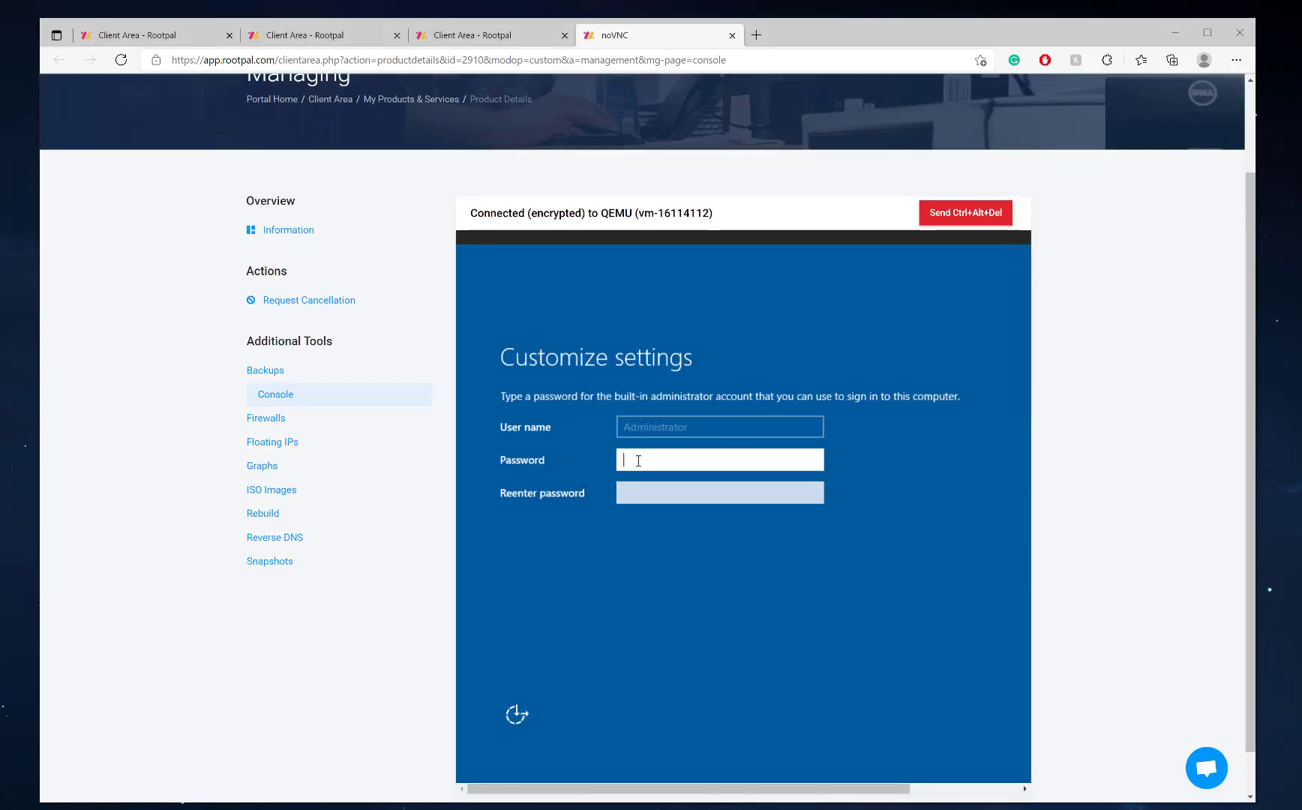
type("••••••••••••")
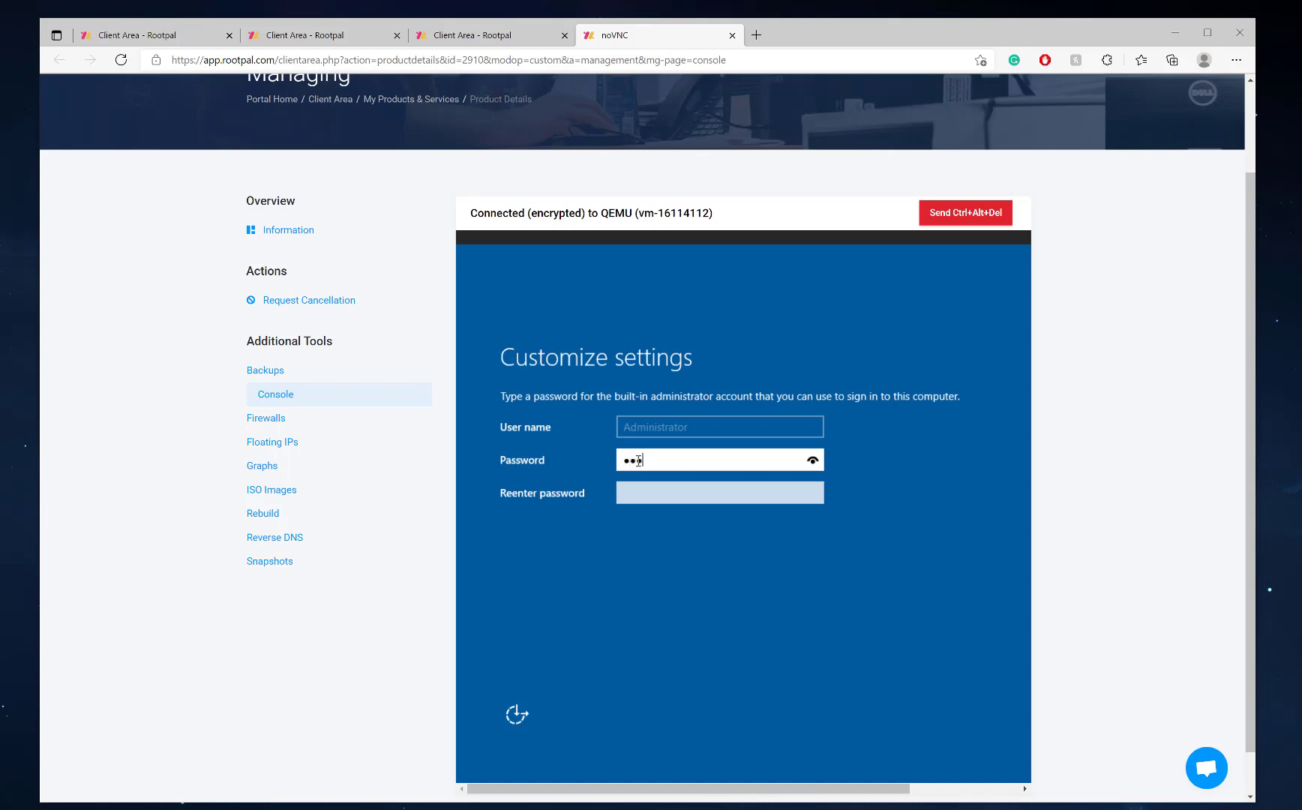
type("••")
key("Tab")
type("••••••••••••")
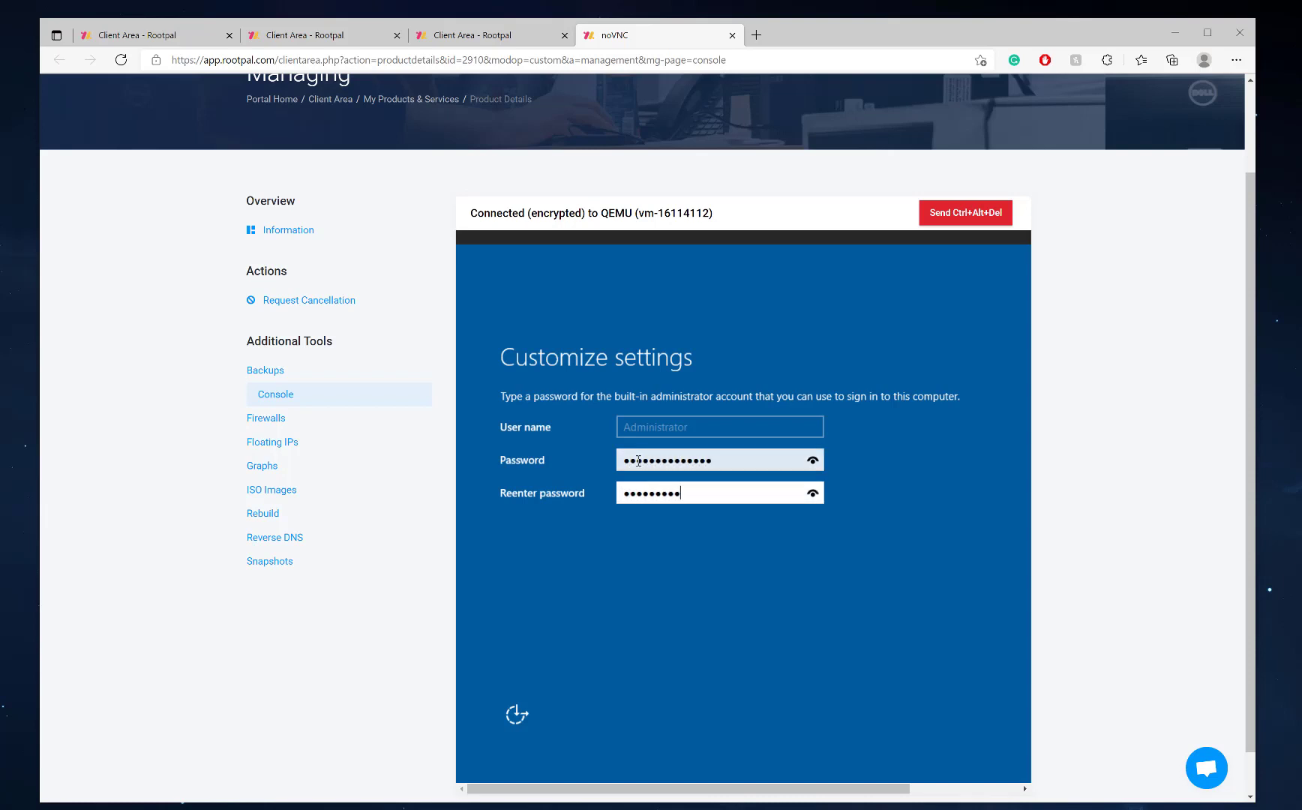
type("••")
scroll(1119, 568, "down", 1)
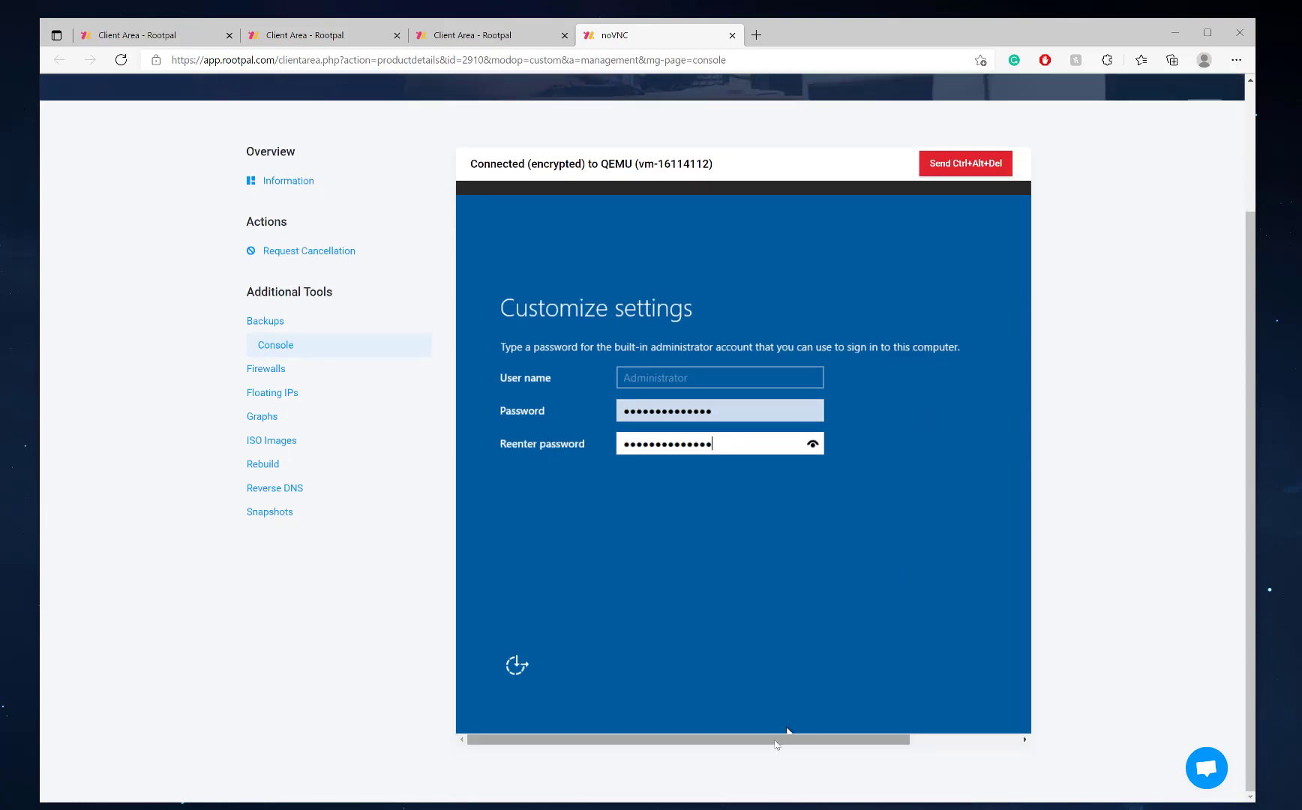
left_click_drag(766, 742, 941, 743)
left_click(952, 666)
left_click_drag(774, 742, 572, 751)
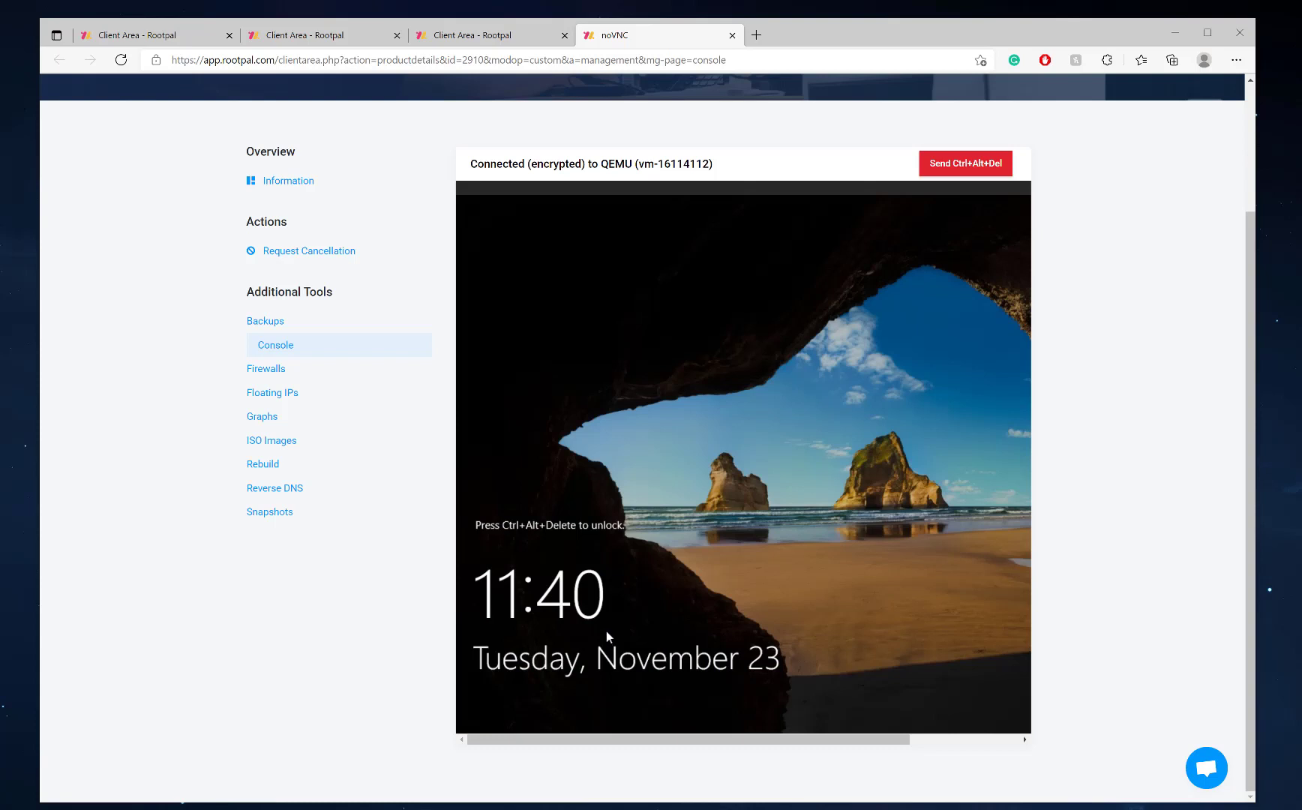
Send Ctrl+Alt+Del and sign in with the Administrator password
left_click_drag(588, 741, 953, 753)
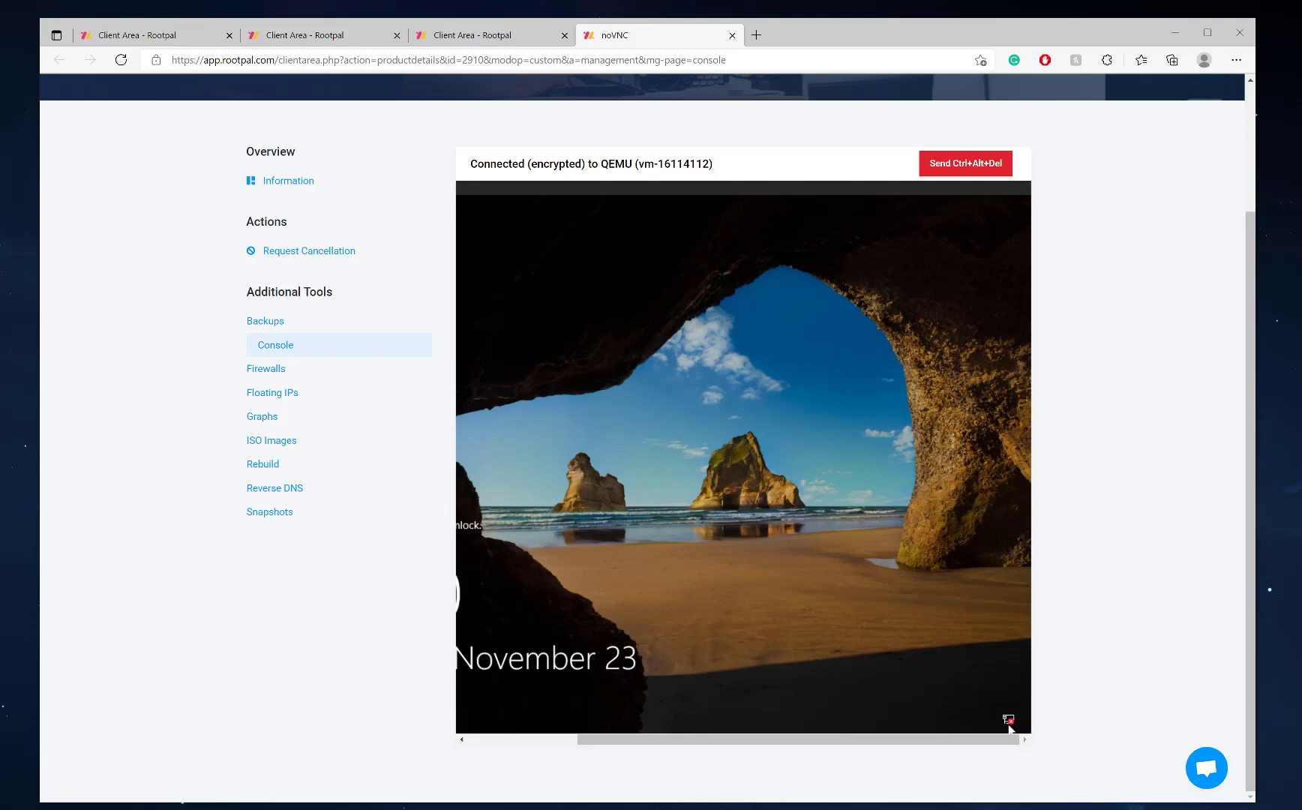
mouse_move(1011, 741)
left_mouse_down()
mouse_move(951, 742)
mouse_move(1012, 741)
left_mouse_up()
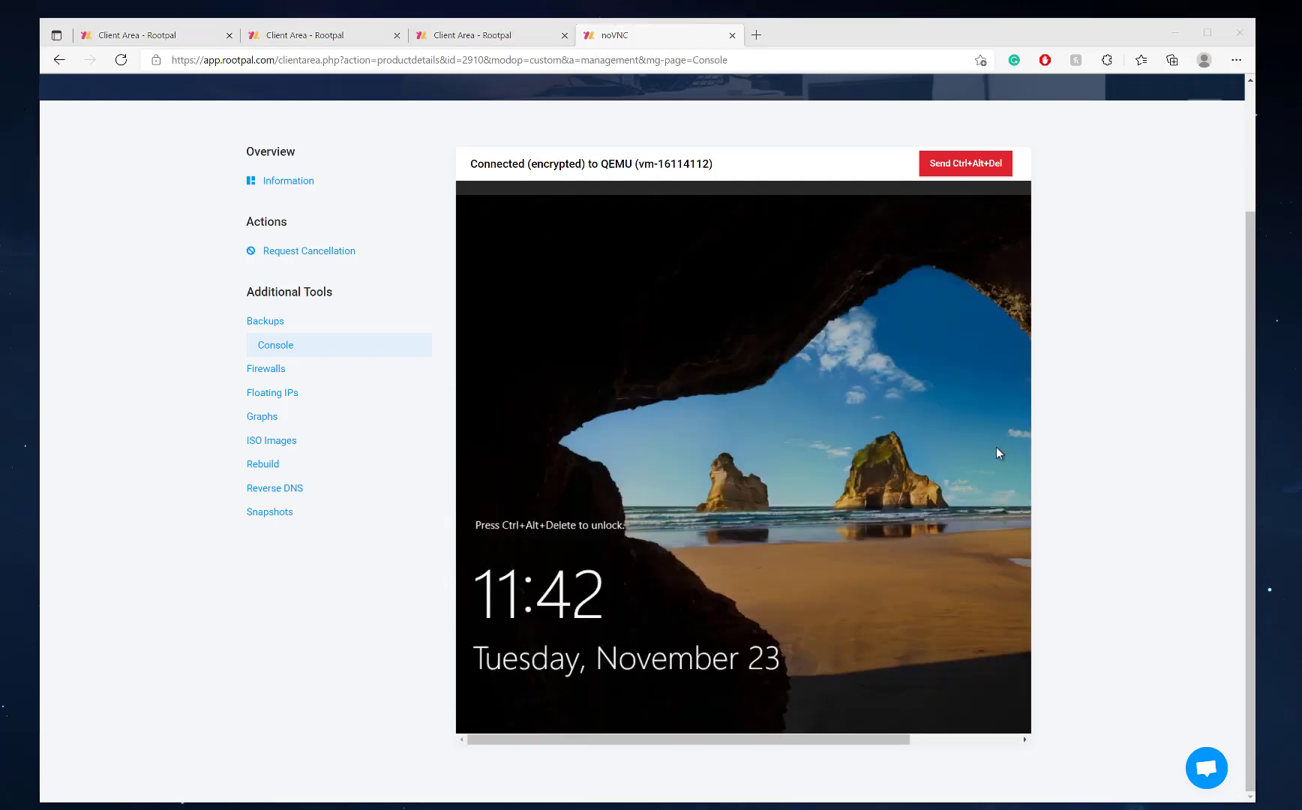
left_click_drag(738, 741, 585, 738)
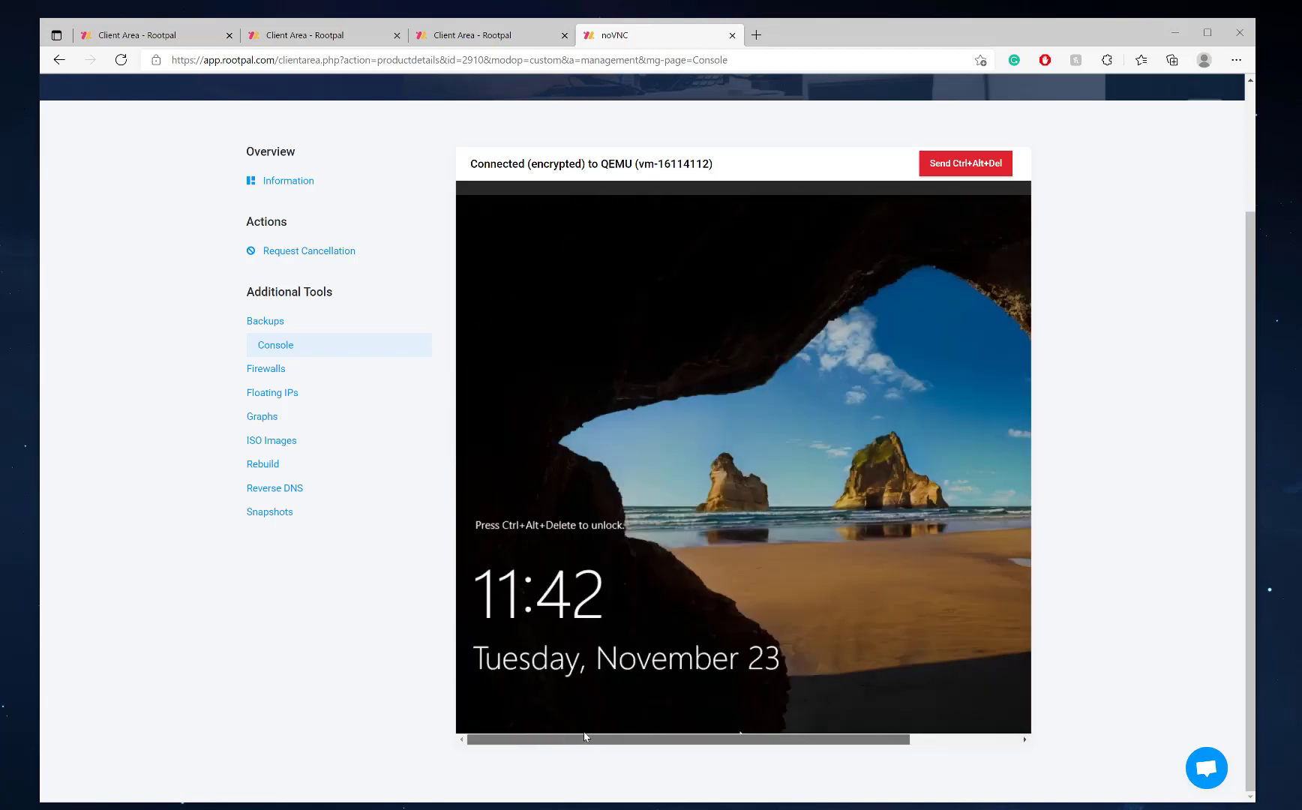
left_click(954, 171)
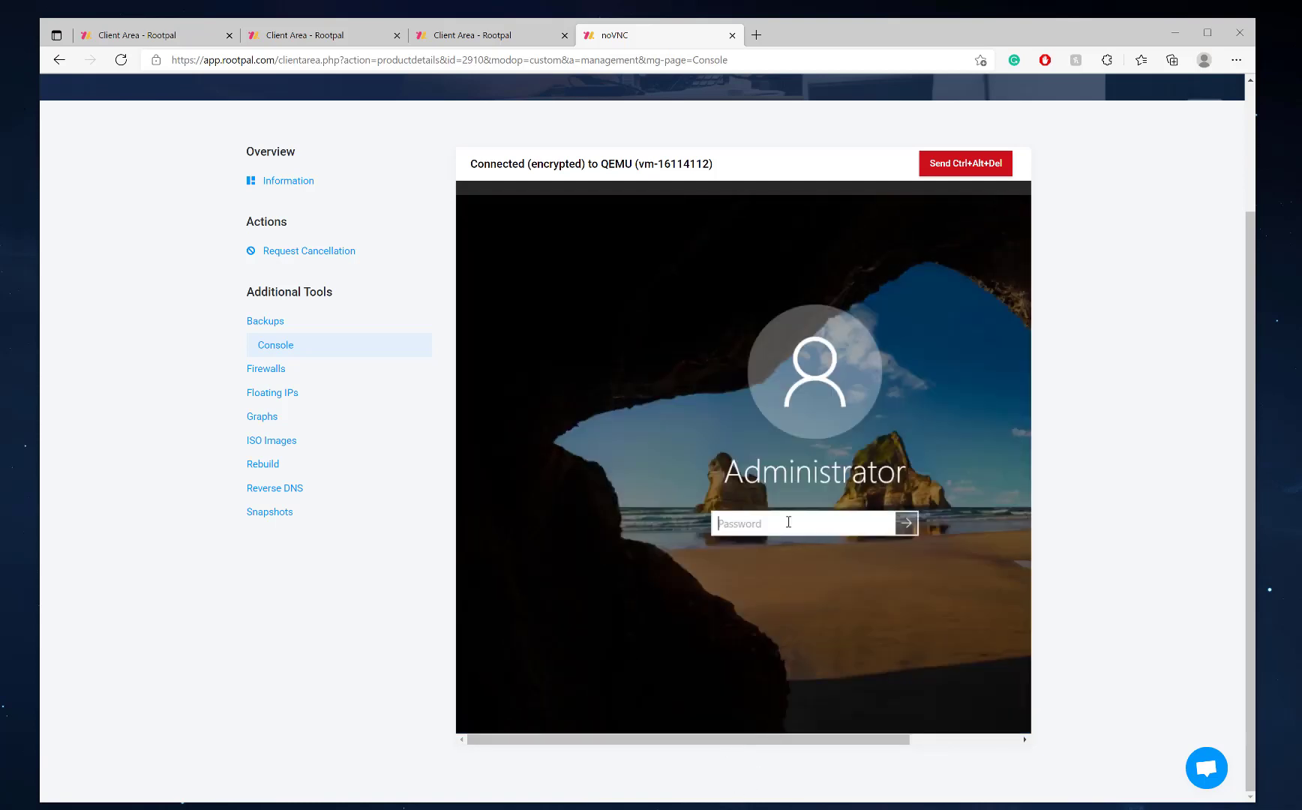
left_click(791, 517)
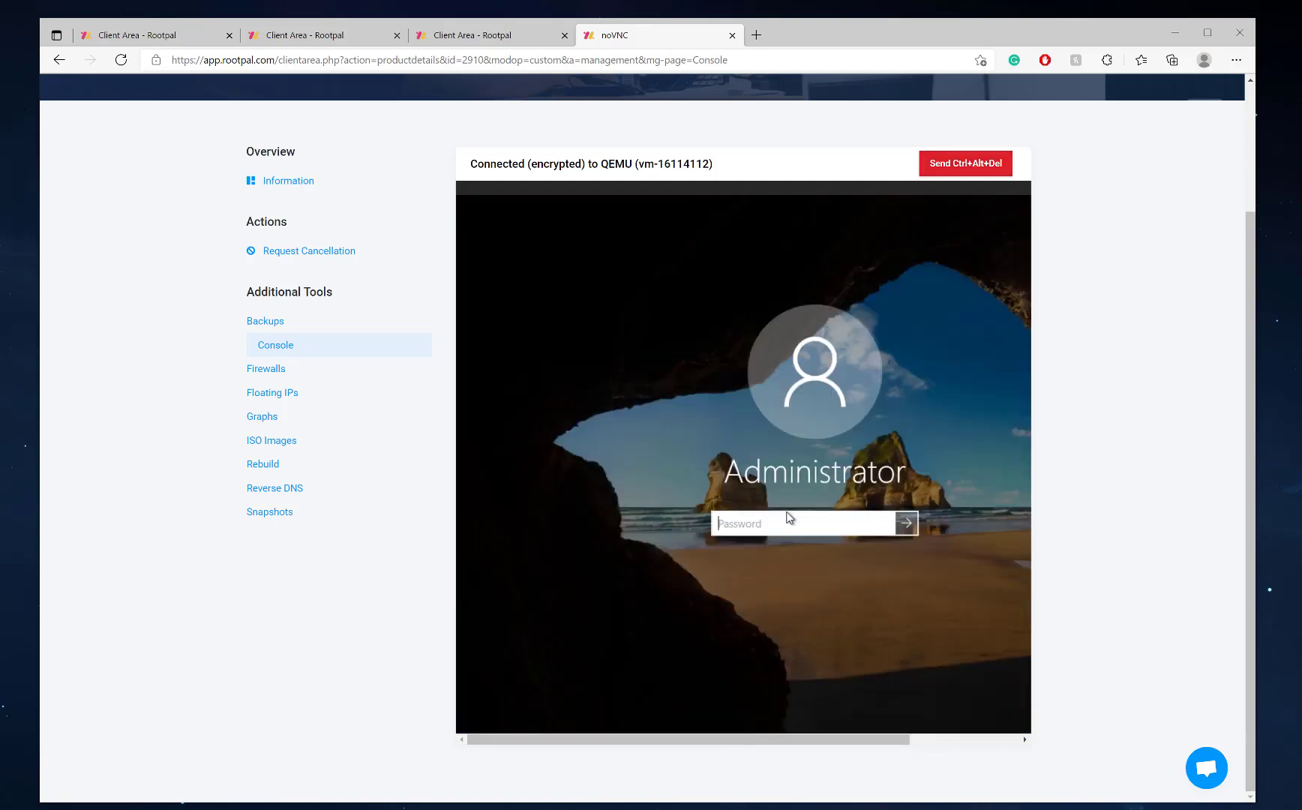
type("••••••••••••••")
key("Return")
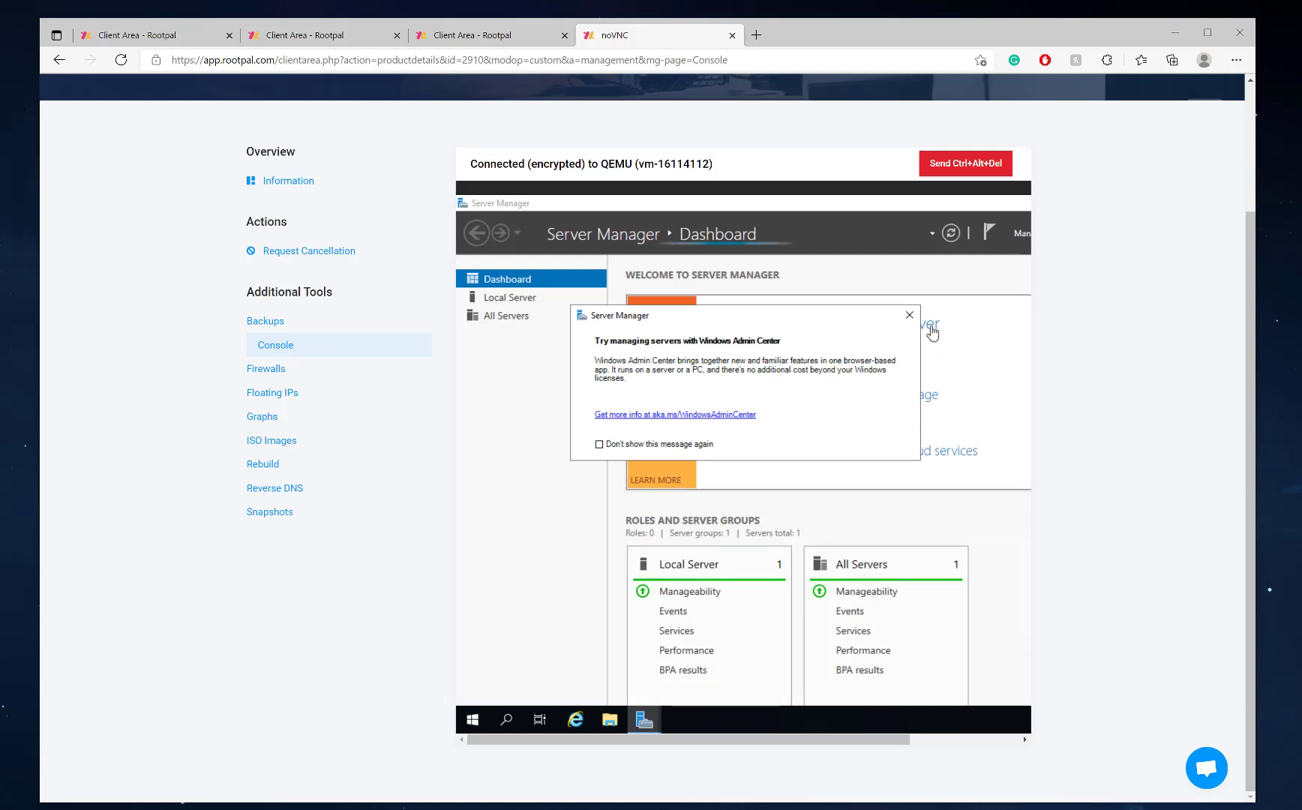
Close the Admin Center notice, restore Server Manager, and search Start for 'Device Manager'
left_click(910, 315)
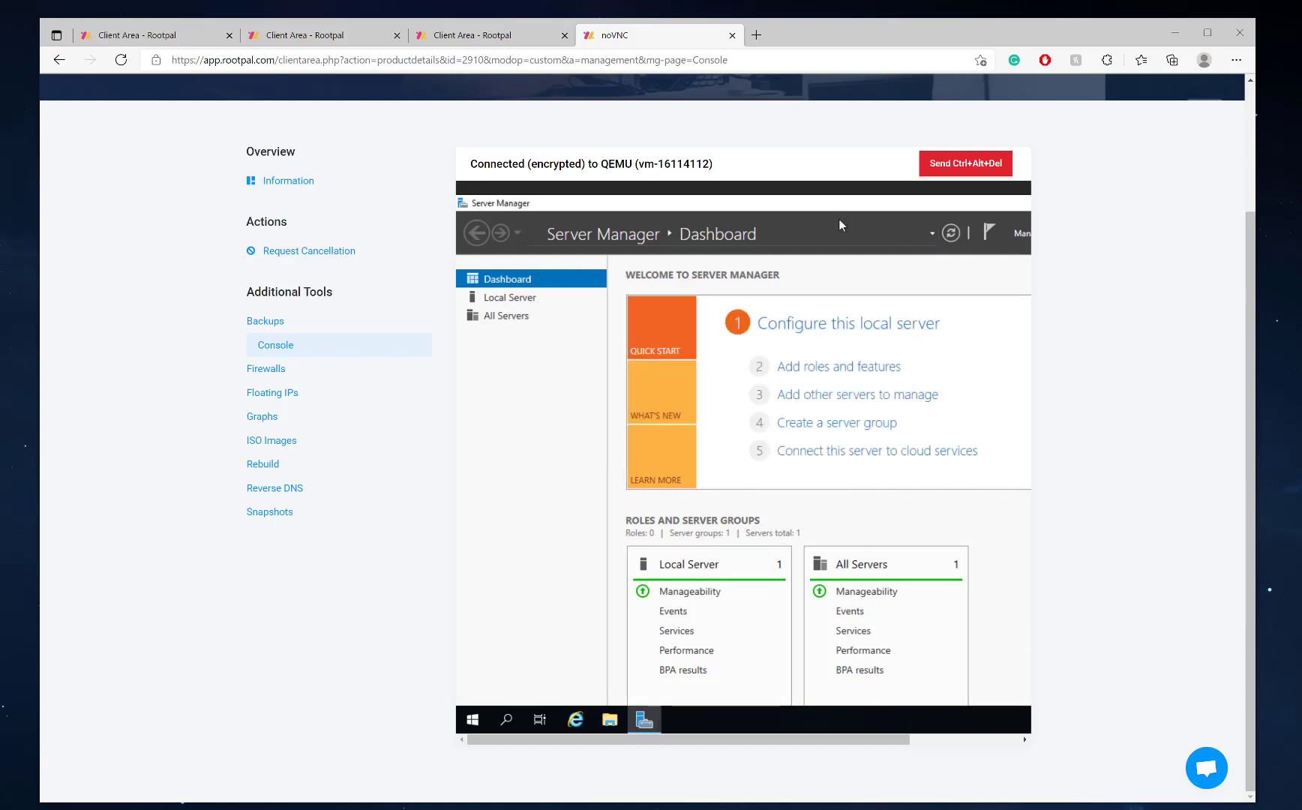
double_click(820, 203)
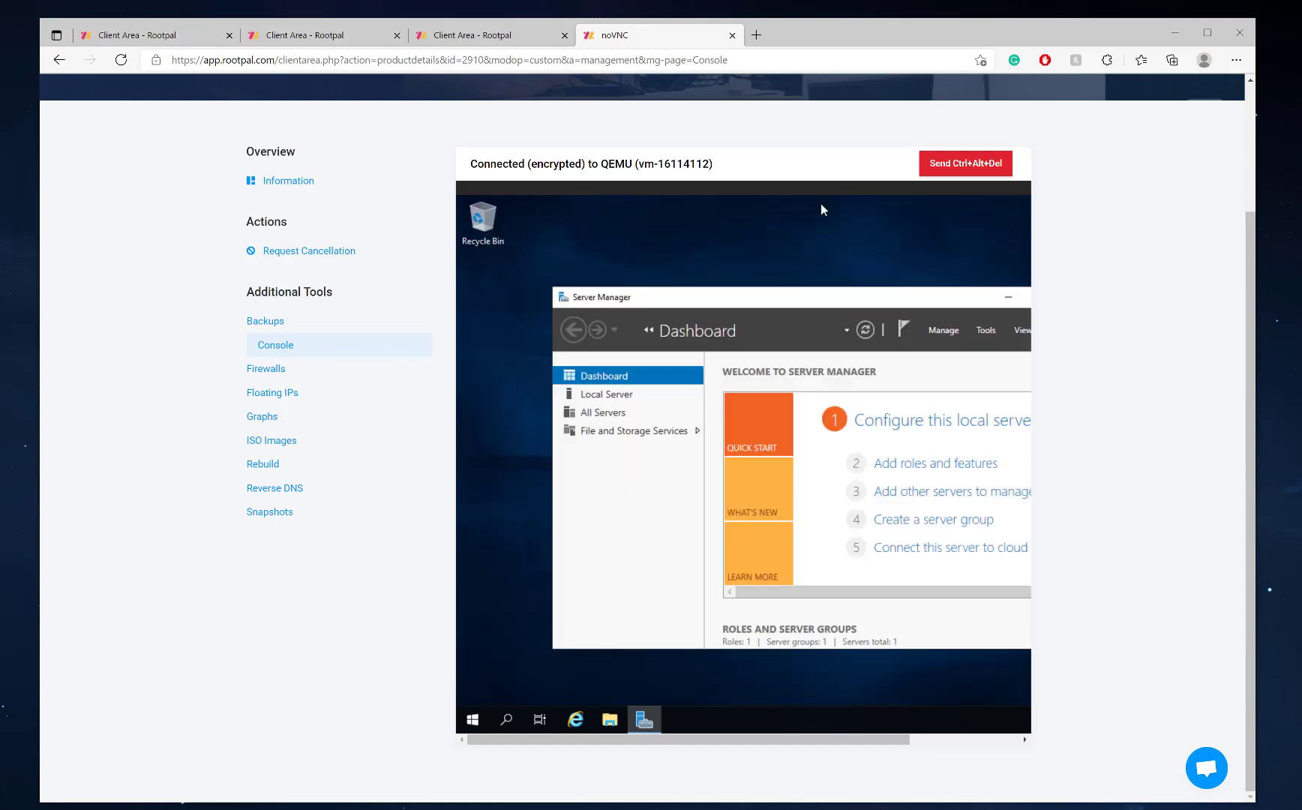
left_click(472, 720)
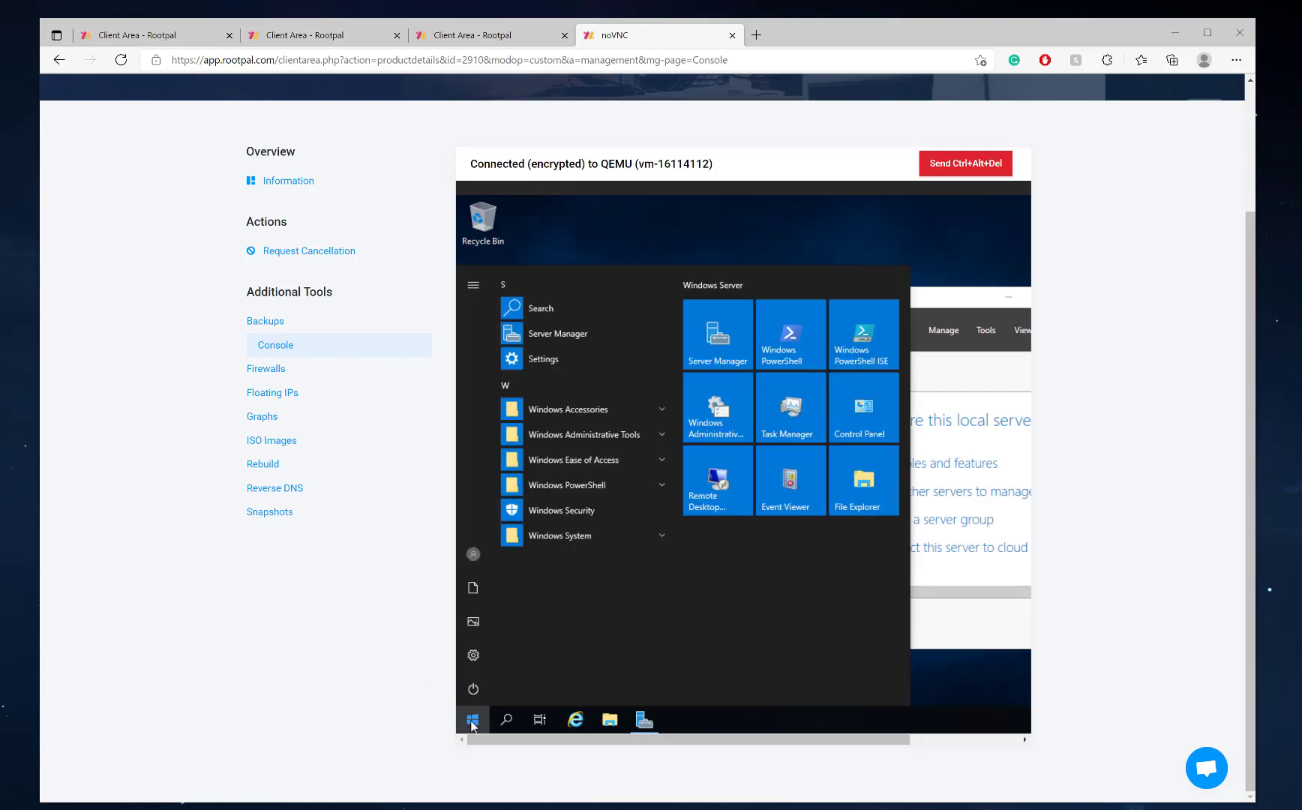
type("Device")
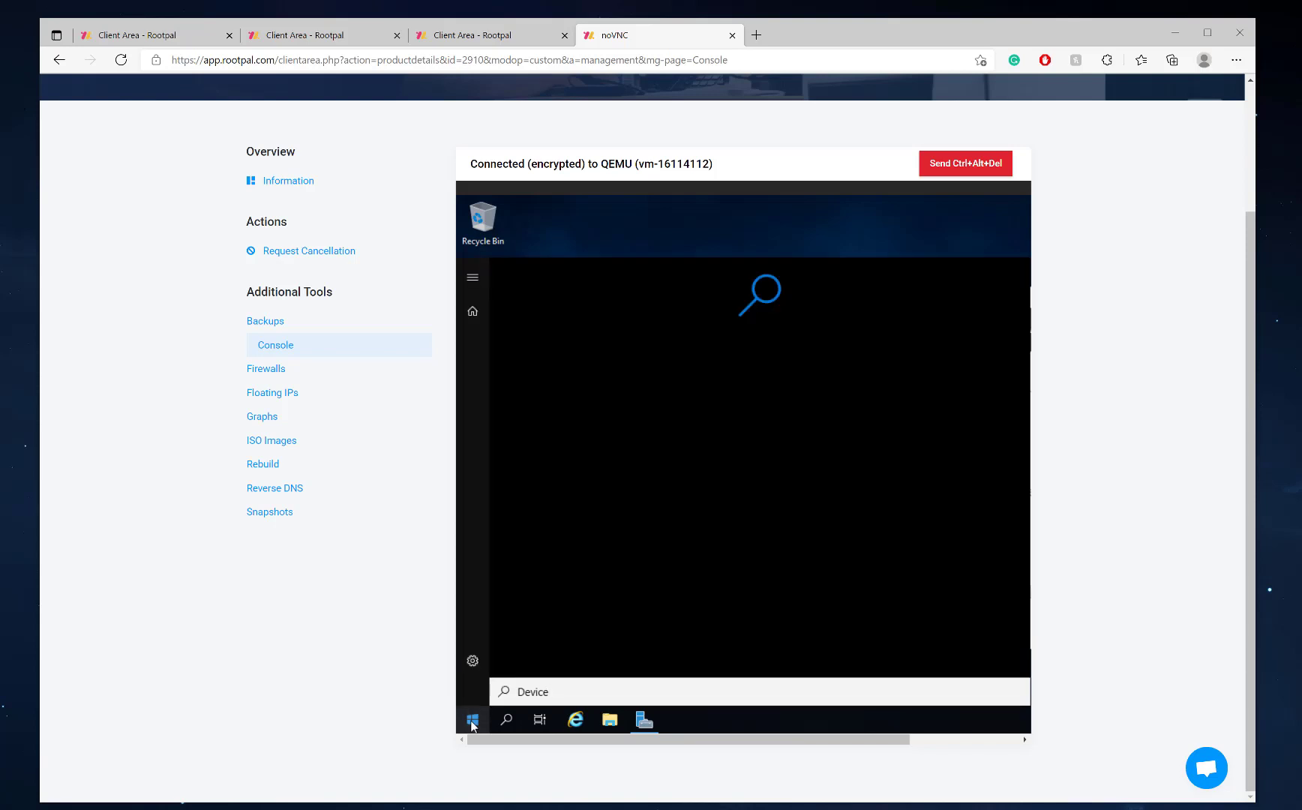
key("BackSpace")
key("BackSpace")
type("ce Manager")
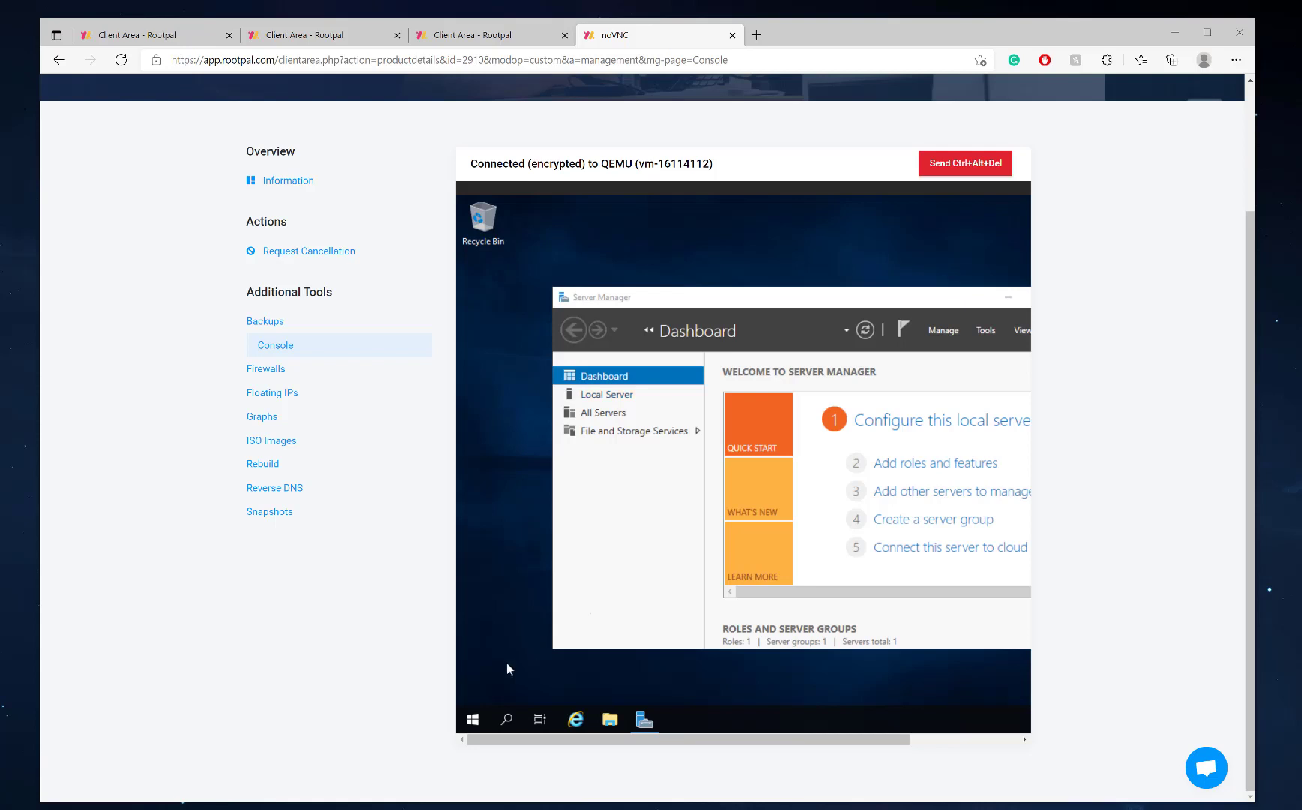
Expand Windows Accessories and Windows Administrative Tools in Start, then search 'Device manager'
left_click(478, 716)
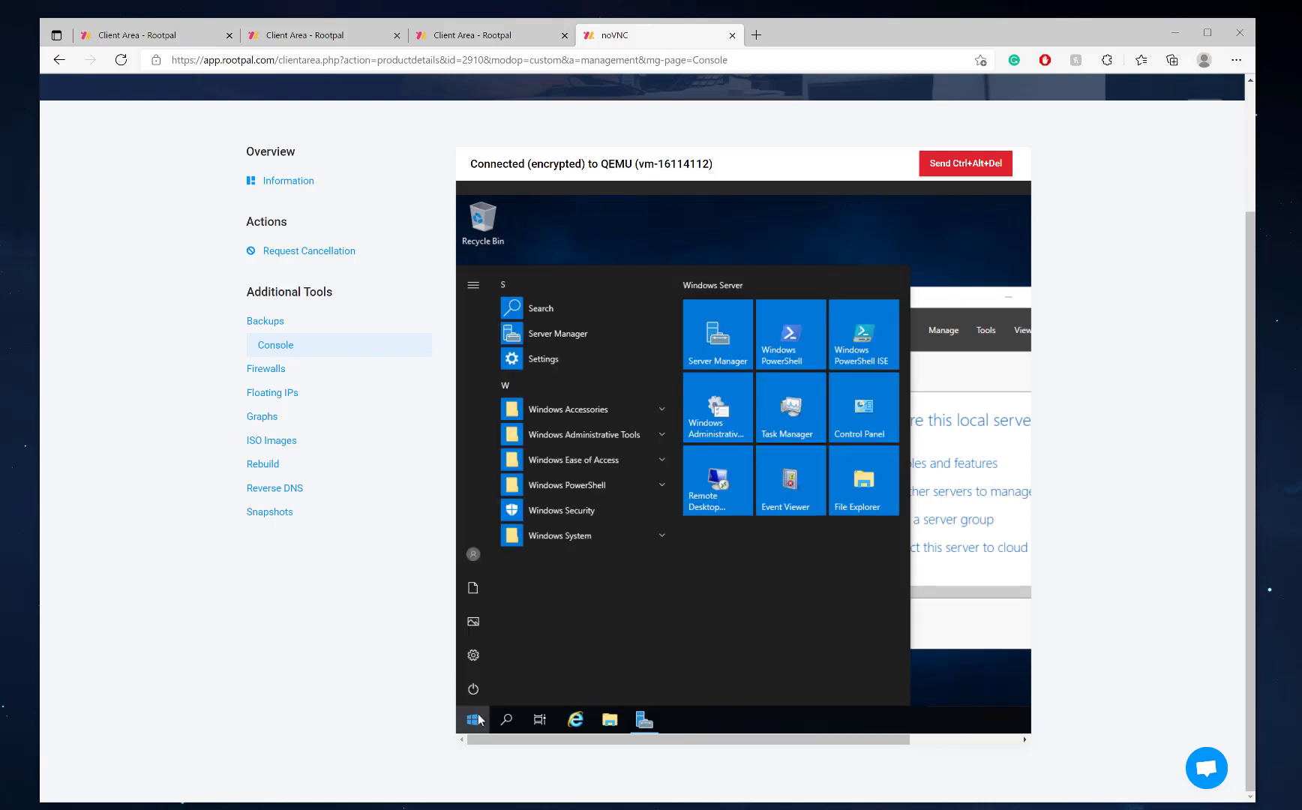
left_click(637, 407)
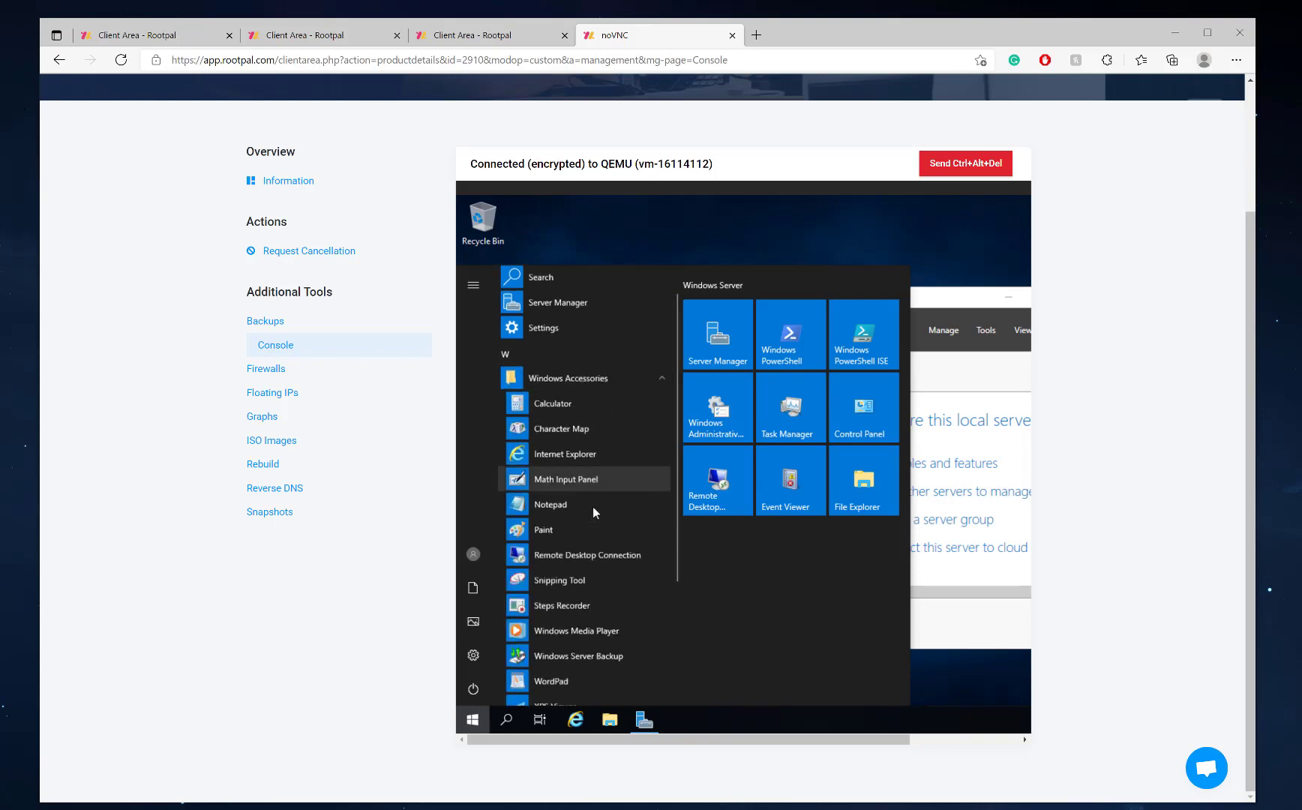
scroll(595, 512, "down", 5)
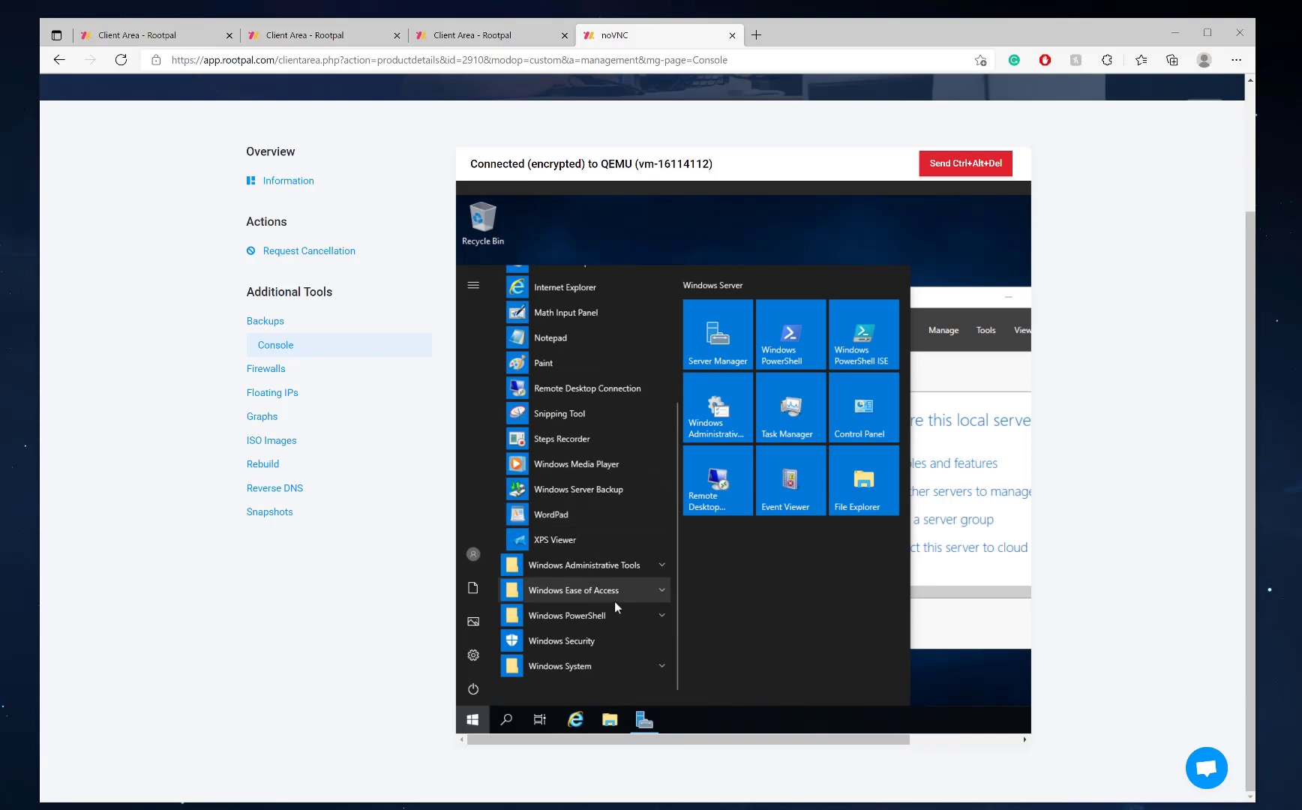
left_click(622, 556)
scroll(619, 566, "down", 2)
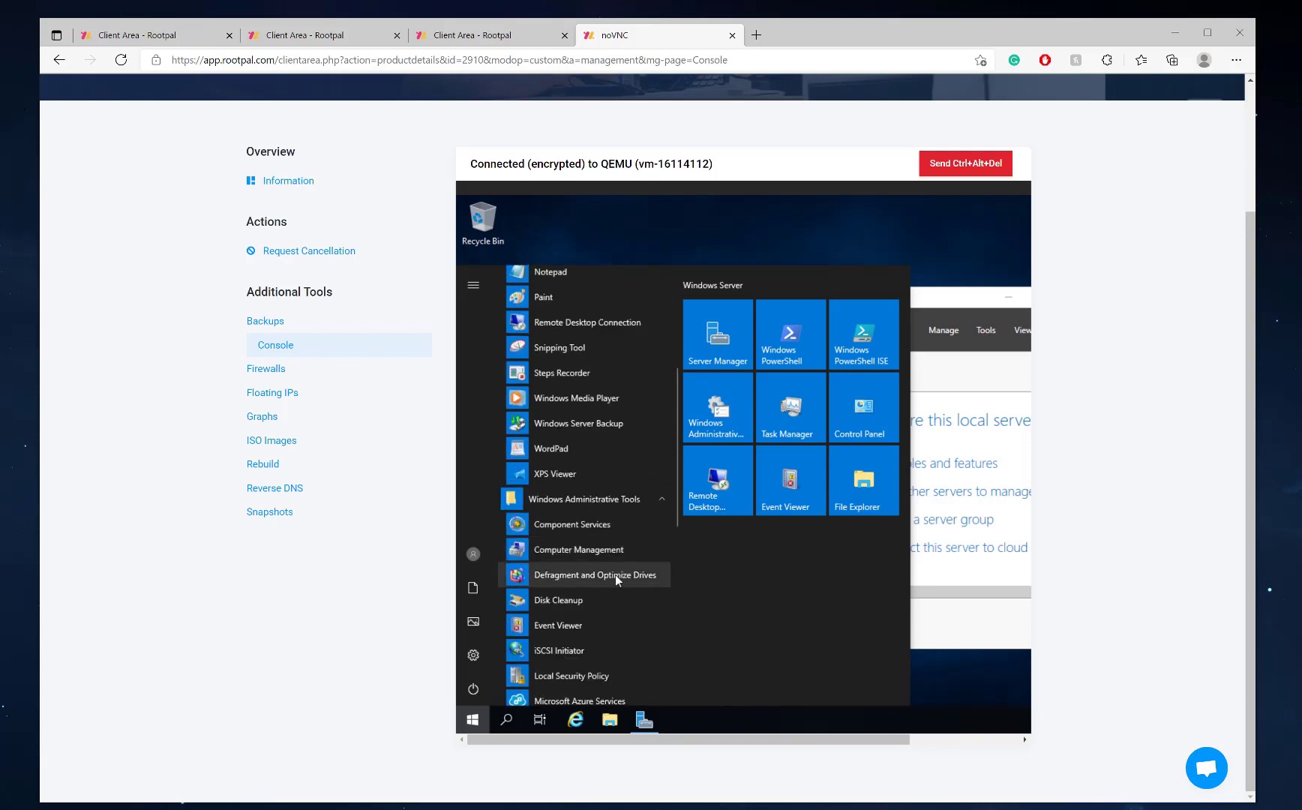
scroll(616, 575, "down", 4)
scroll(616, 576, "down", 10)
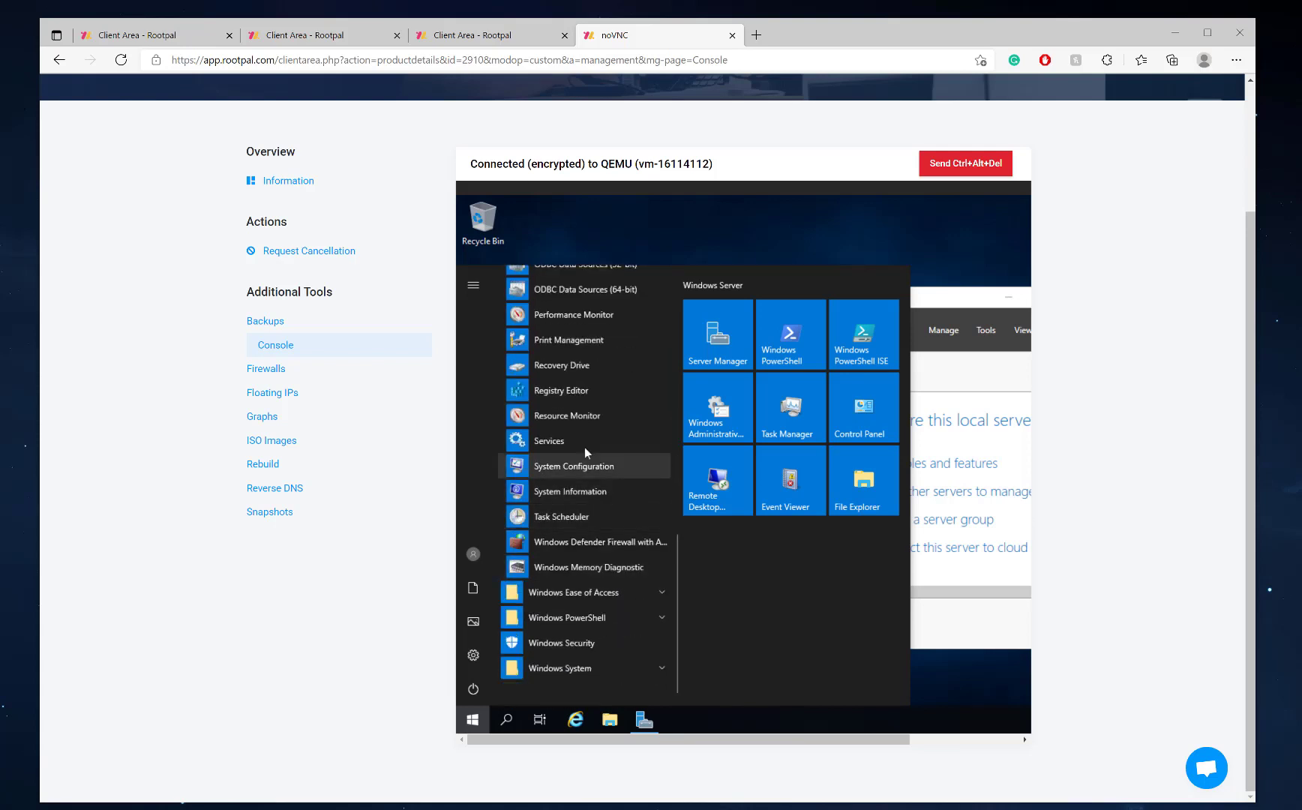
scroll(580, 419, "up", 1)
scroll(588, 413, "up", 1)
type("Device")
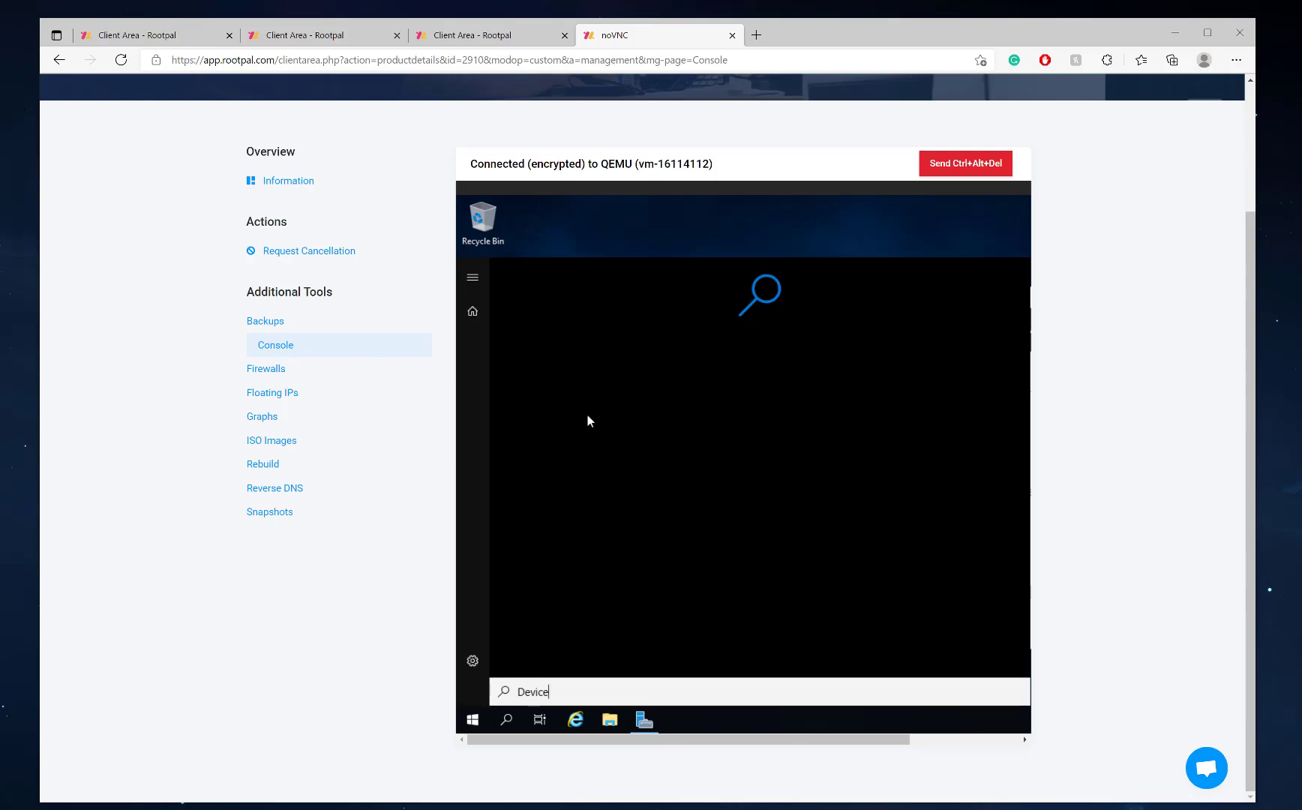
type(" manager")
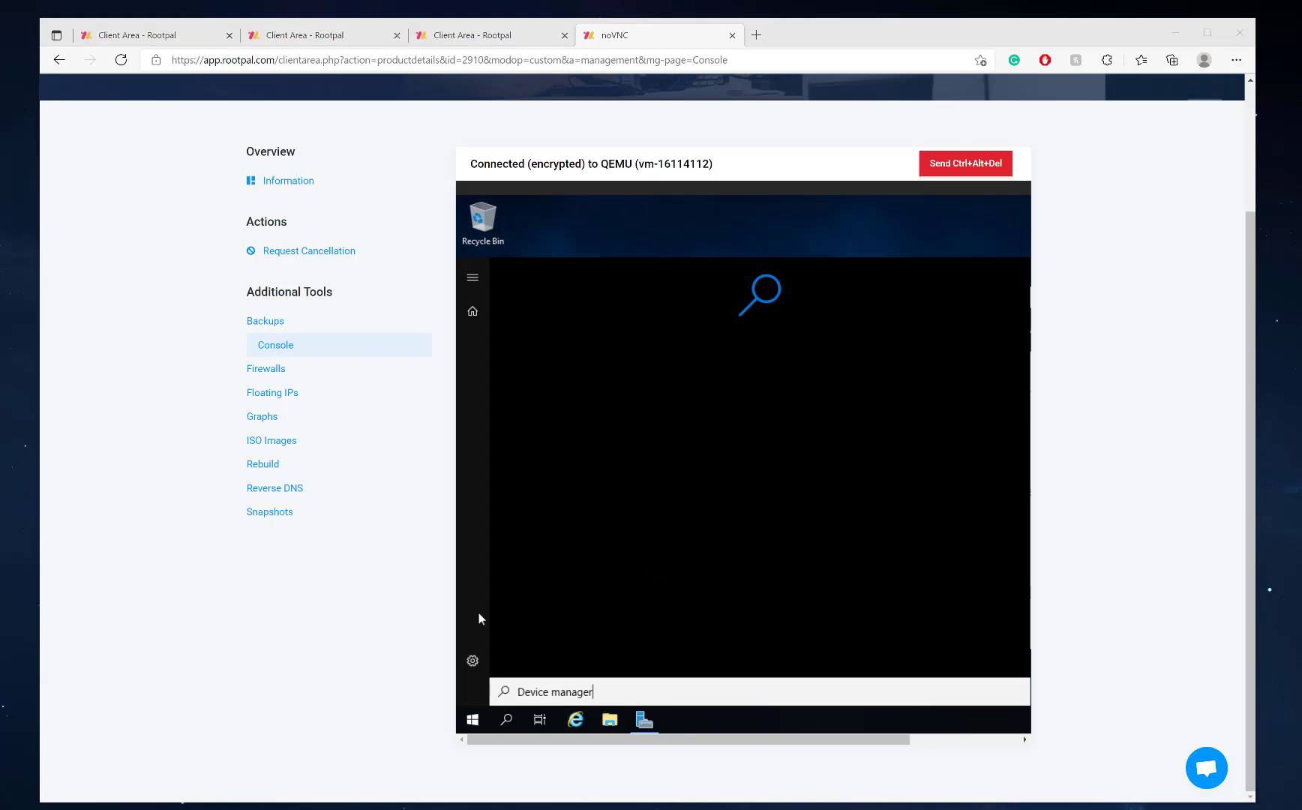
Reopen the Start menu with Windows Administrative Tools expanded
left_click(486, 719)
left_click(485, 719)
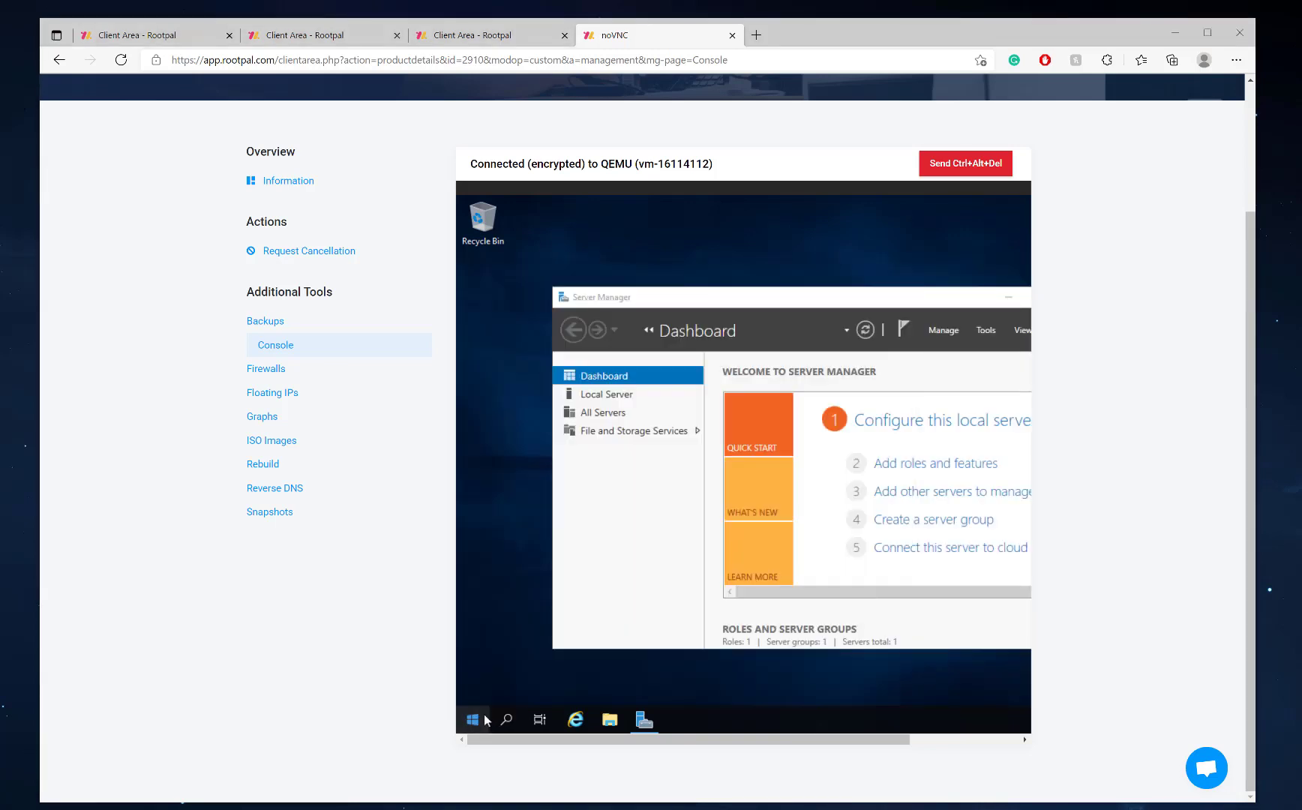
left_click(485, 718)
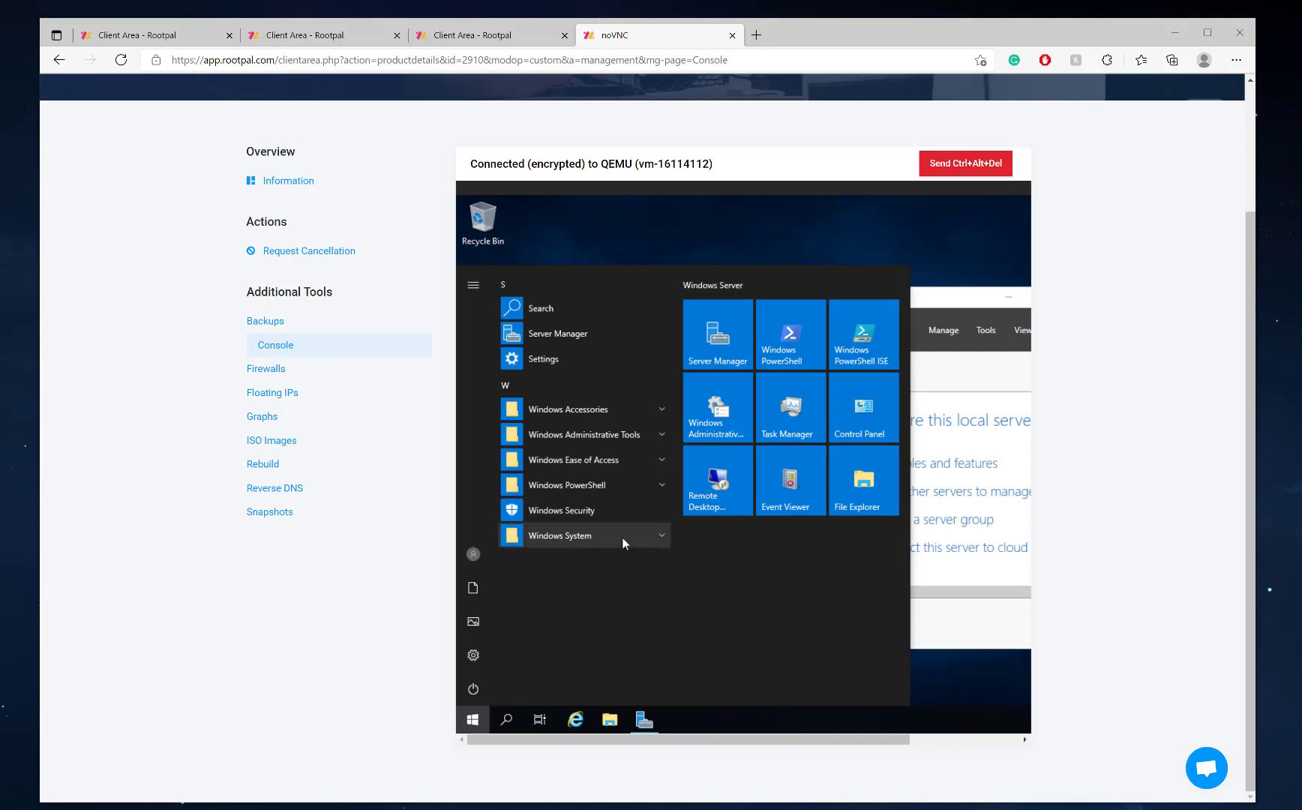
left_click(649, 438)
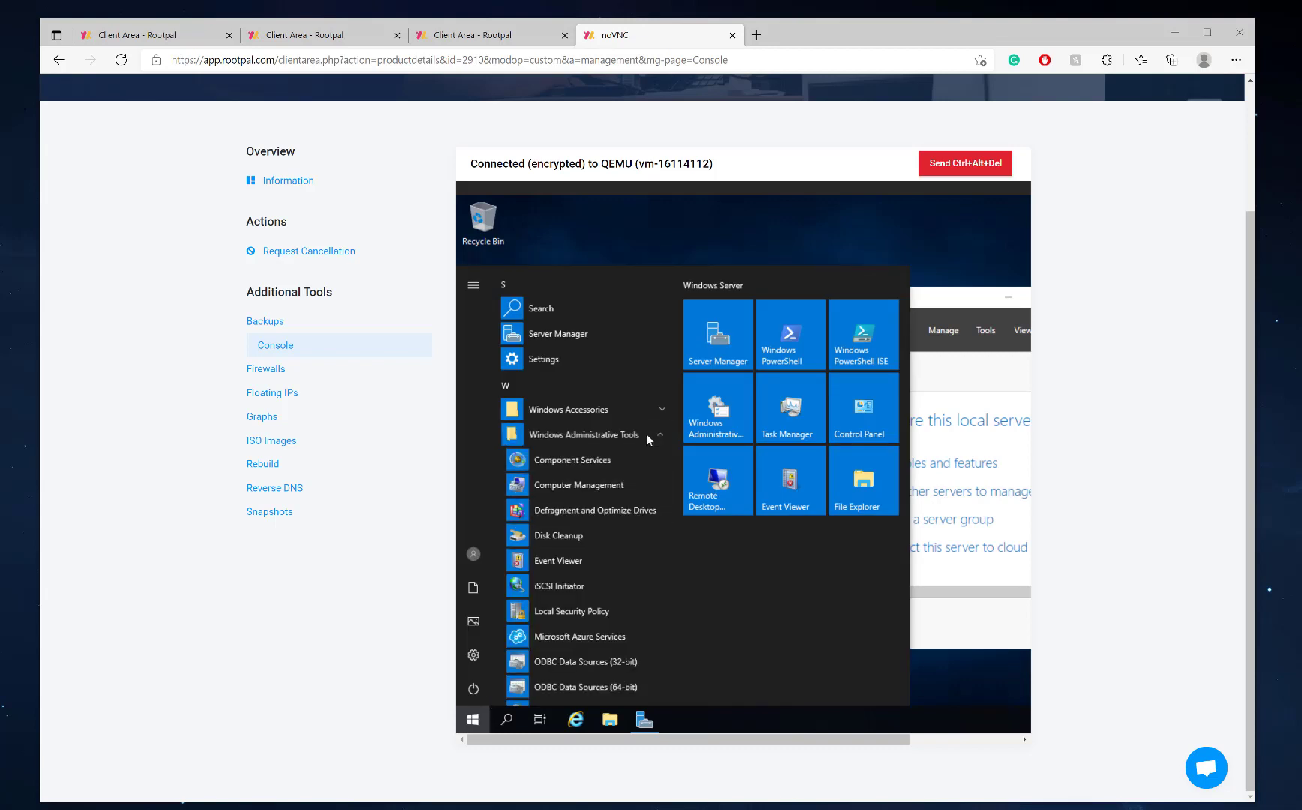
In Computer Management's Device Manager, update the Ethernet Controller driver by browsing the computer
left_click(622, 487)
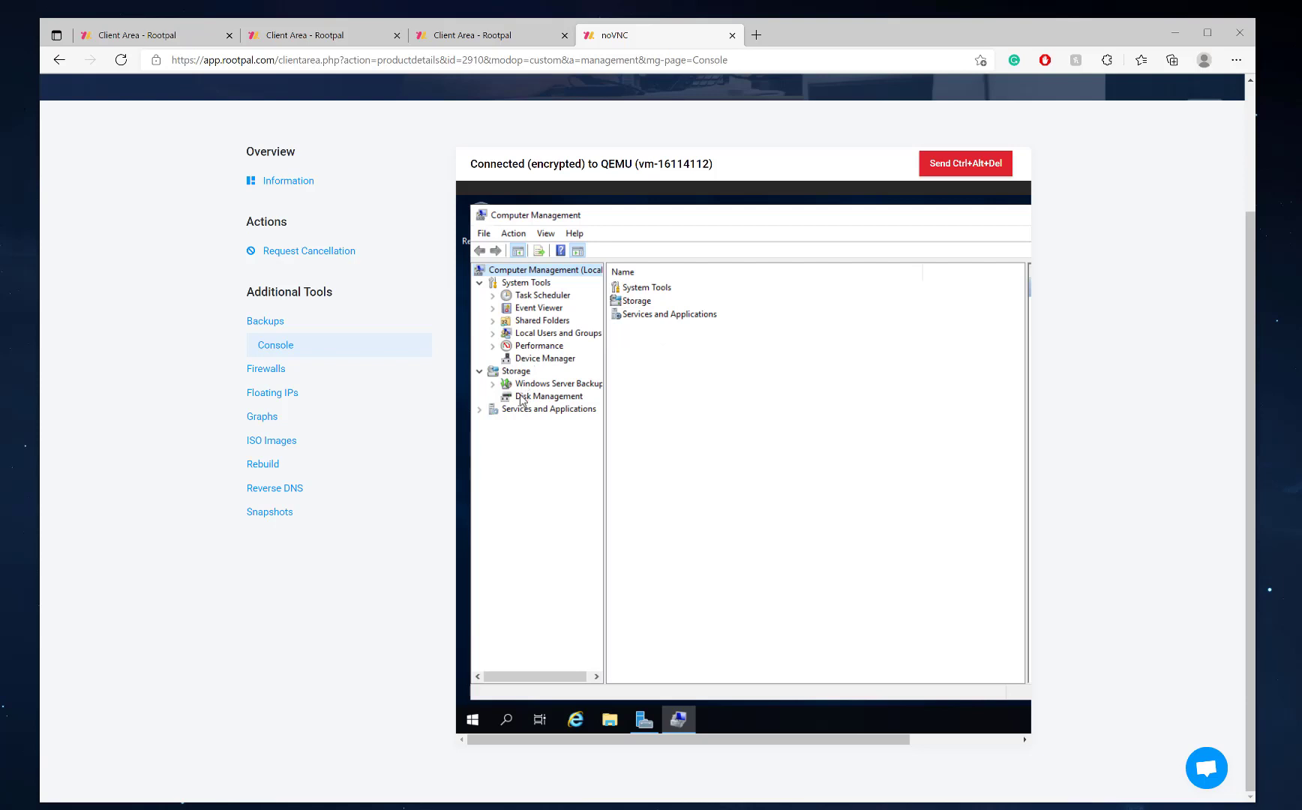
left_click(537, 360)
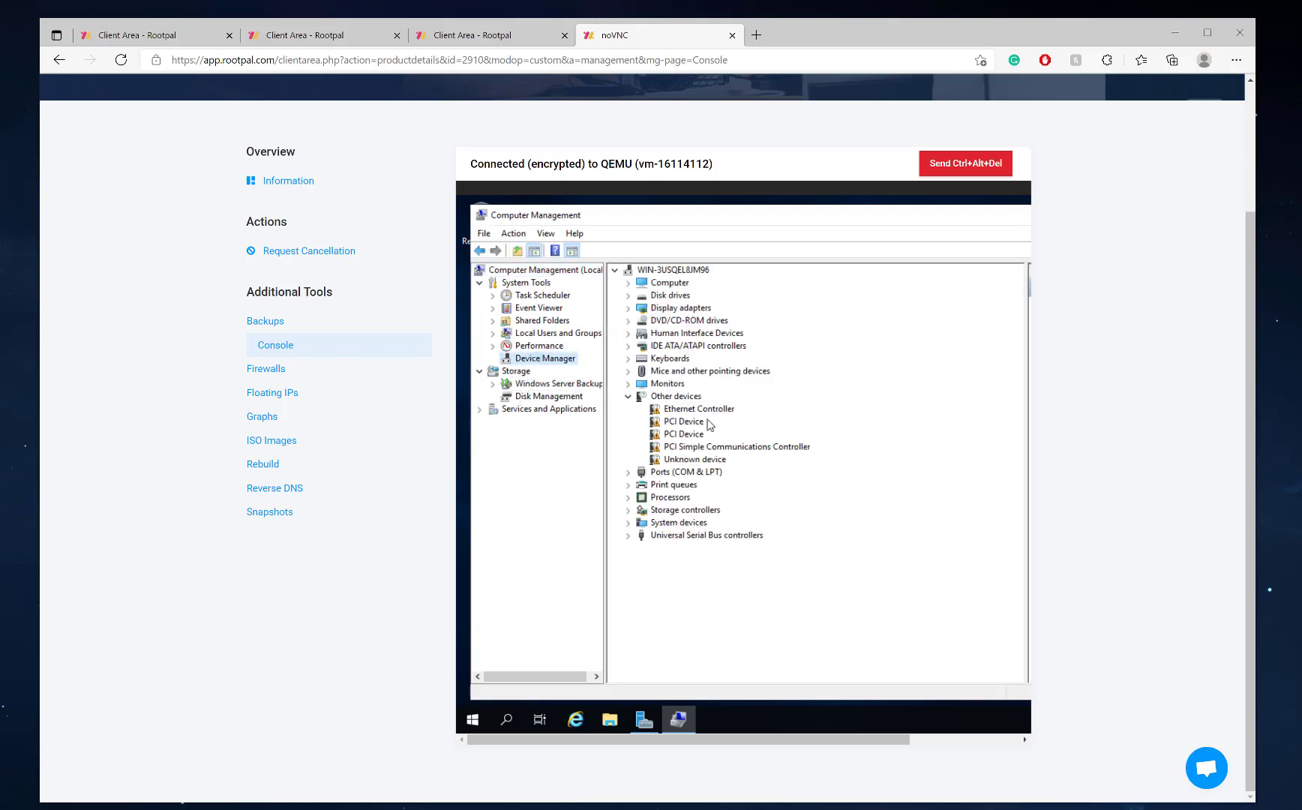
right_click(715, 413)
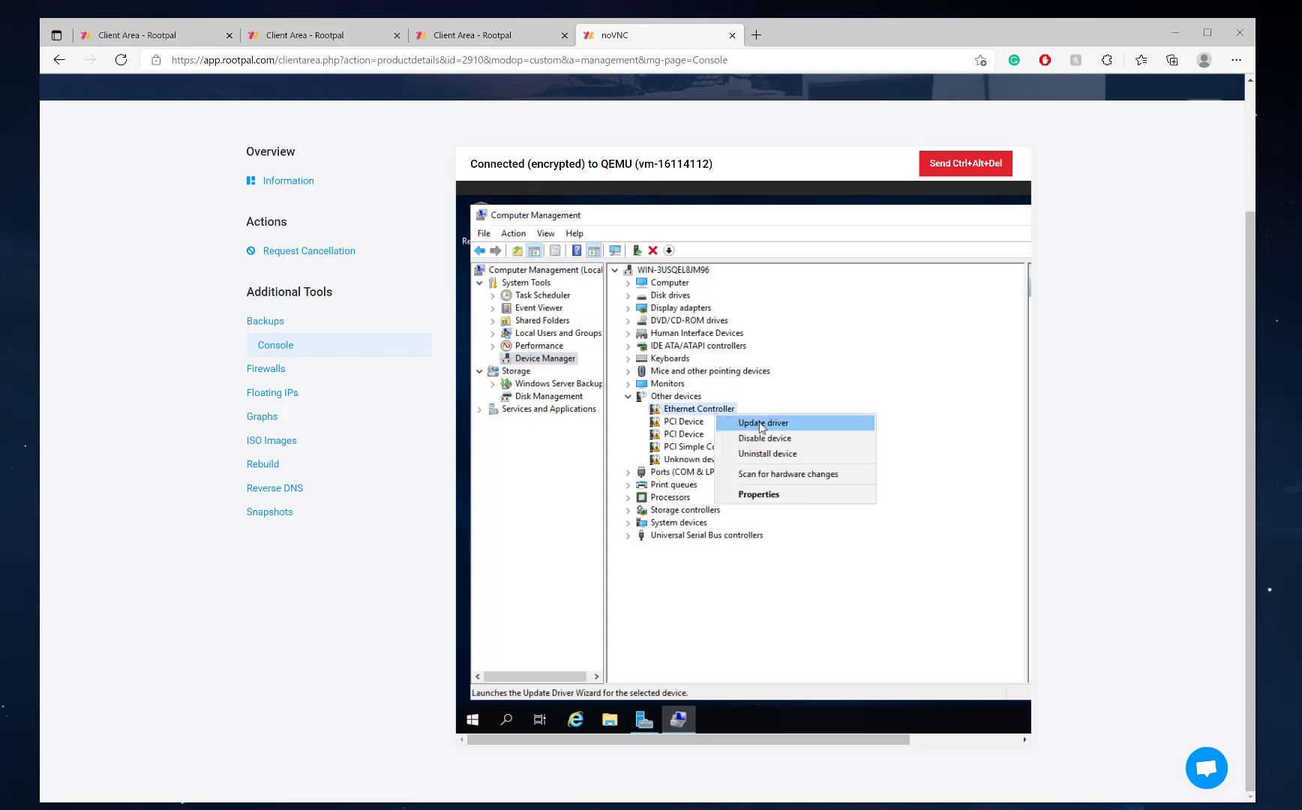
left_click(762, 423)
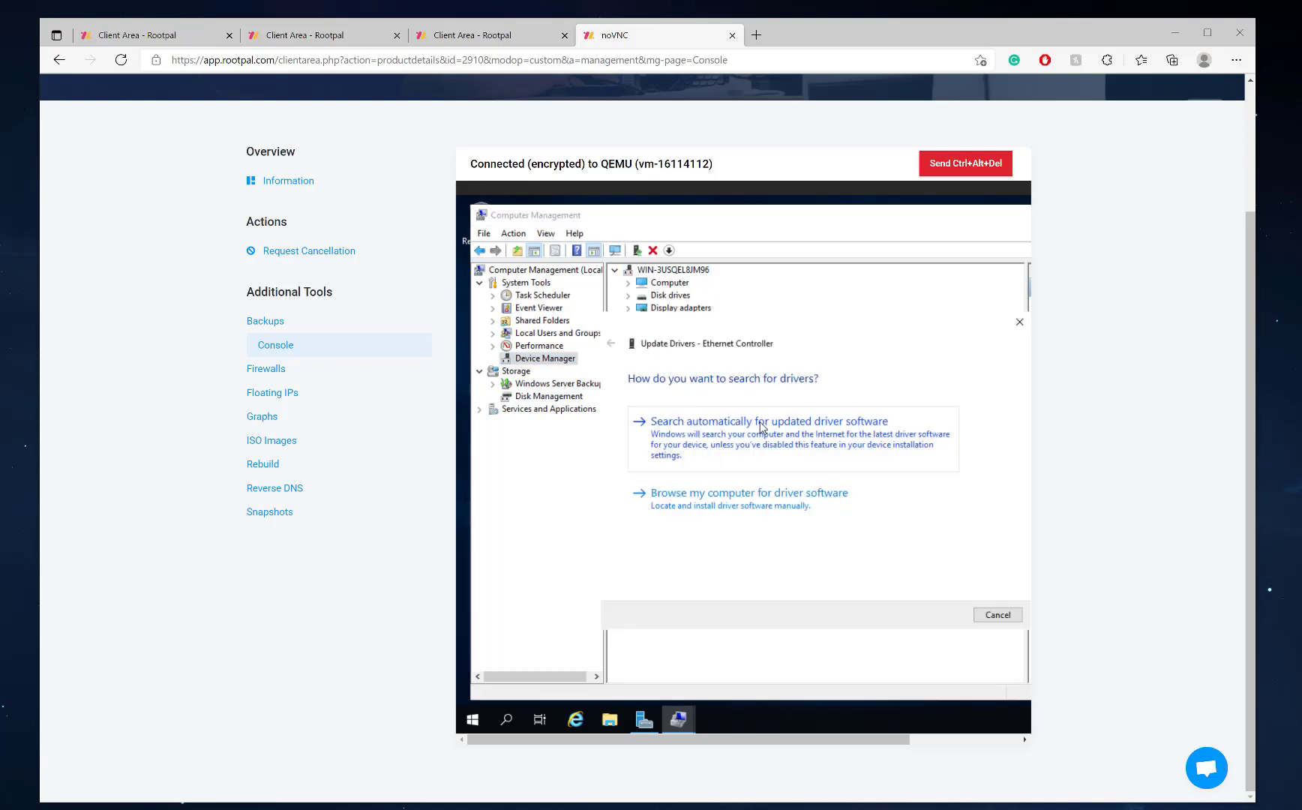
left_click(714, 512)
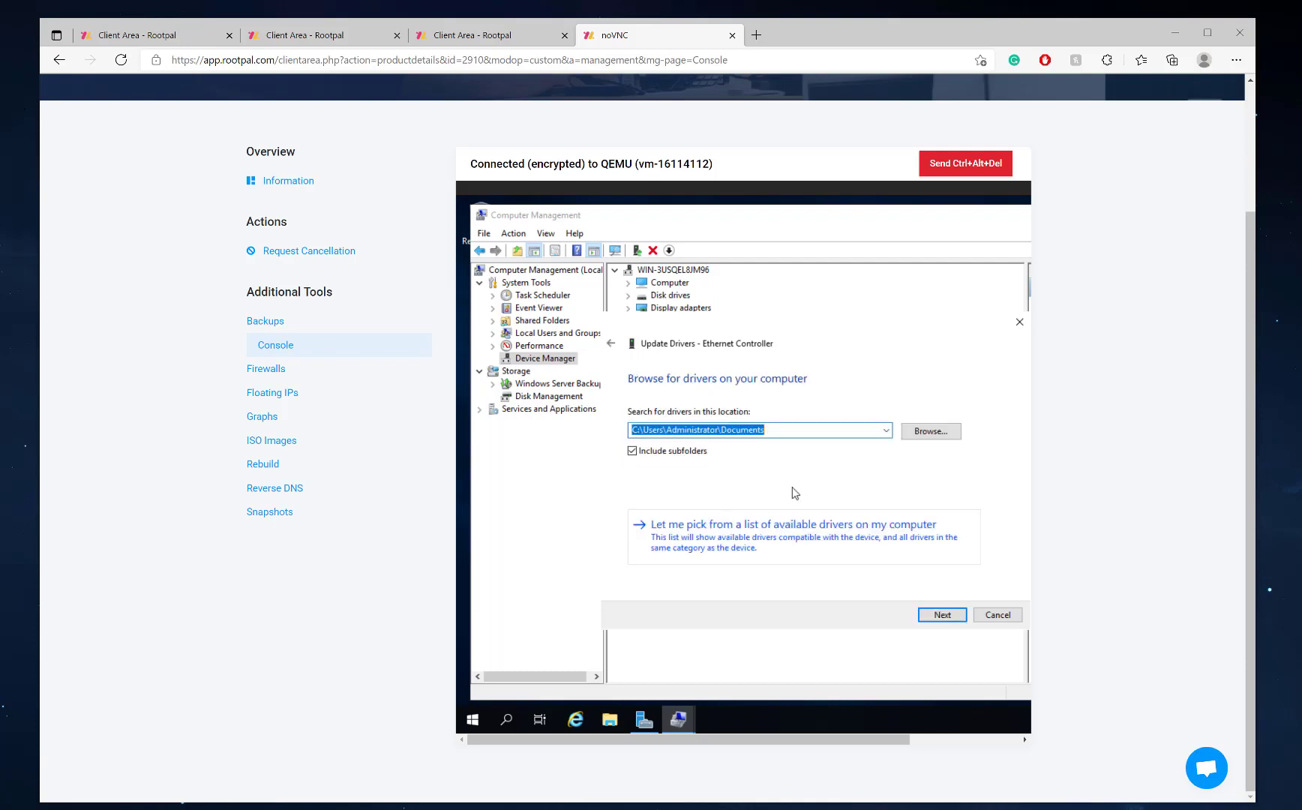
Open the driver folder picker, then cancel it without choosing a folder
left_click(949, 438)
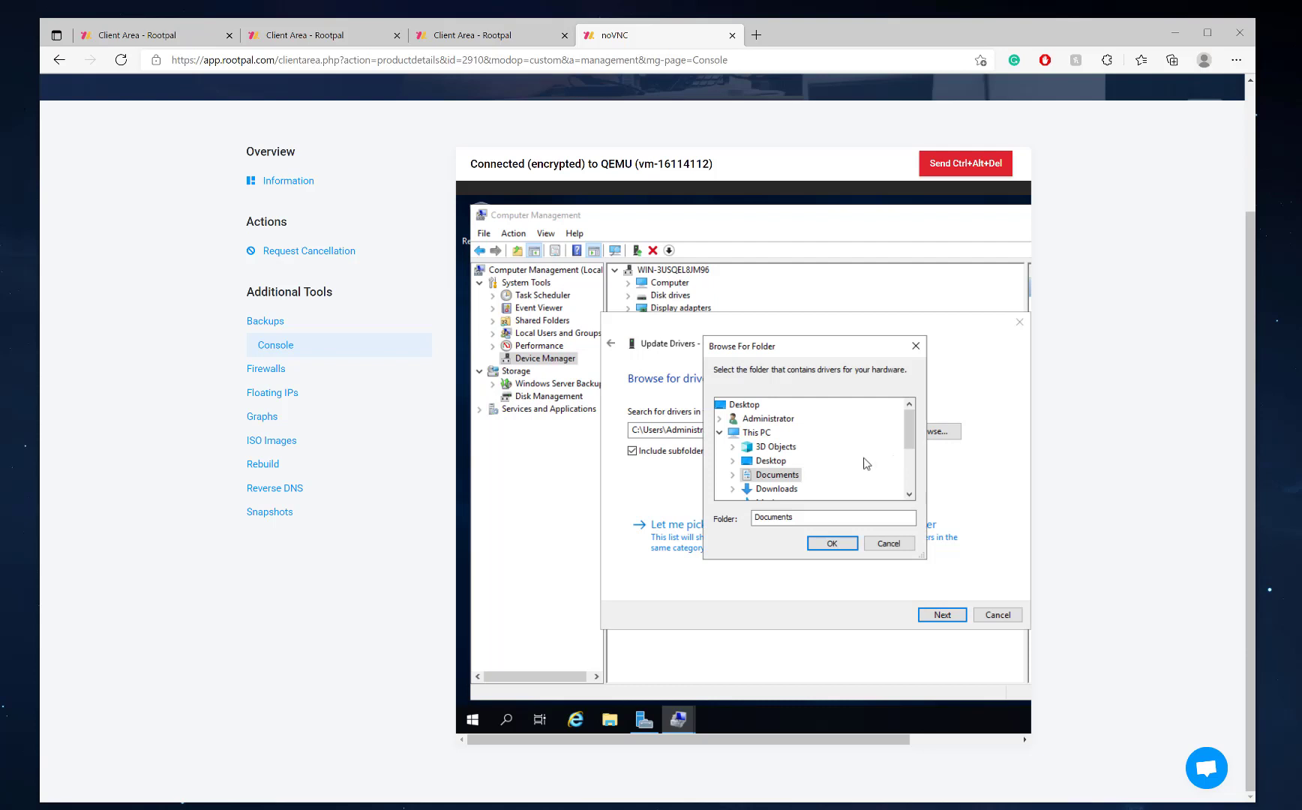
scroll(855, 461, "down", 2)
scroll(868, 480, "down", 1)
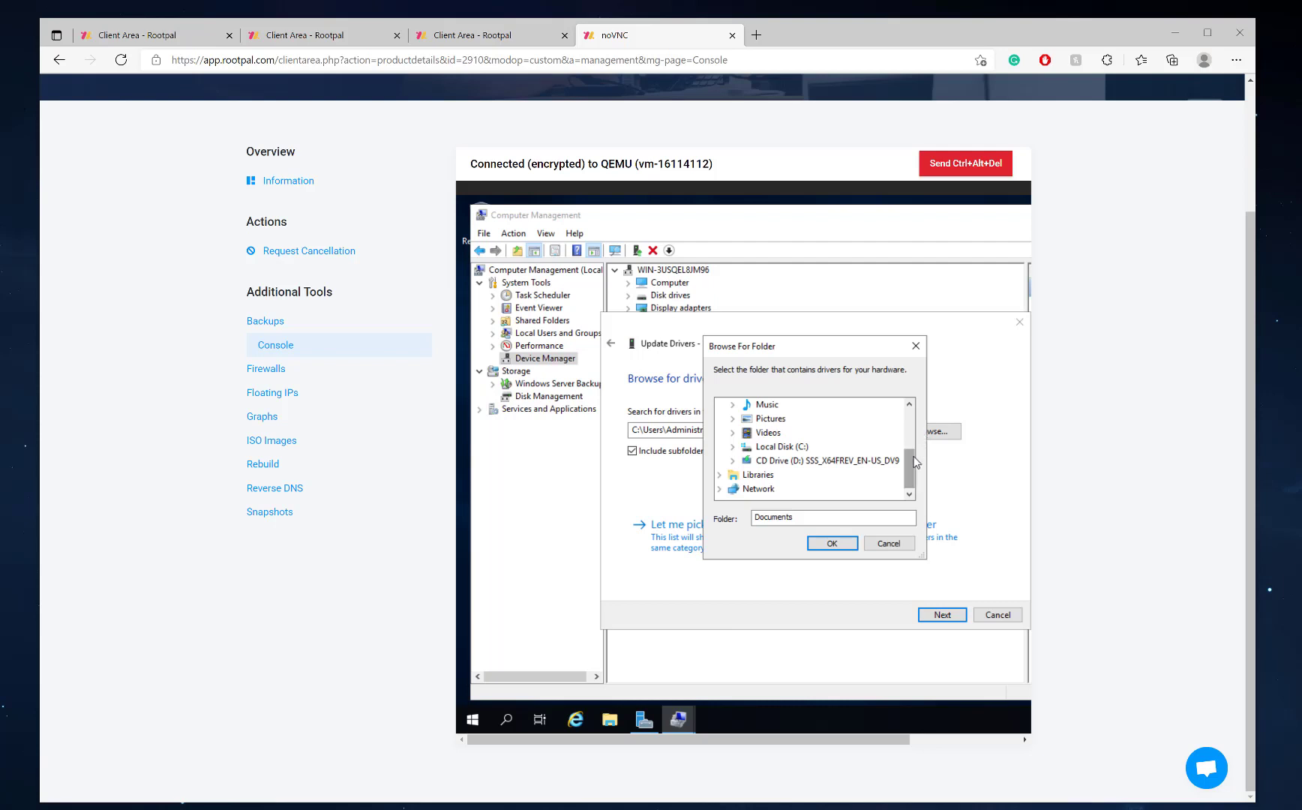
left_click_drag(916, 465, 916, 448)
left_click(882, 543)
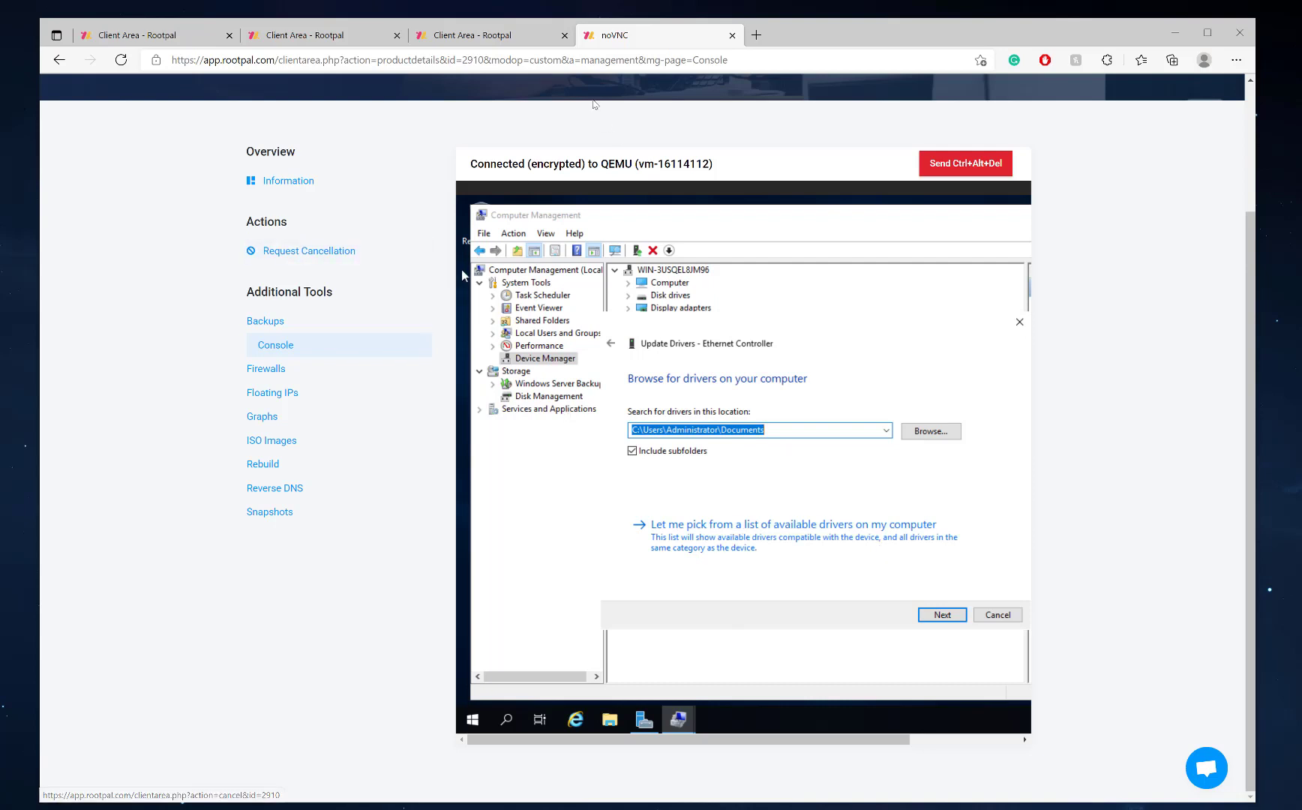
On the server's ISO Images page, search 'v' and mount virtio-win-0.1.196.iso, confirming
left_click(475, 38)
scroll(593, 517, "down", 8)
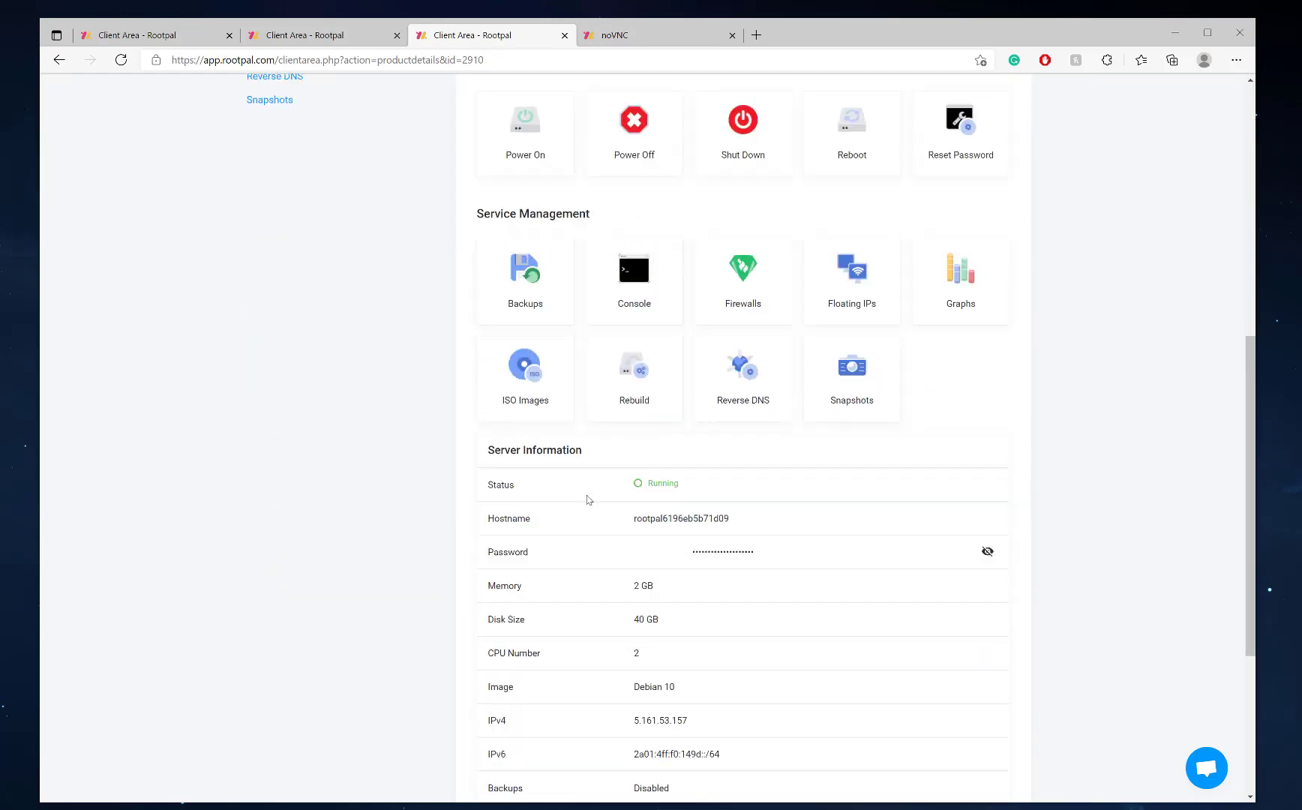
left_click(553, 321)
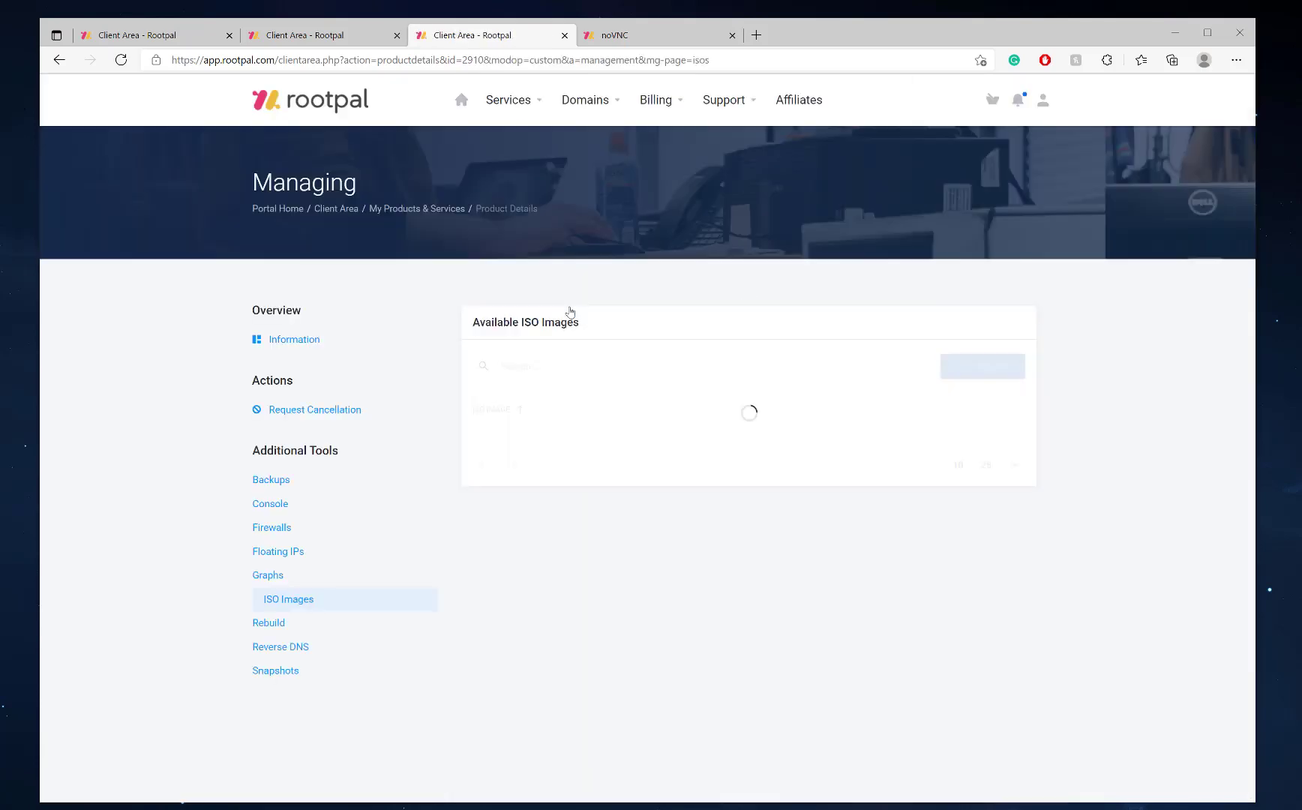
left_click(564, 369)
type("virt")
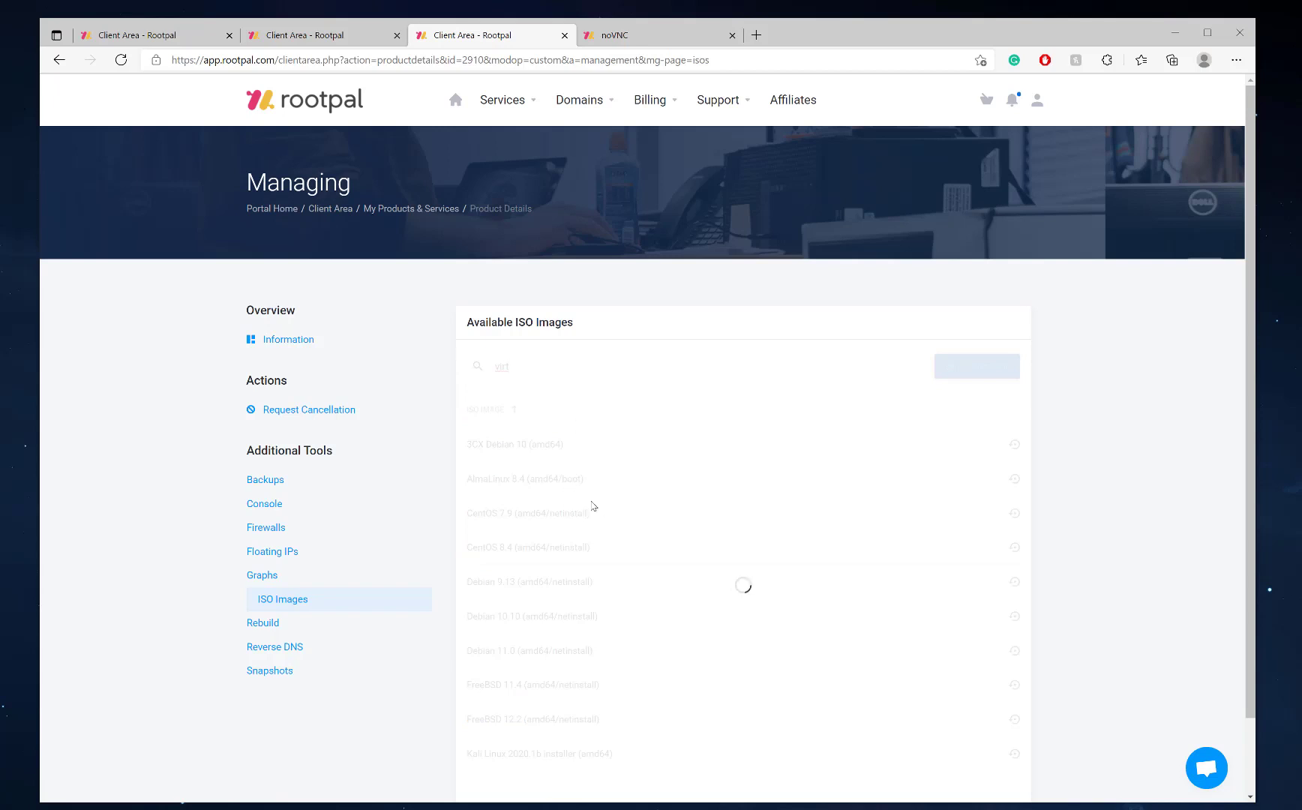
left_click(1019, 482)
left_click(484, 481)
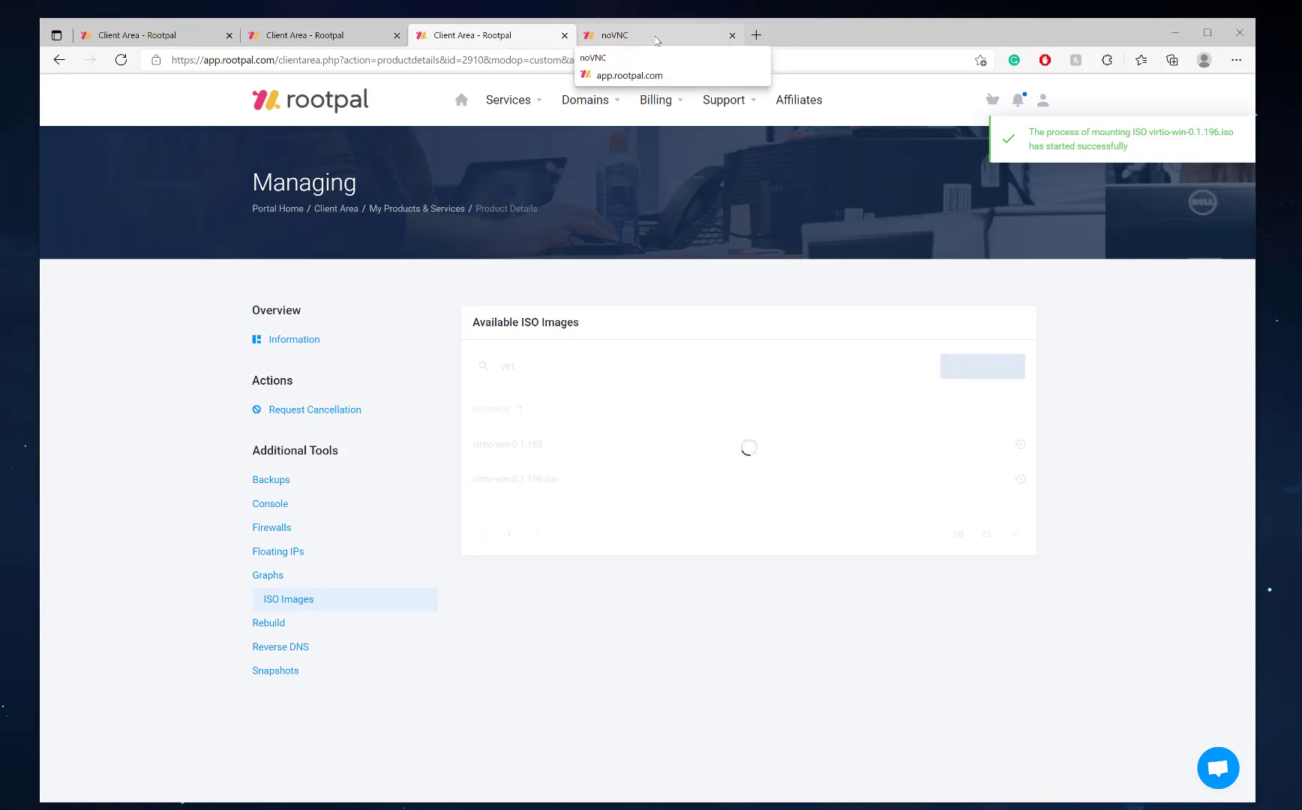
In the console's driver folder browser, expand CD Drive (D:) and open NetKVM
left_click(657, 37)
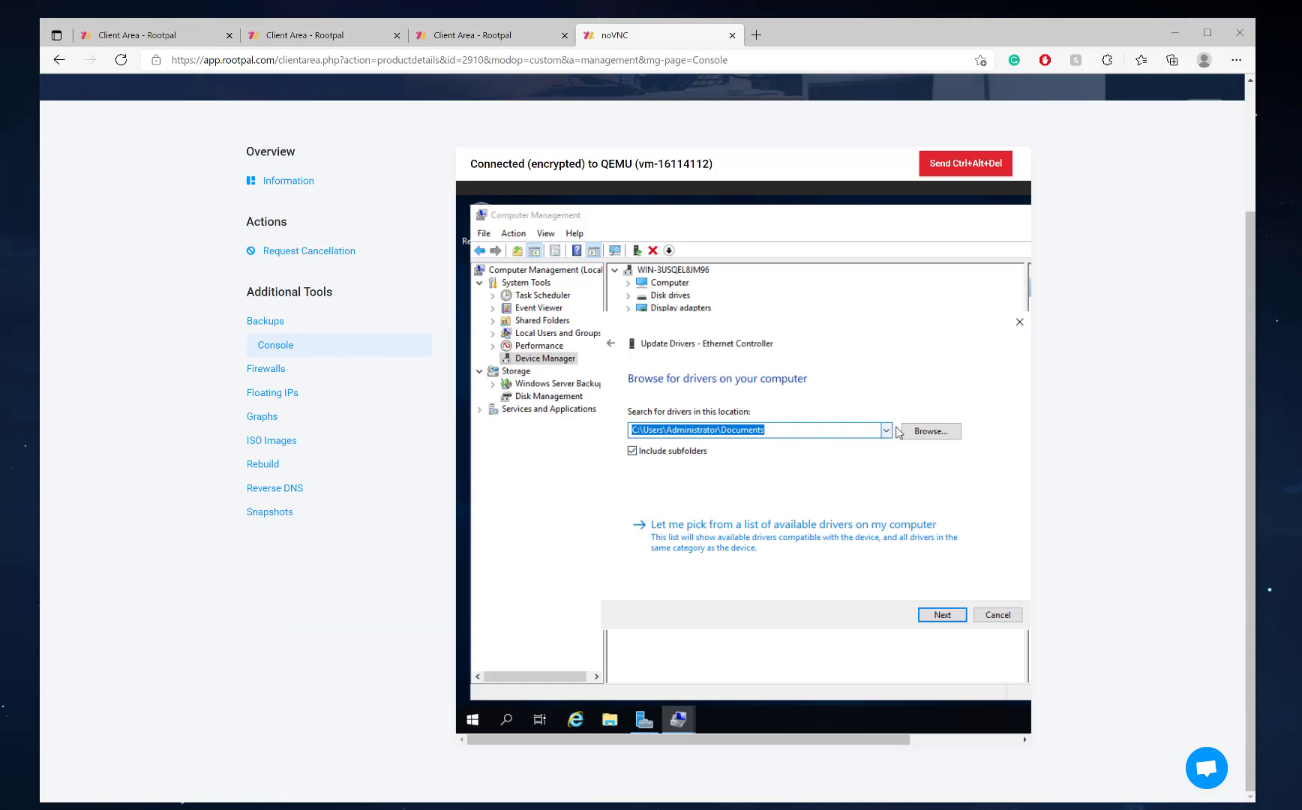
left_click(932, 431)
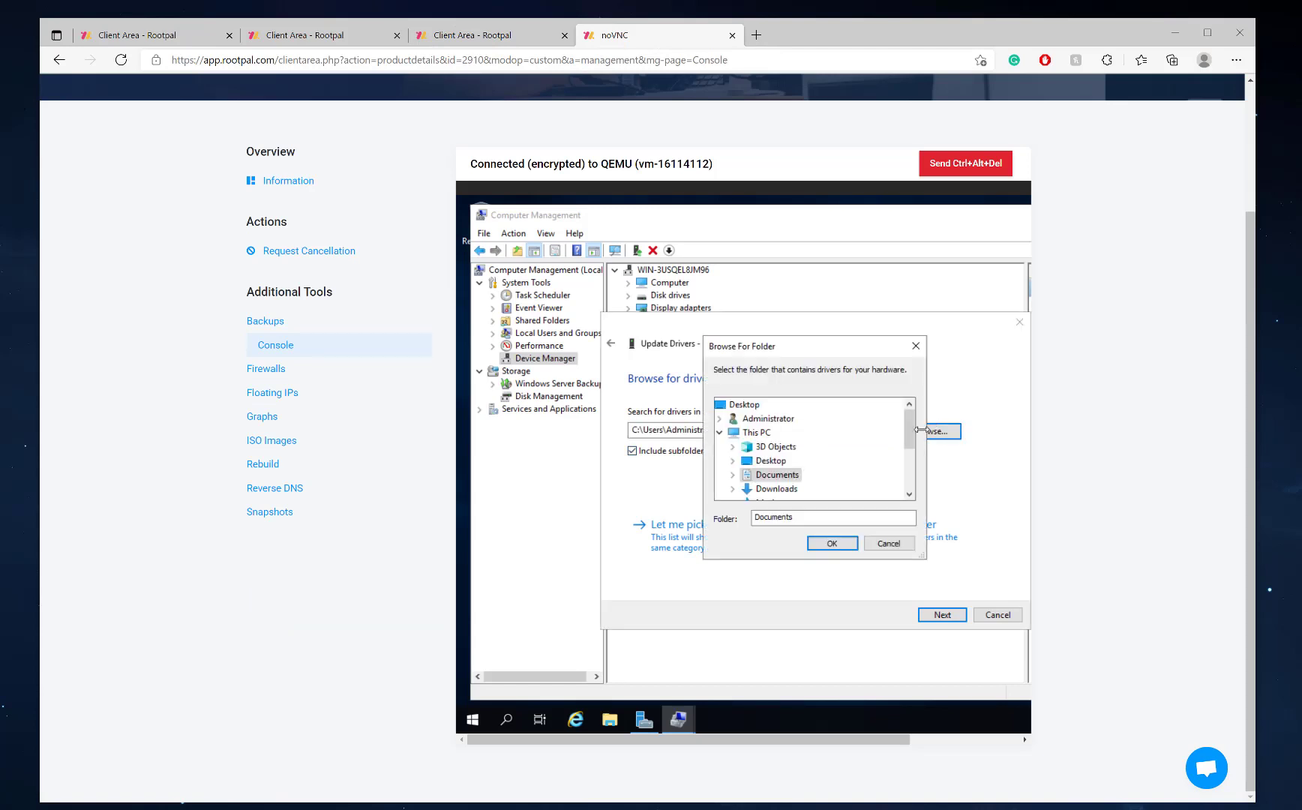
scroll(841, 449, "down", 2)
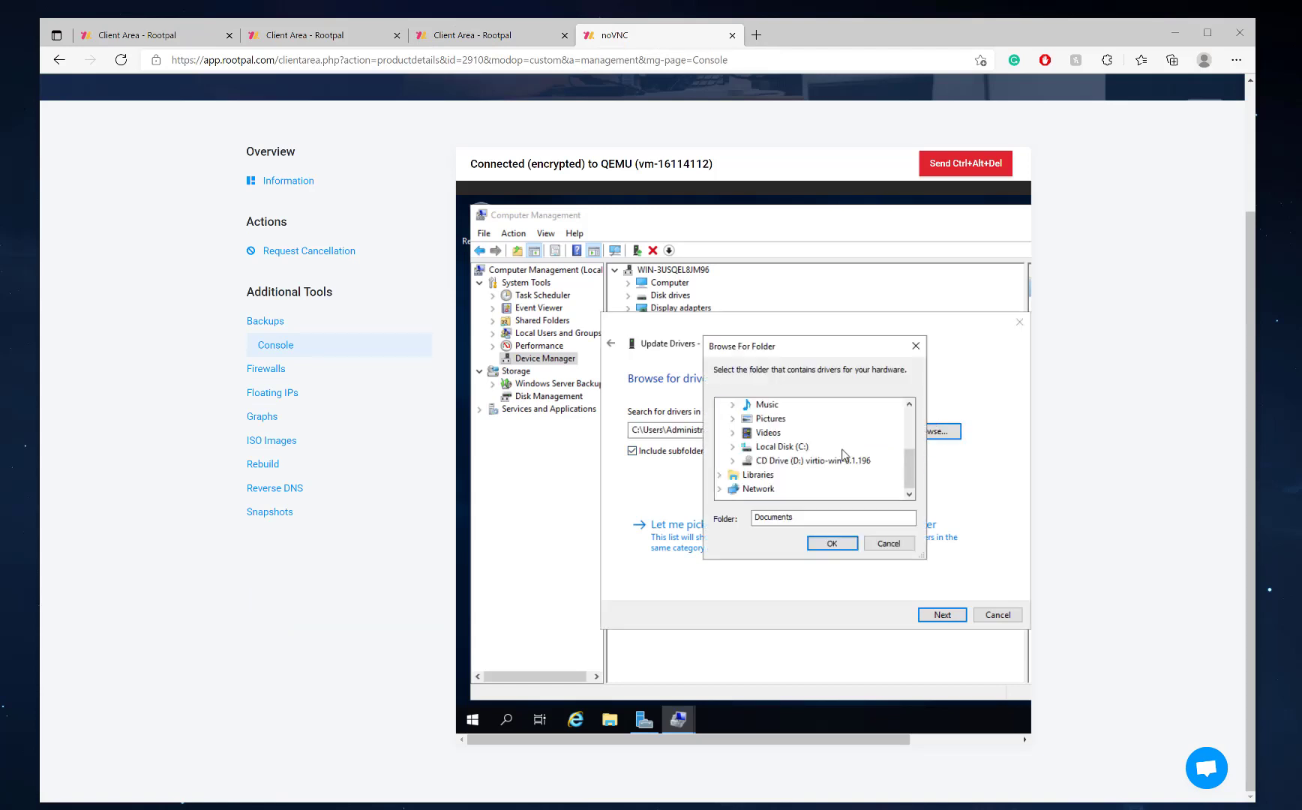
double_click(840, 449)
scroll(839, 459, "down", 1)
double_click(829, 462)
scroll(829, 463, "down", 1)
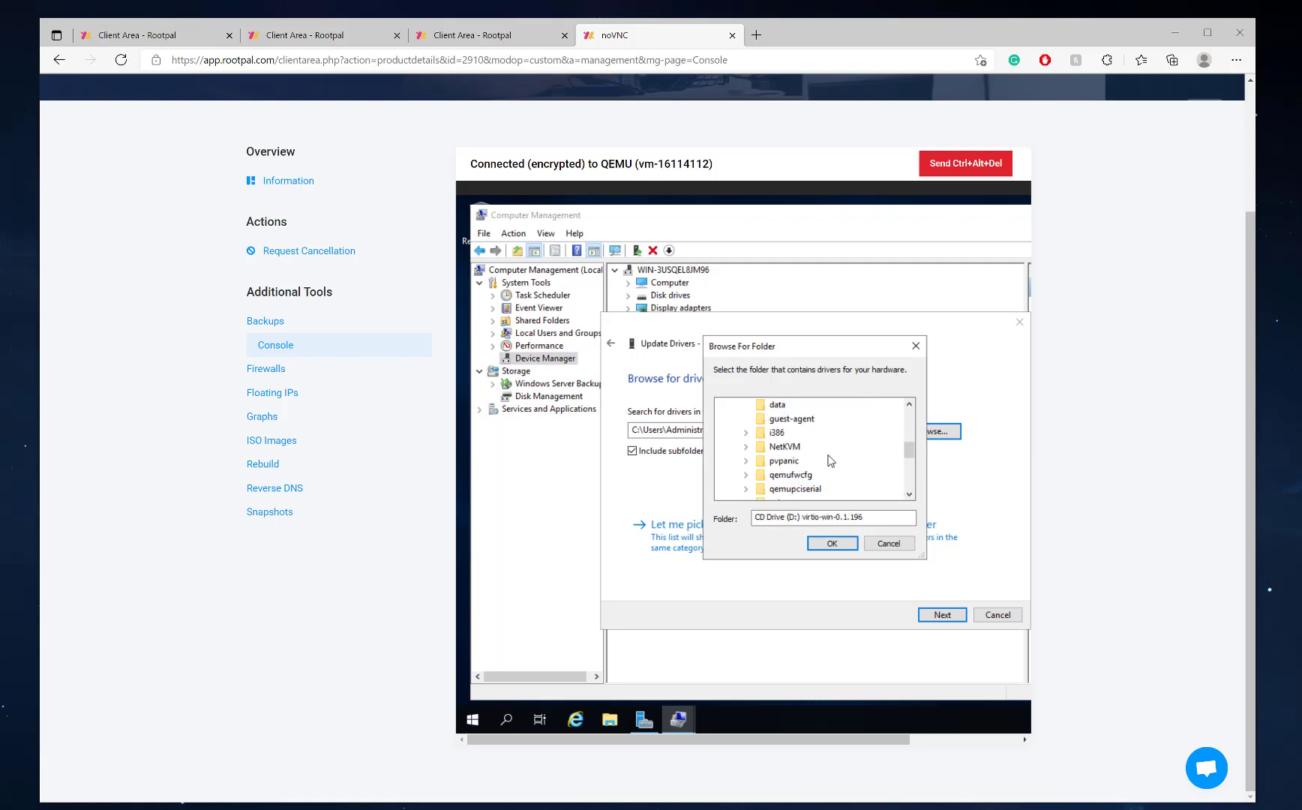
double_click(782, 448)
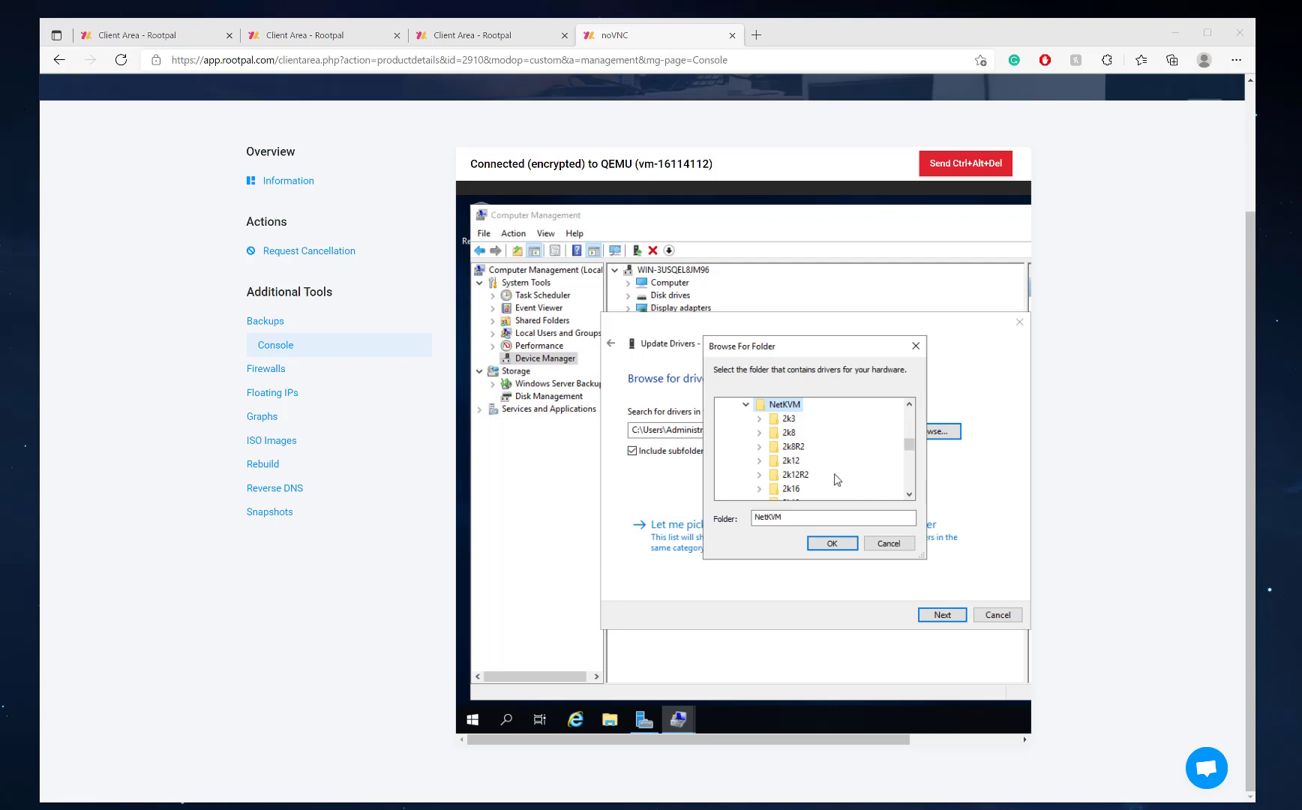
Select D:\NetKVM\2k19\amd64 as the driver location and search it for drivers
left_click(910, 494)
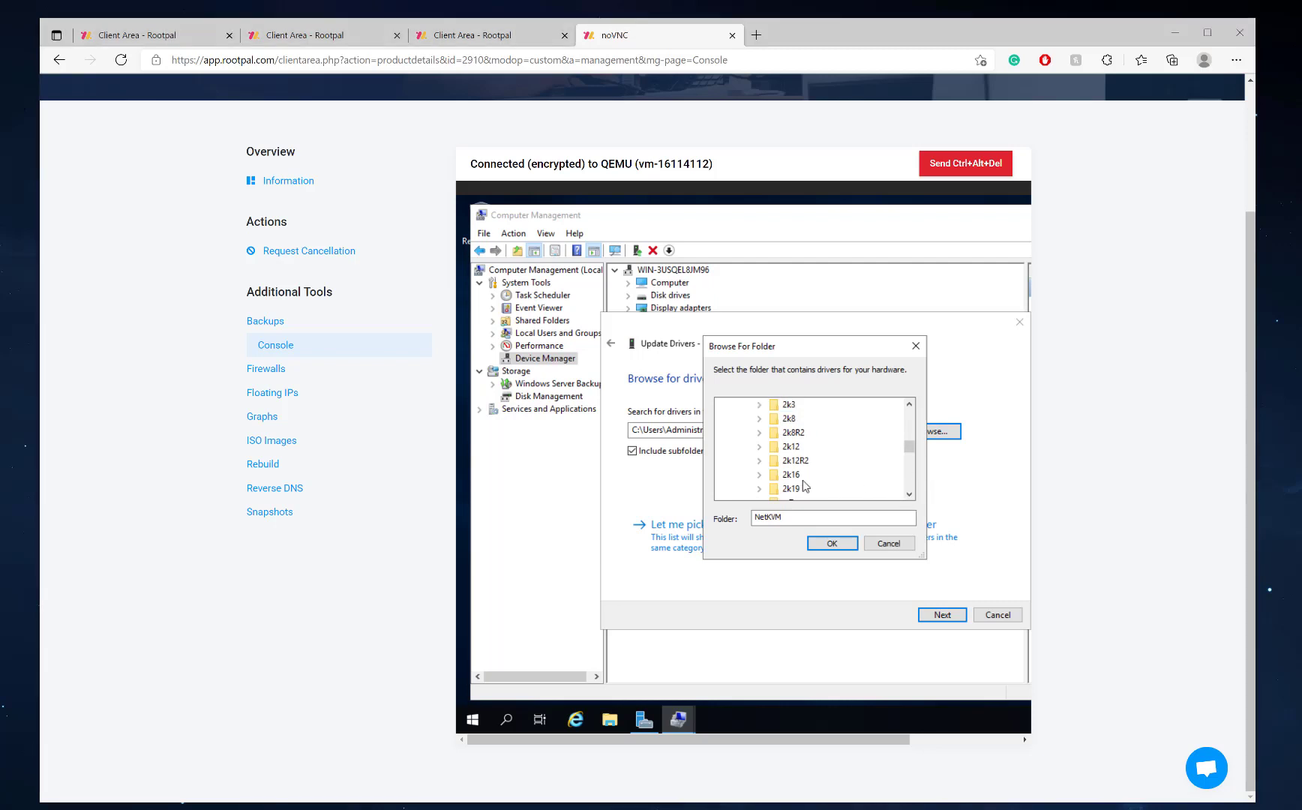
left_click(790, 489)
scroll(827, 461, "down", 1)
left_click(825, 461)
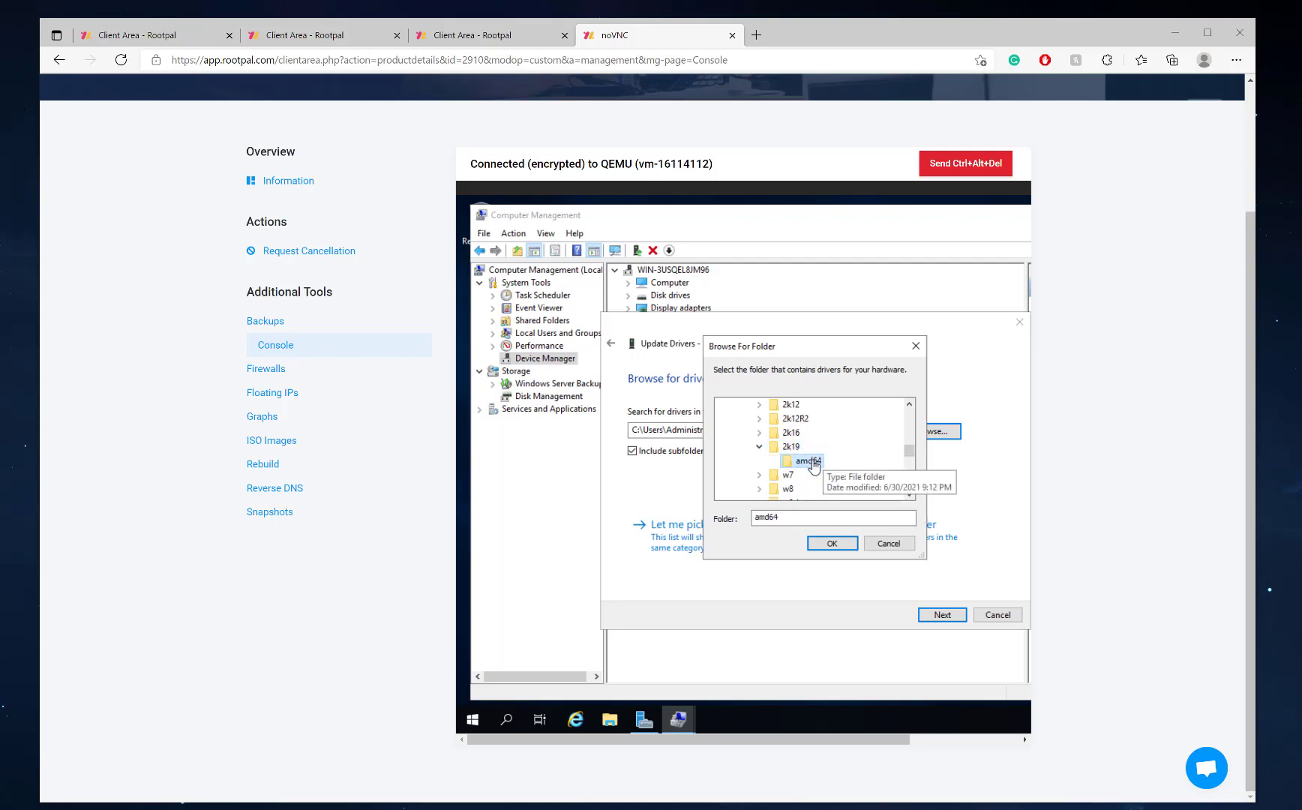
left_click(832, 543)
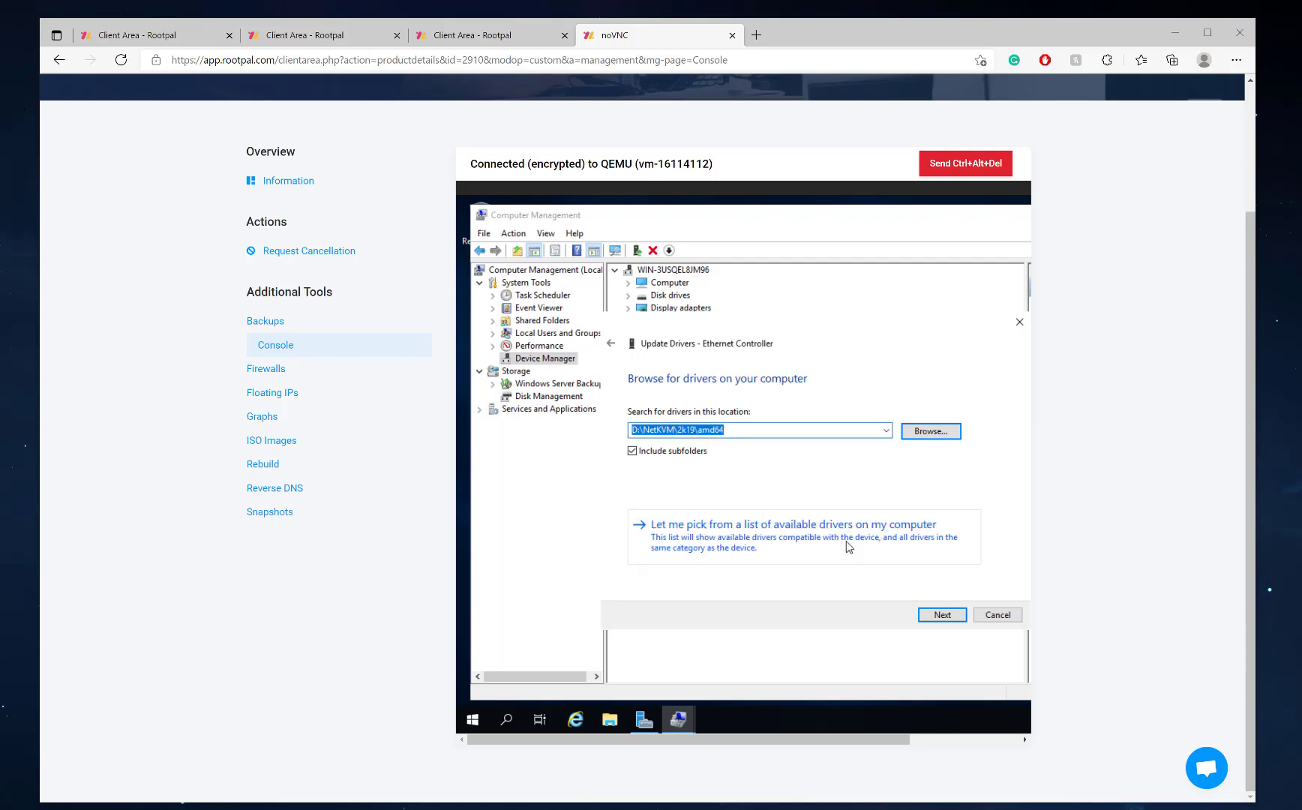
left_click(939, 618)
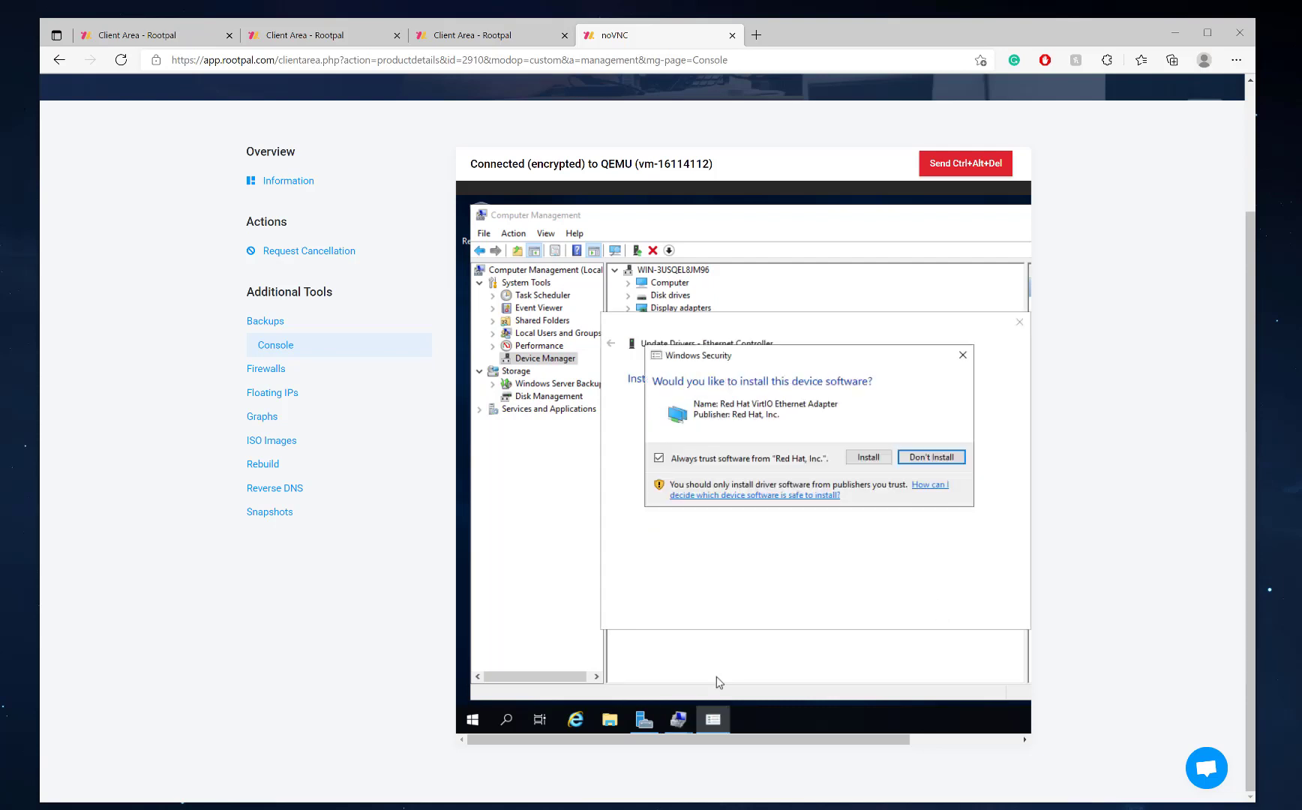
Approve the Red Hat VirtIO Ethernet driver install, allow network discovery, and go back to ISO Images
left_click(883, 455)
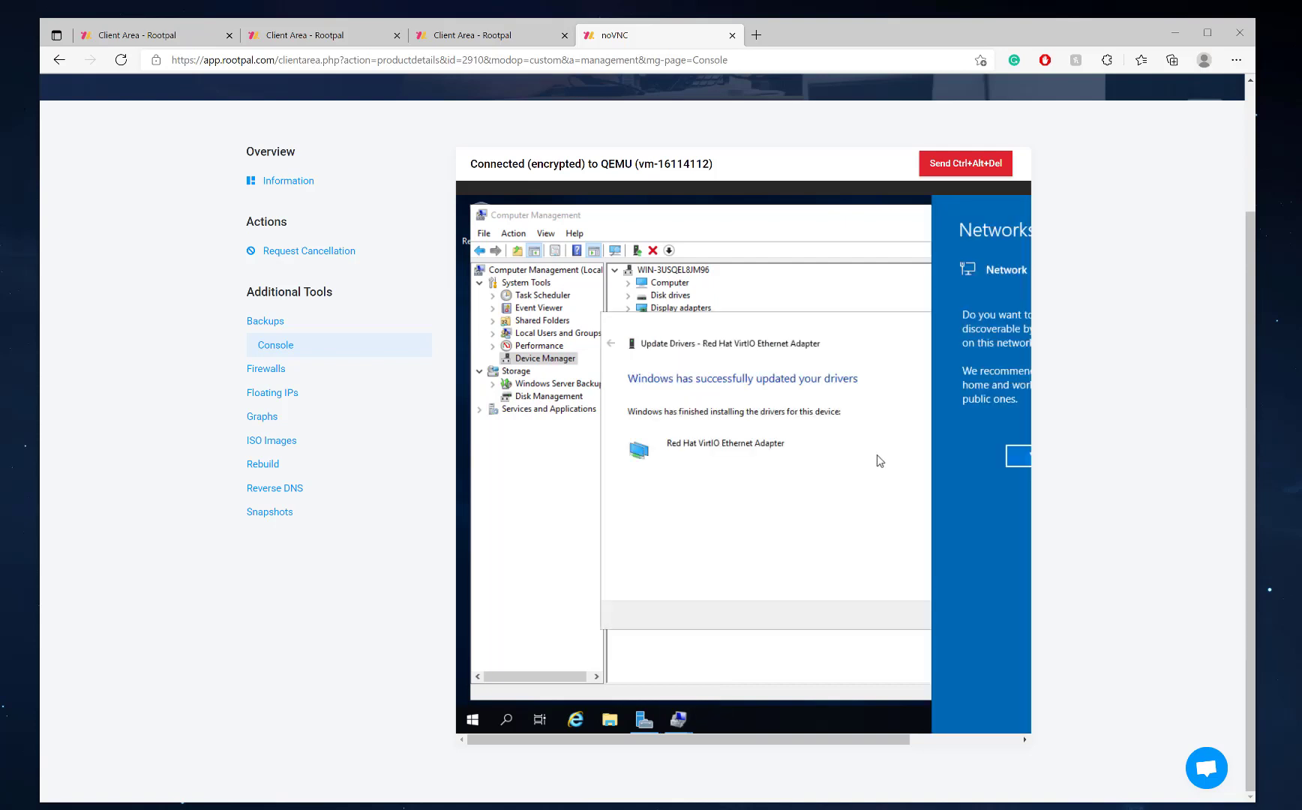
left_click_drag(735, 739, 846, 740)
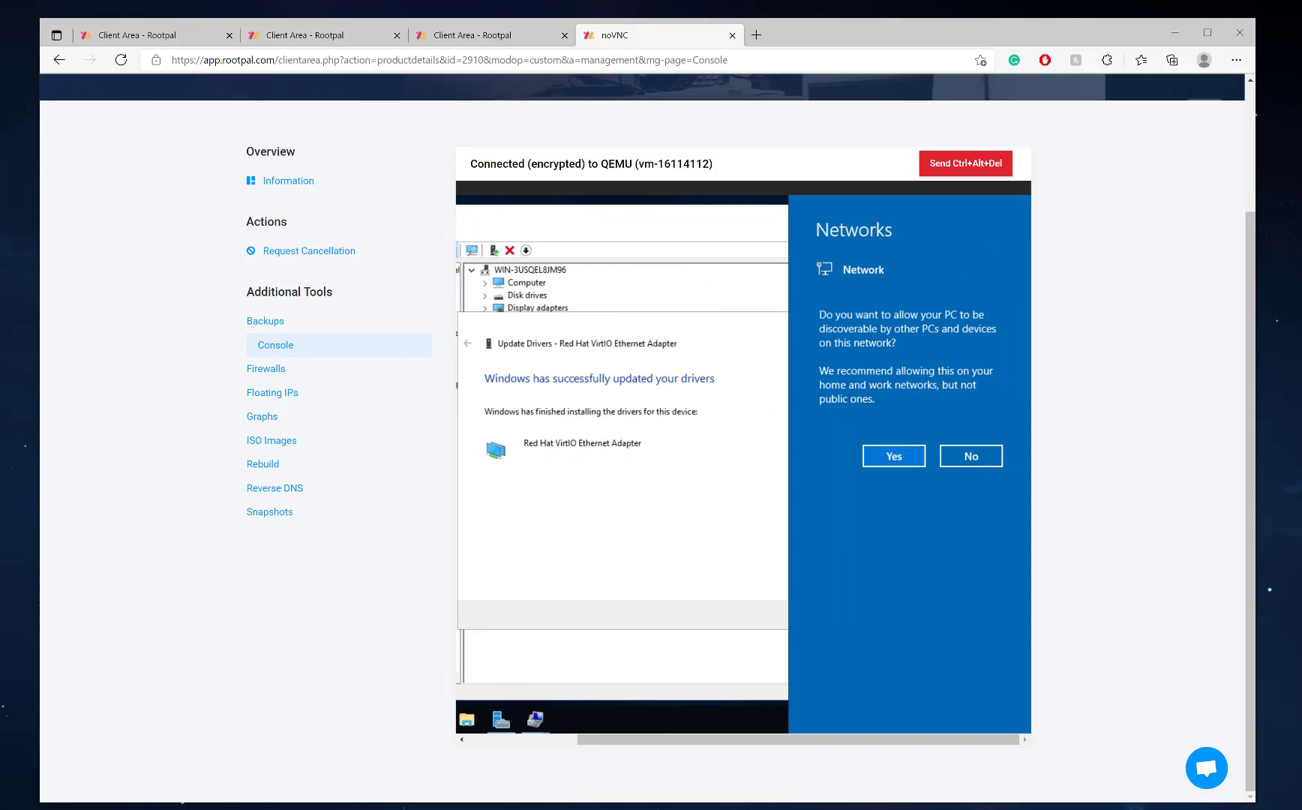
left_click(886, 454)
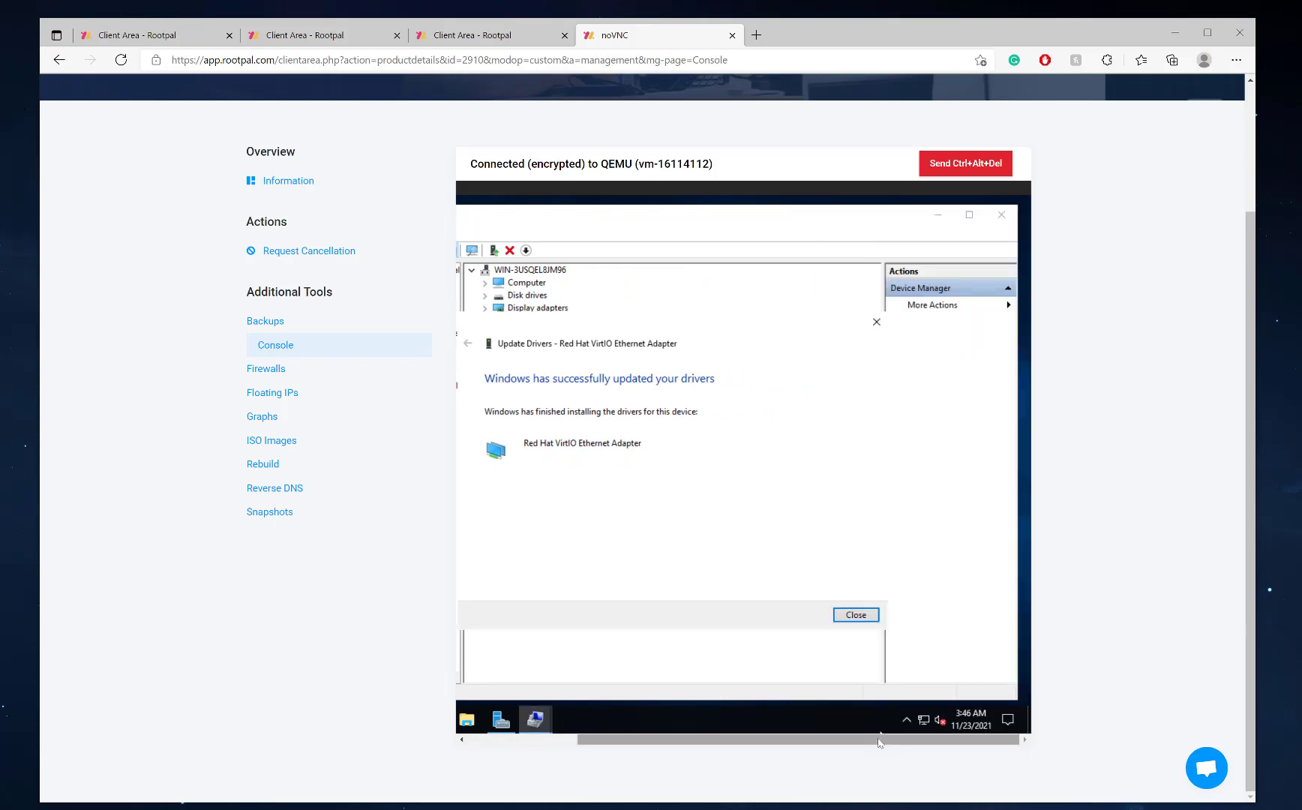
left_click_drag(880, 743, 769, 742)
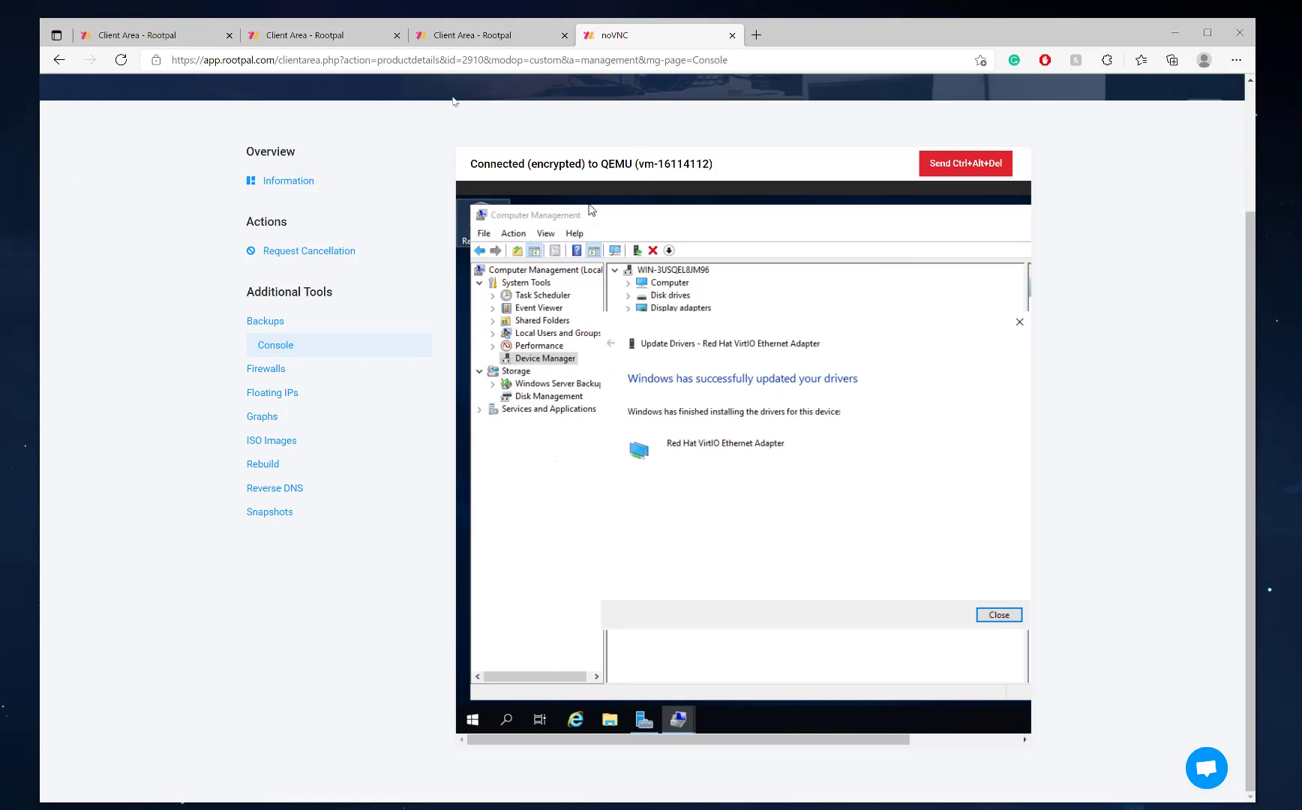
key("ctrl+shift+Tab")
Copy the server's IPv4 address 5.161.53.157 from its Information page
left_click(297, 341)
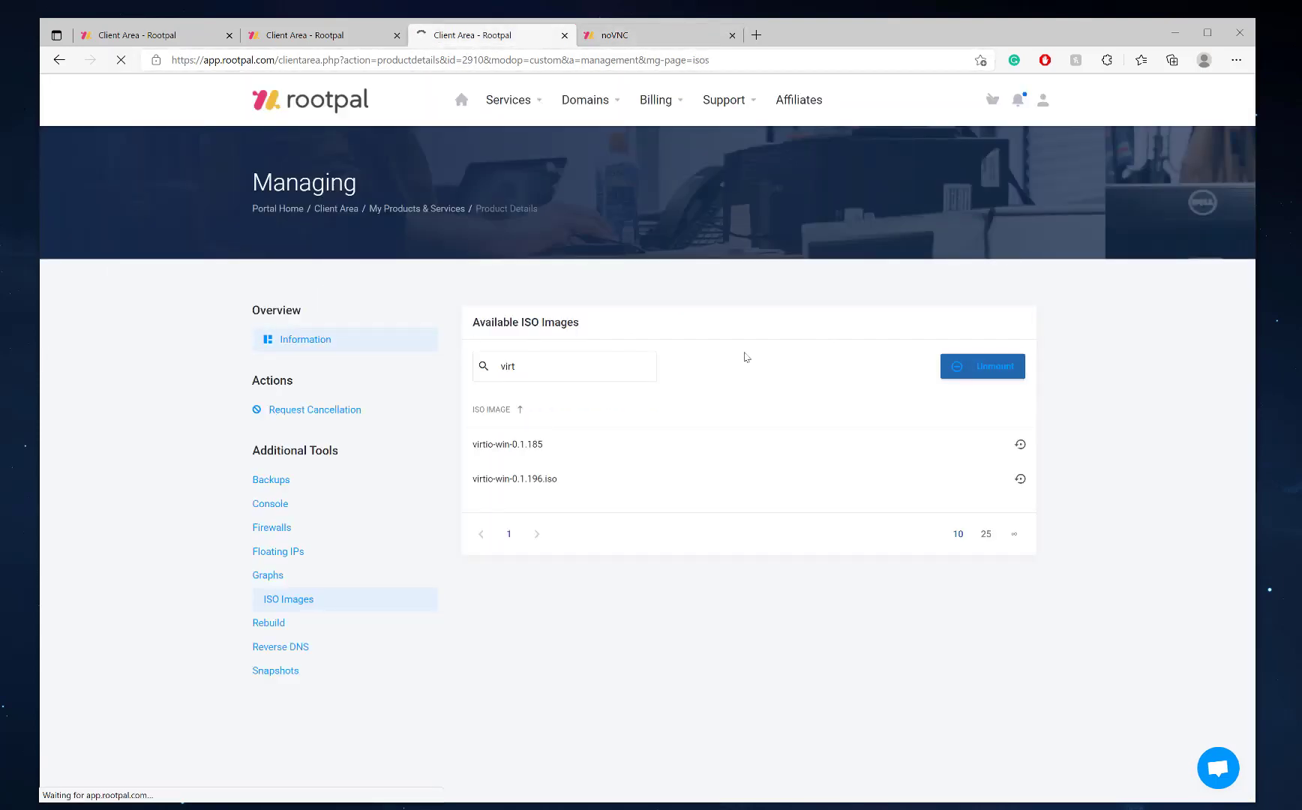
scroll(648, 532, "down", 8)
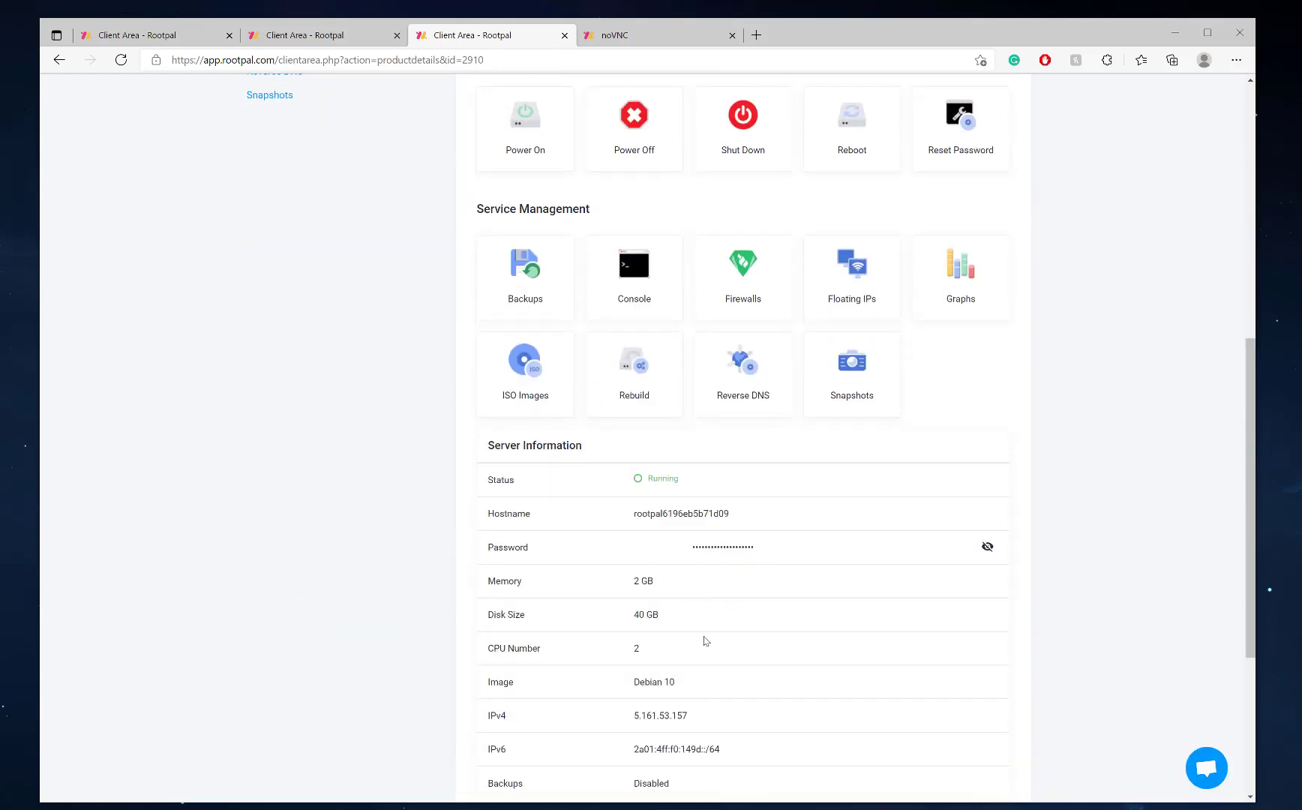
scroll(701, 639, "down", 3)
left_click_drag(689, 497, 627, 497)
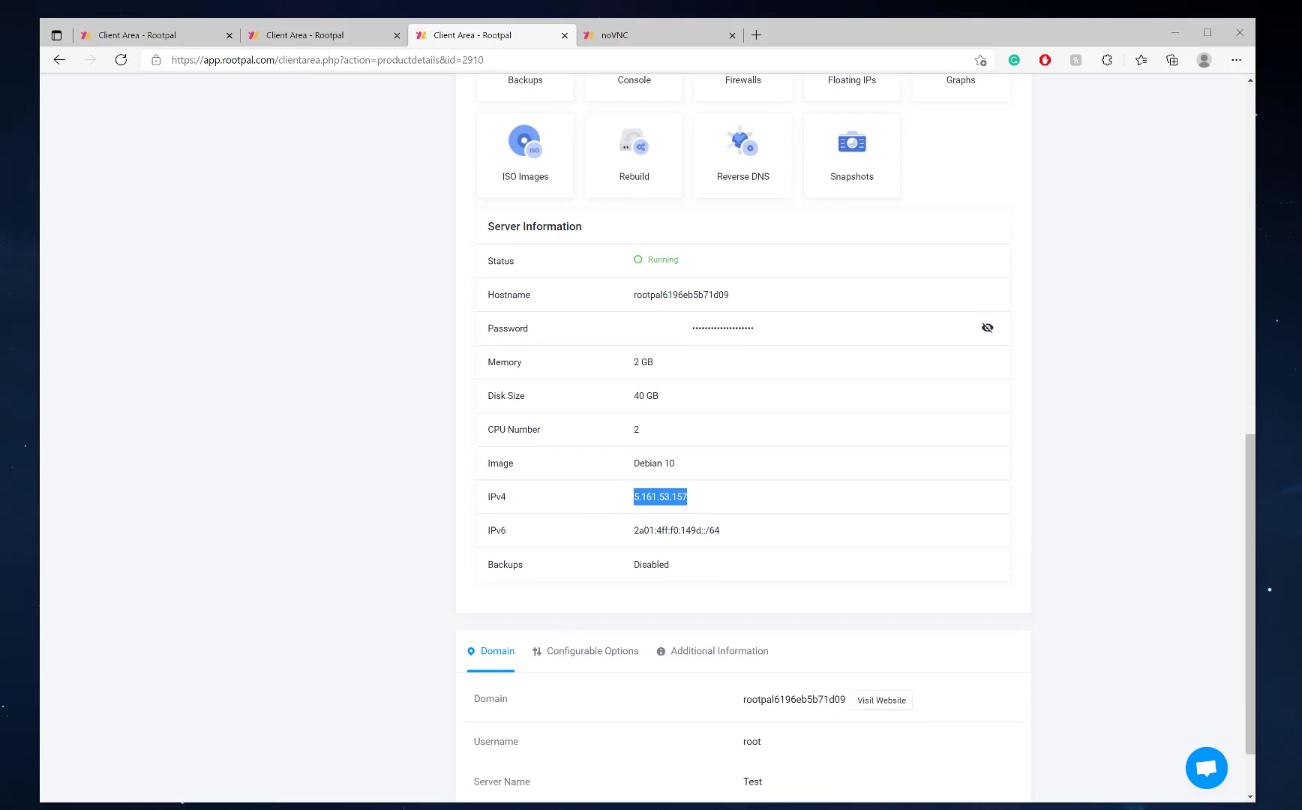
Attempt a Remote Desktop connection to 5.161.53.157, cancel it, and return to the noVNC console
key("alt+Tab")
left_click_drag(523, 300, 707, 282)
left_click(767, 440)
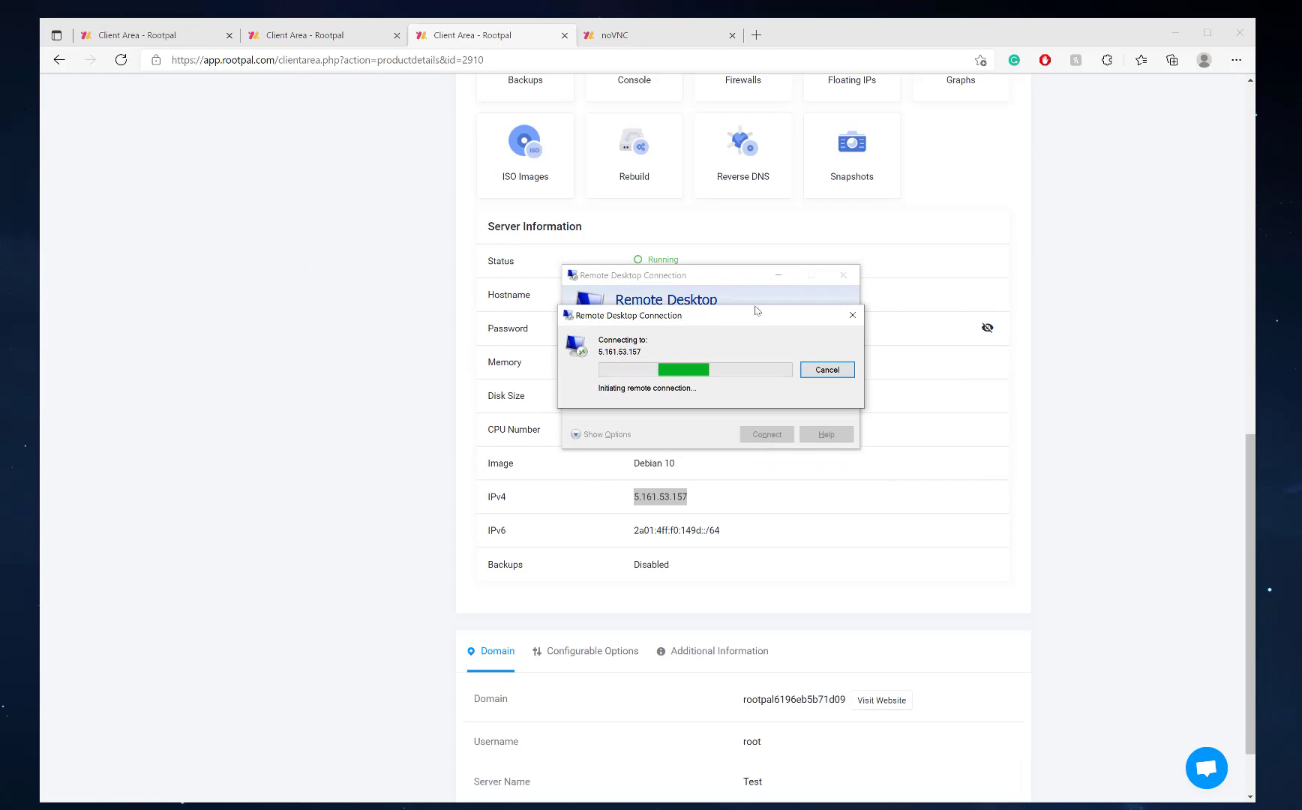
left_click(852, 321)
left_click_drag(746, 276, 217, 264)
left_click(645, 35)
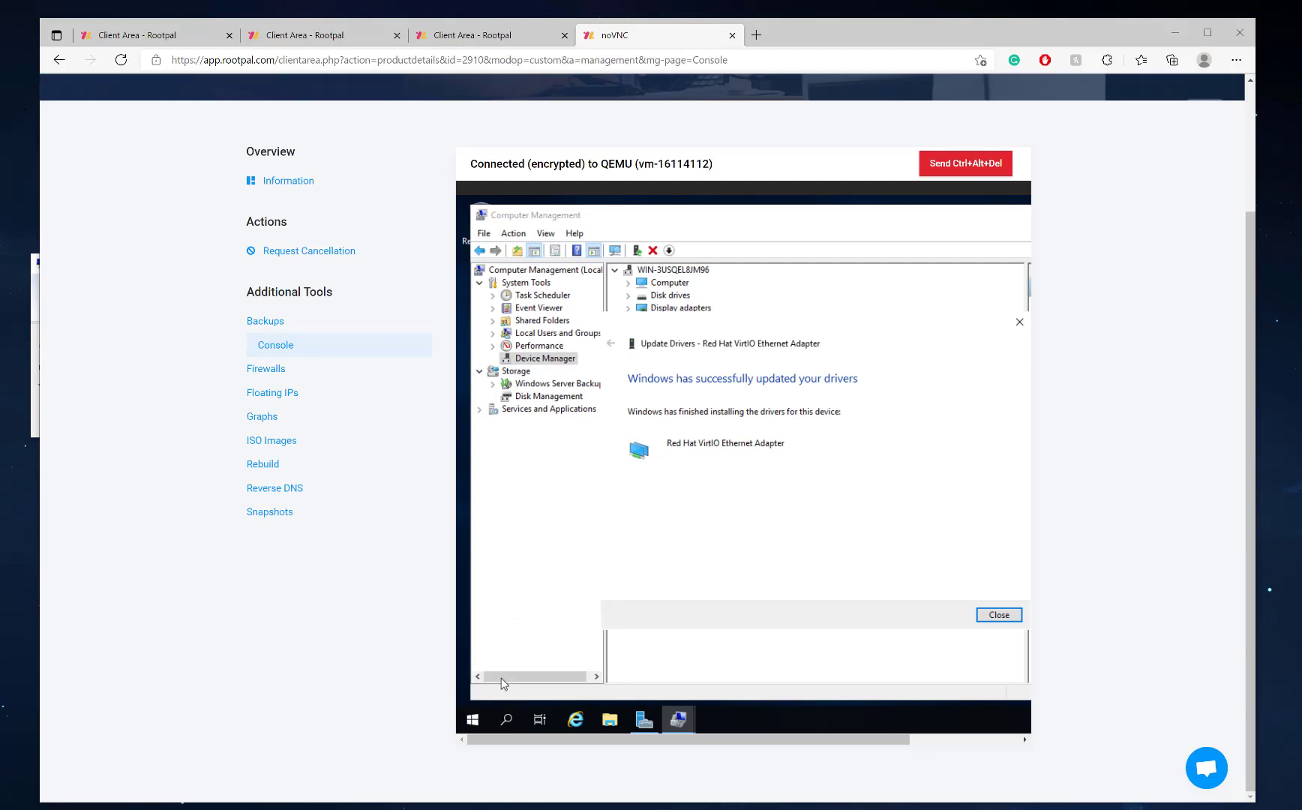
Allow remote connections in This PC's Remote settings, keeping Network Level Authentication, and apply
left_click(612, 725)
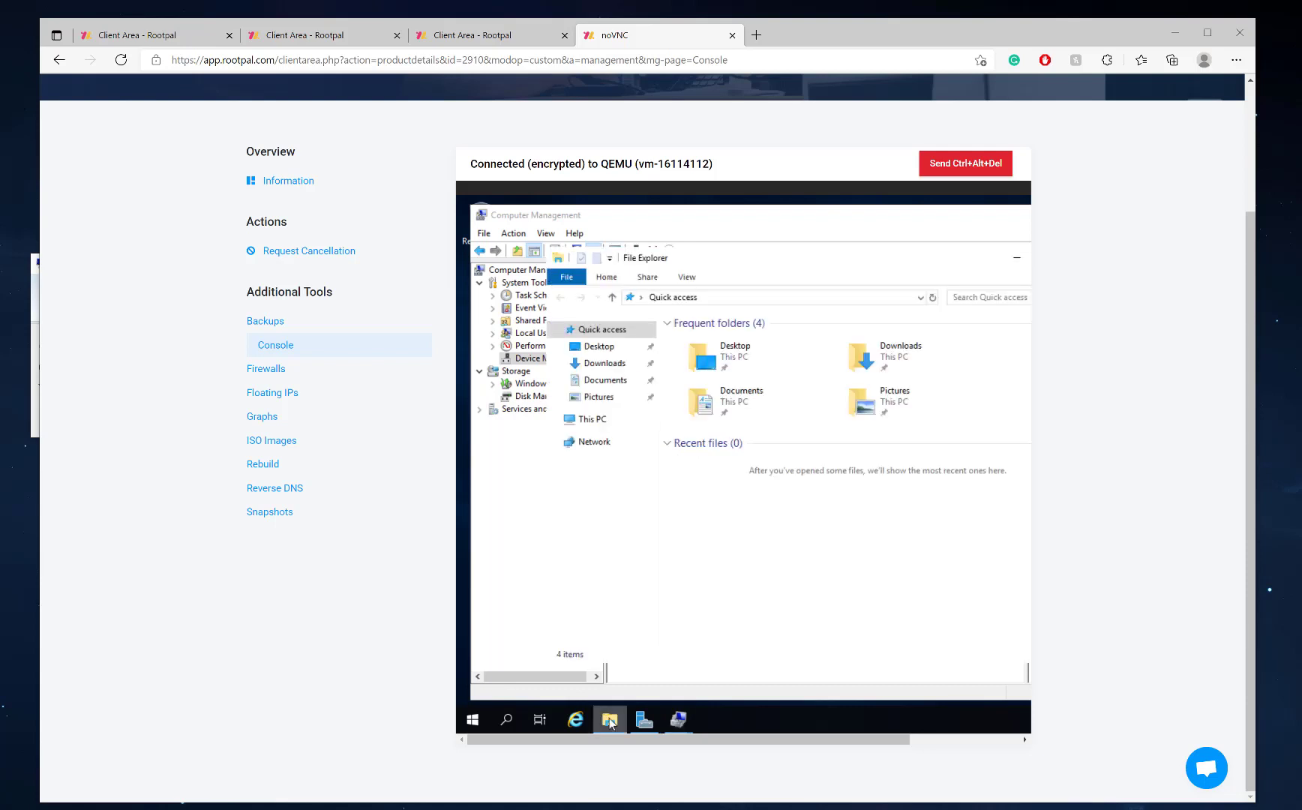
right_click(606, 416)
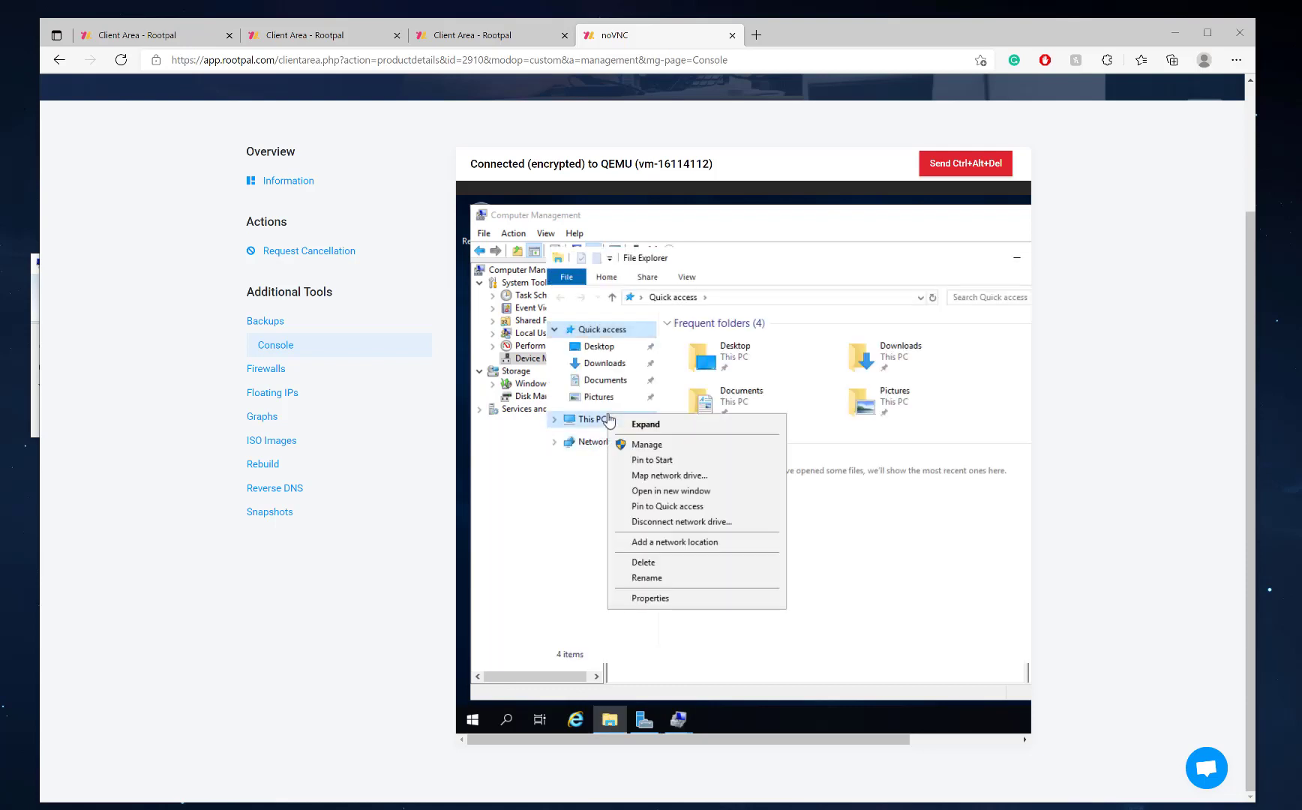
left_click(678, 596)
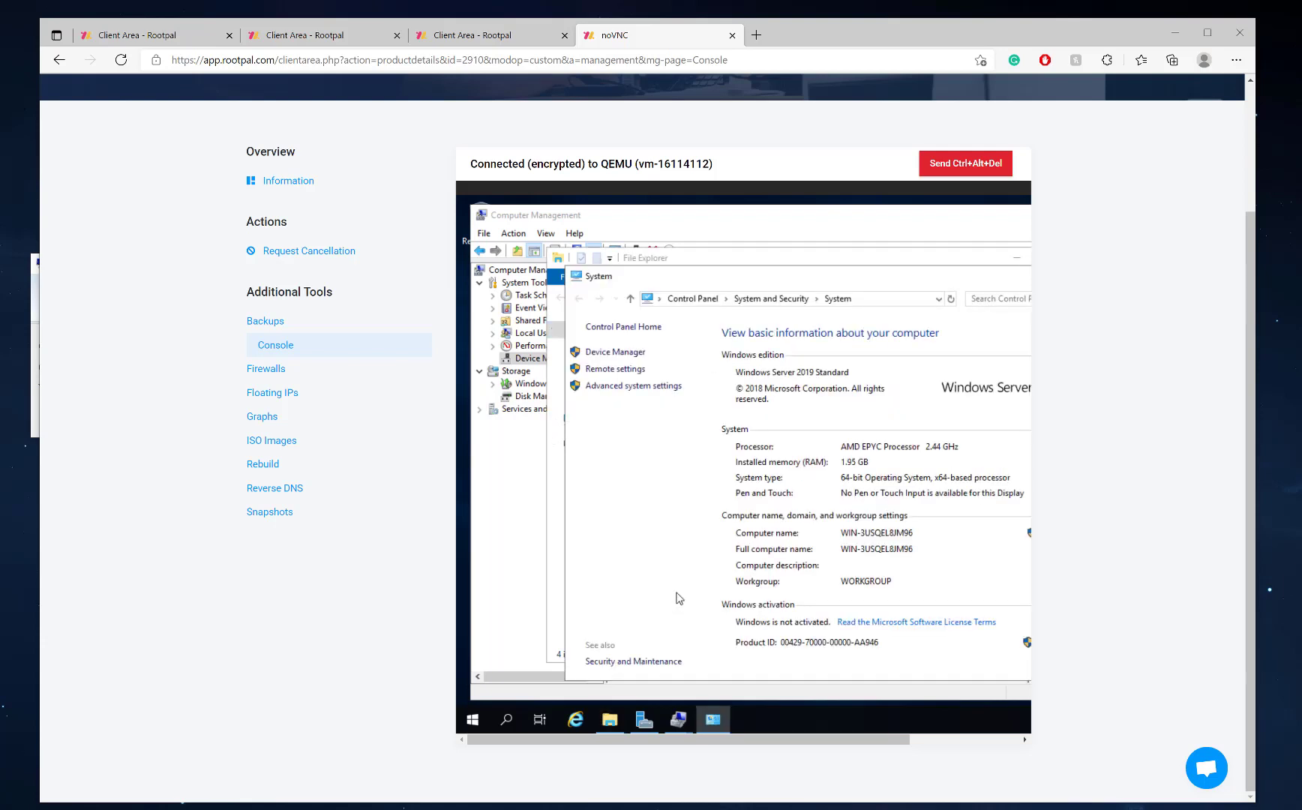
left_click(633, 370)
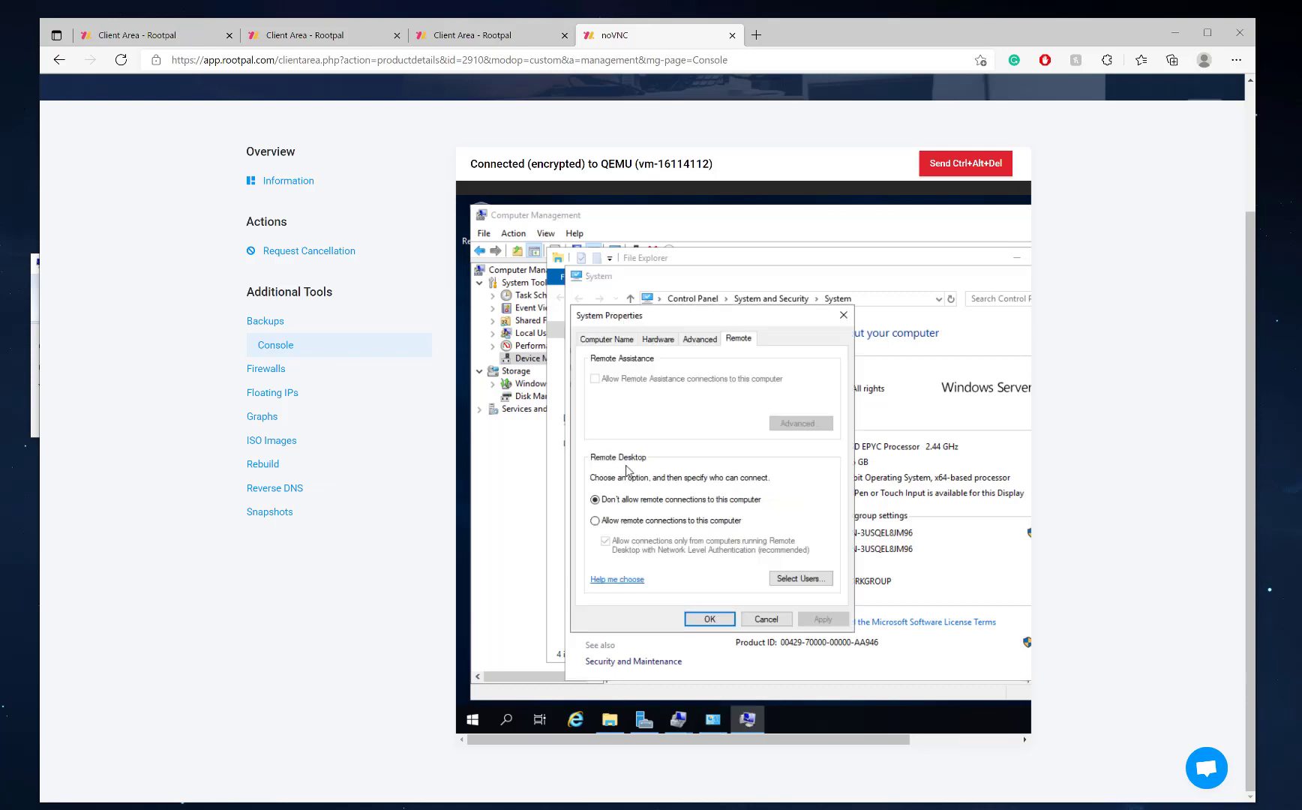
left_click(624, 523)
left_click(714, 471)
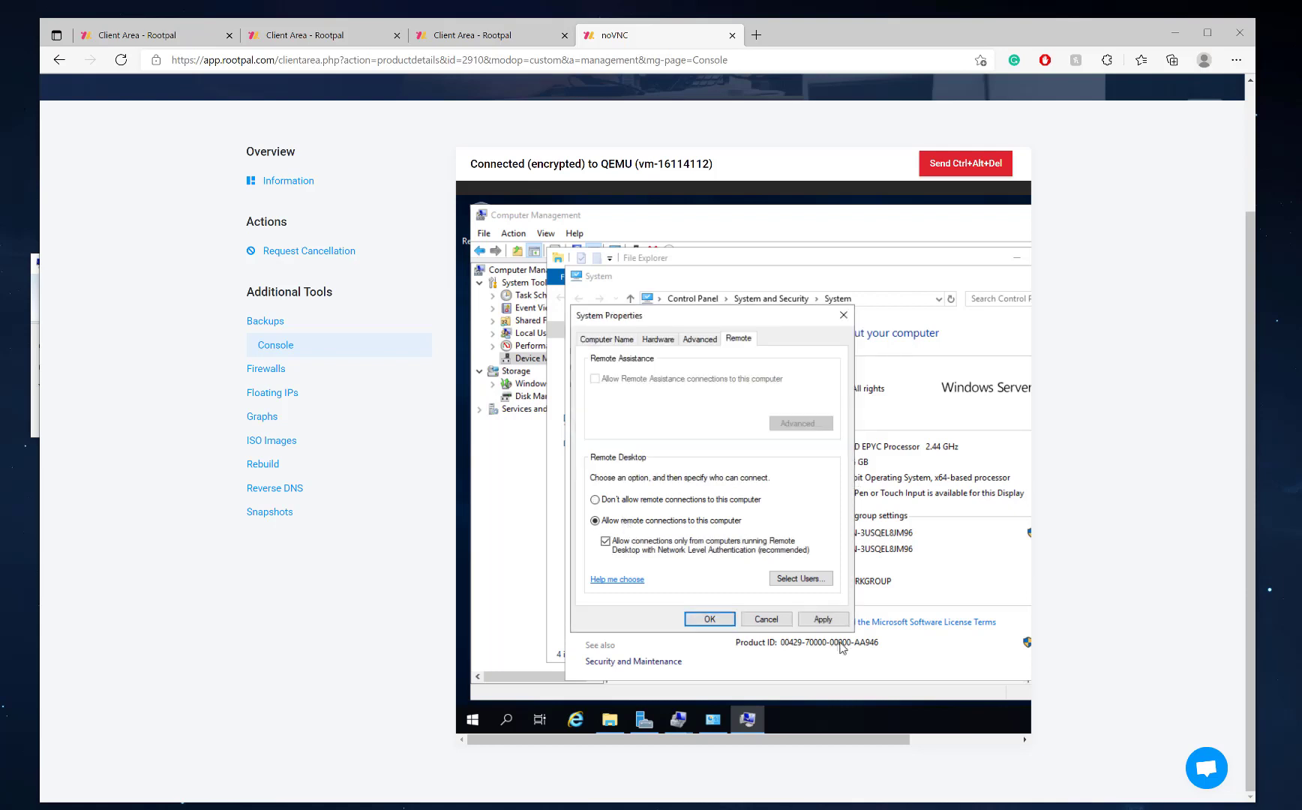
left_click(833, 619)
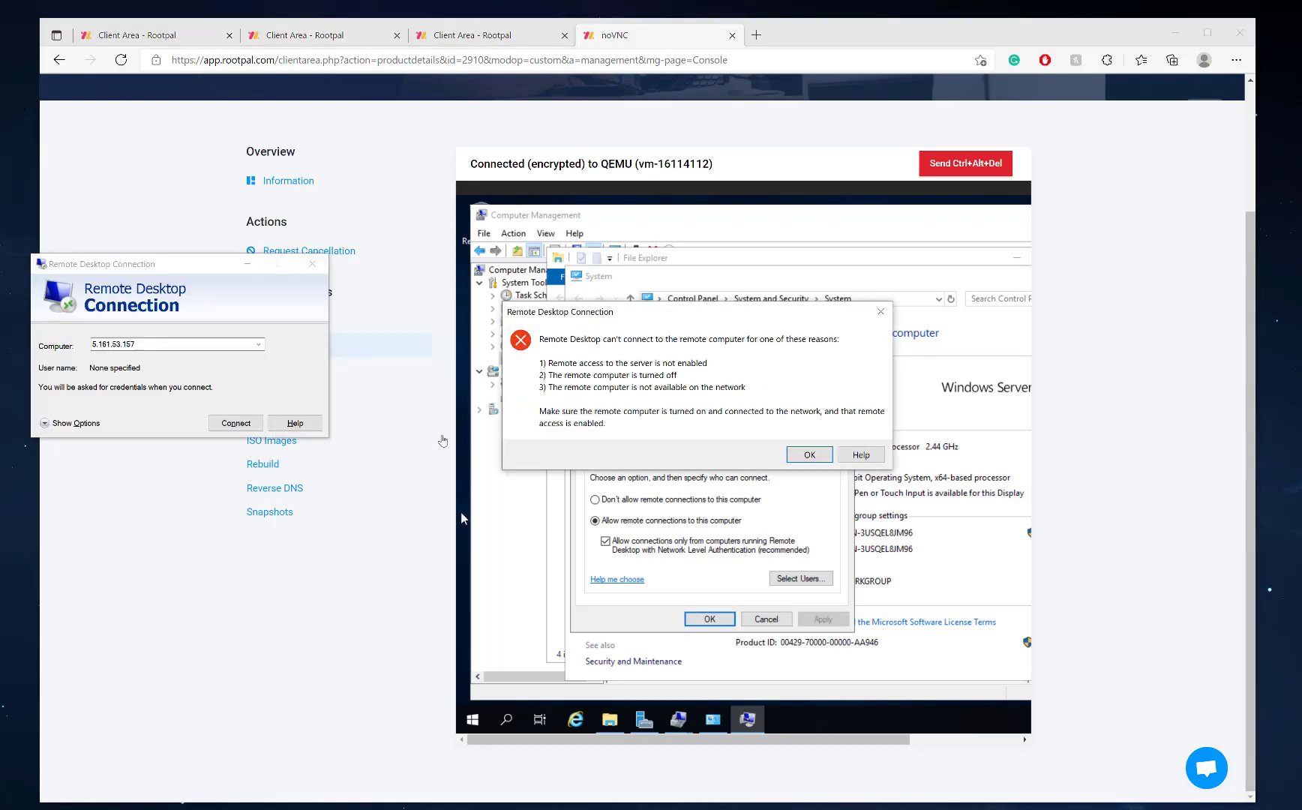
Connect to 5.161.53.157 as administrator with the account password, trusting the server certificate
left_click(808, 455)
left_click(239, 423)
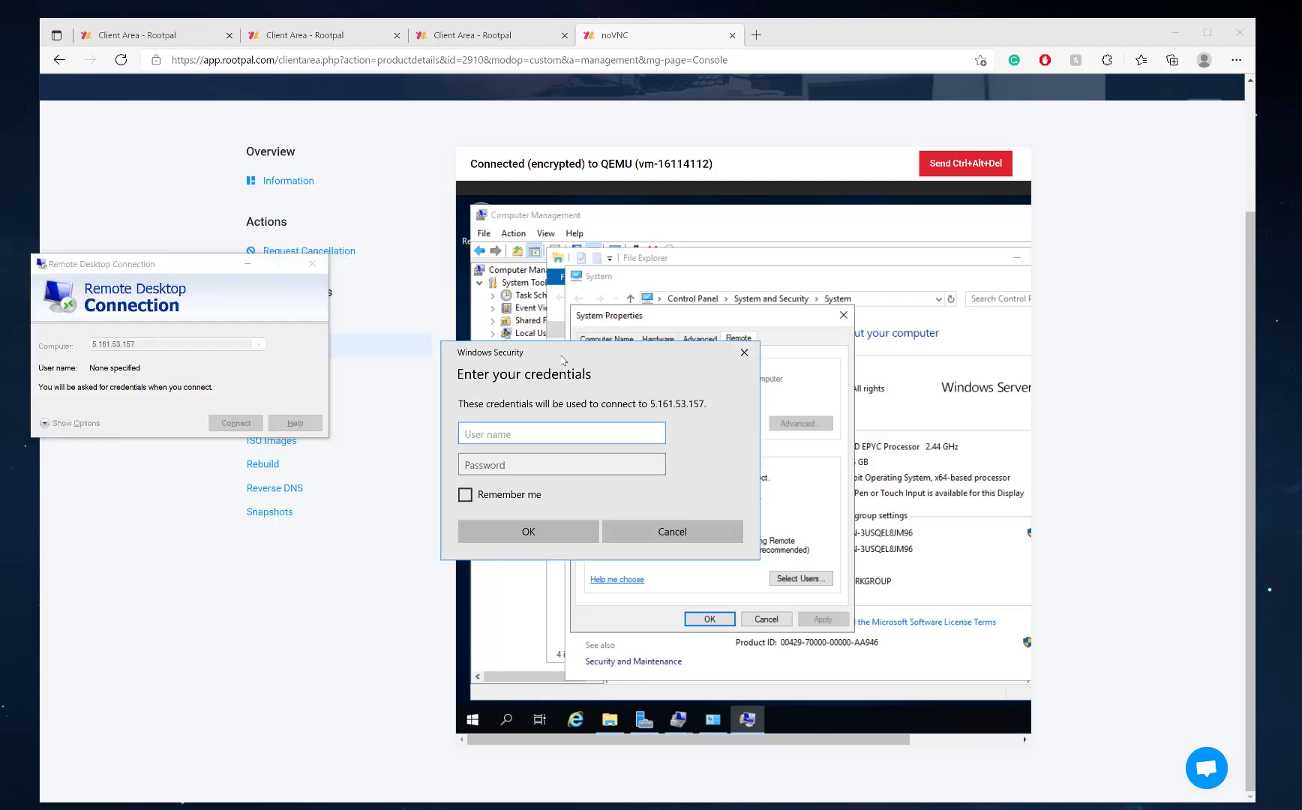
type("administrator")
key("Tab")
type("•••••••••••")
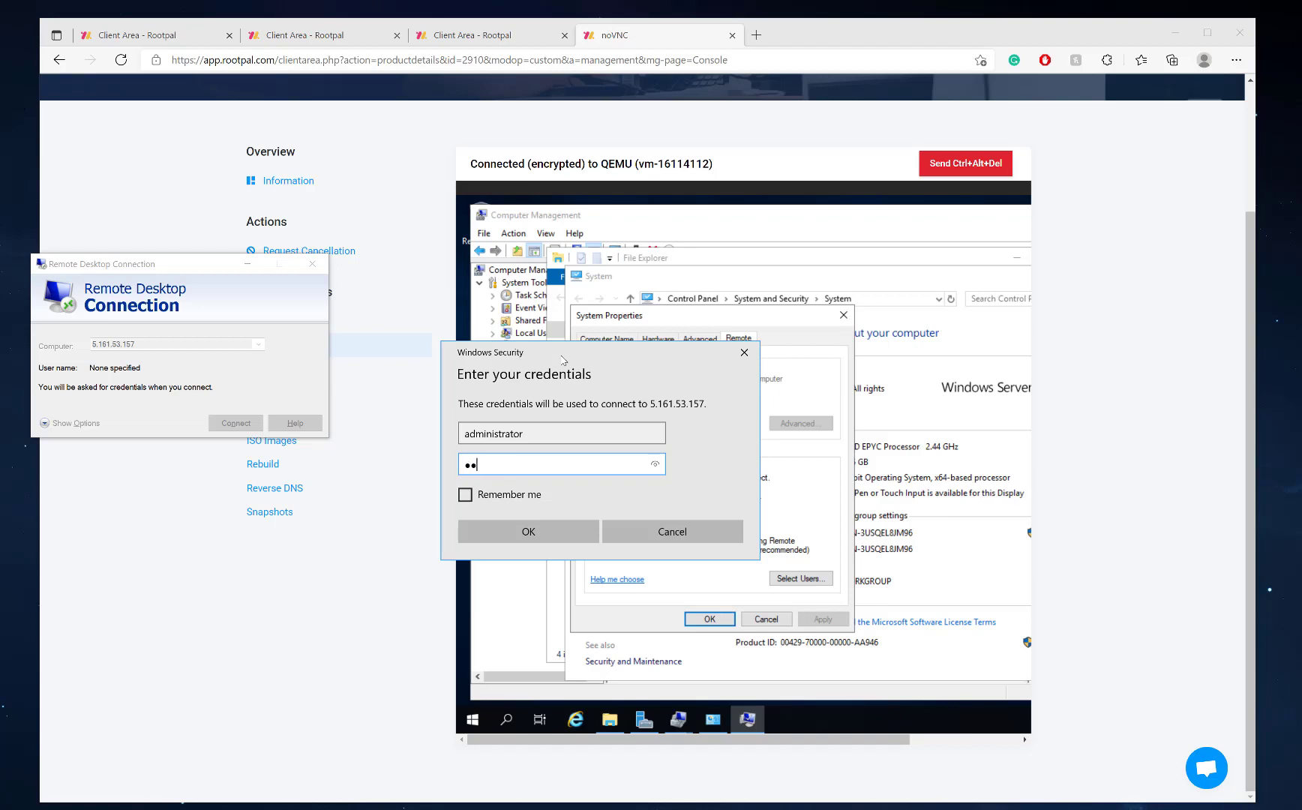
key("Return")
left_click(219, 471)
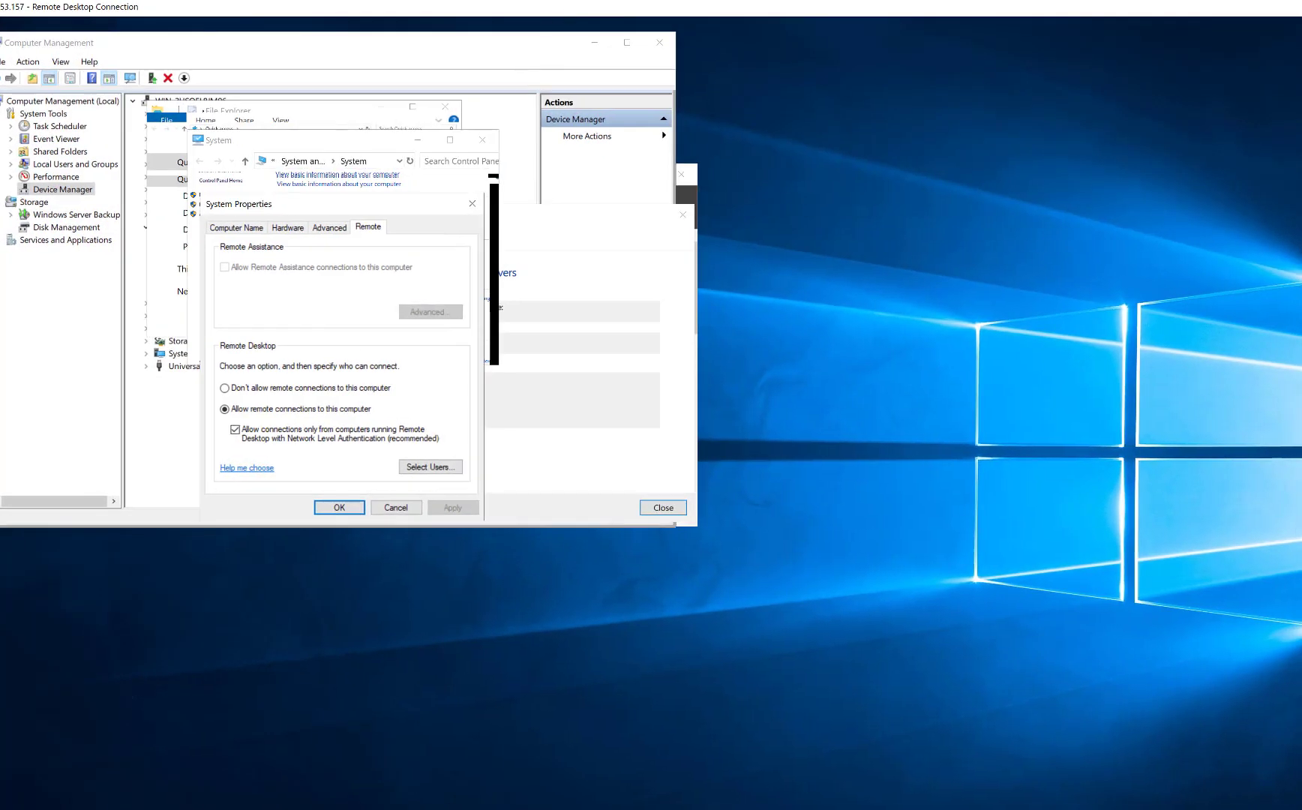
Close System Properties and the System window, leaving File Explorer on This PC
left_click_drag(79, 15, 111, 25)
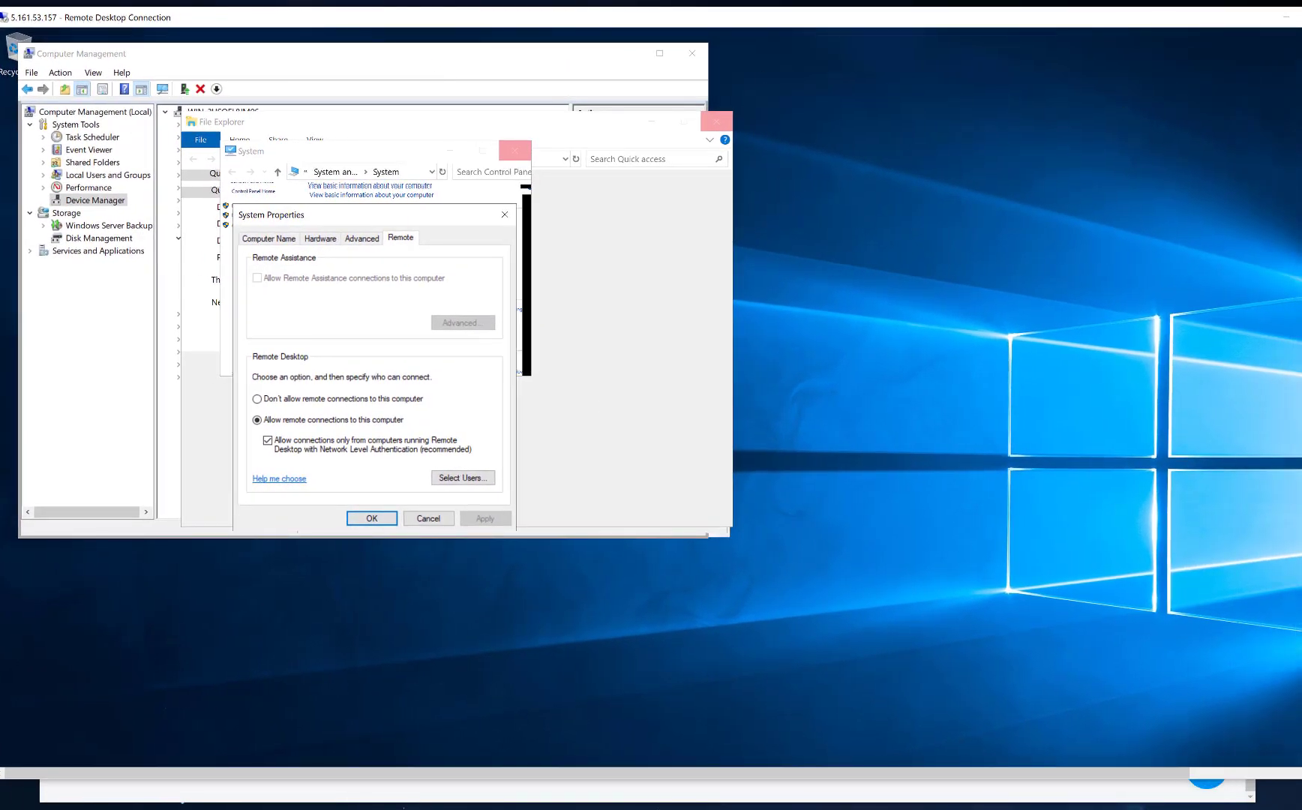
left_click_drag(1301, 323, 1275, 322)
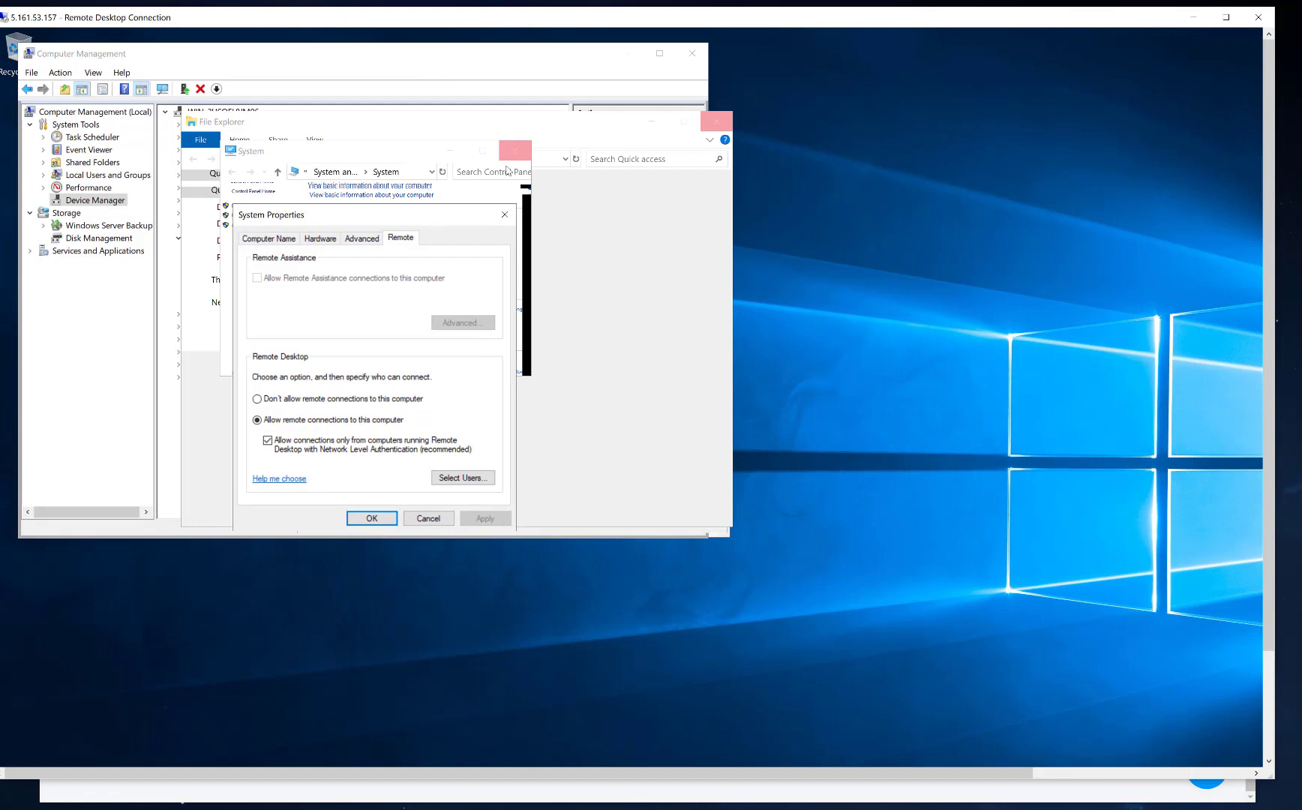
left_click(503, 212)
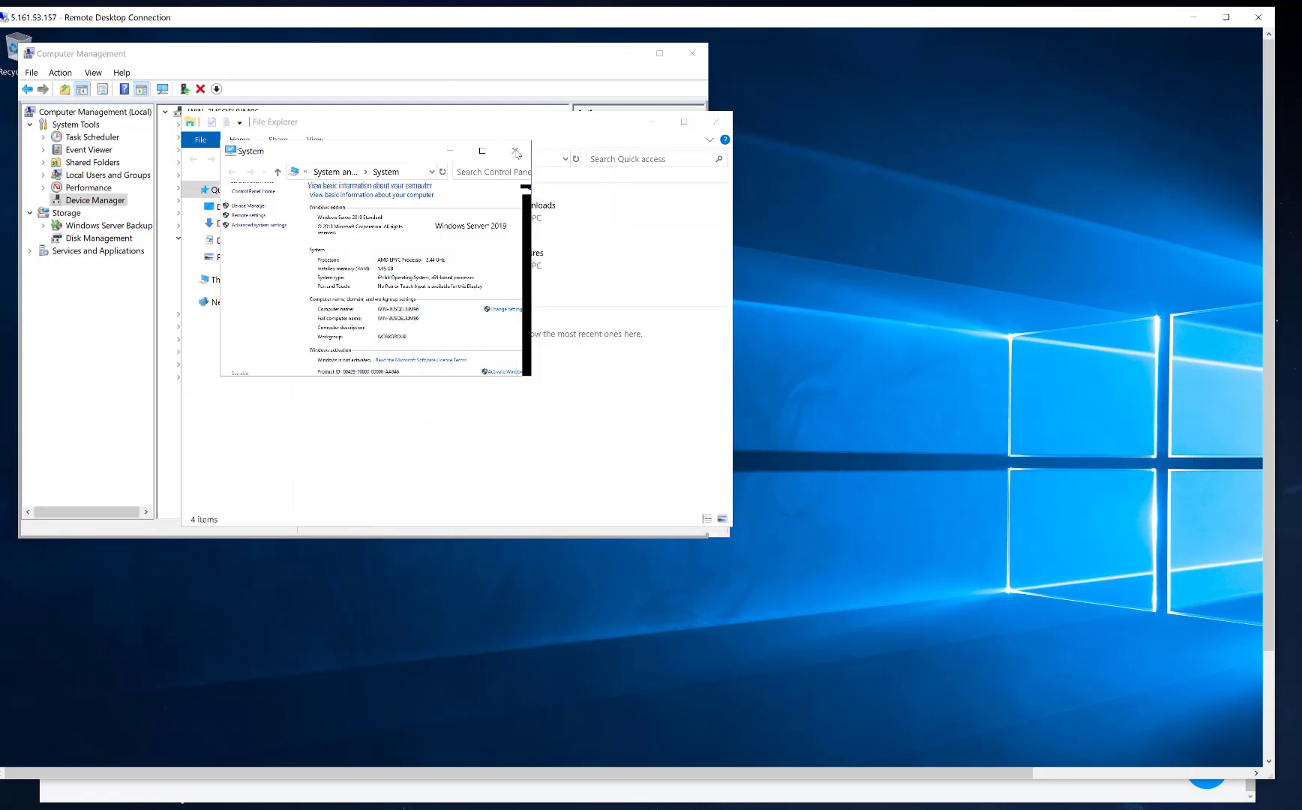
left_click(515, 152)
left_click(225, 279)
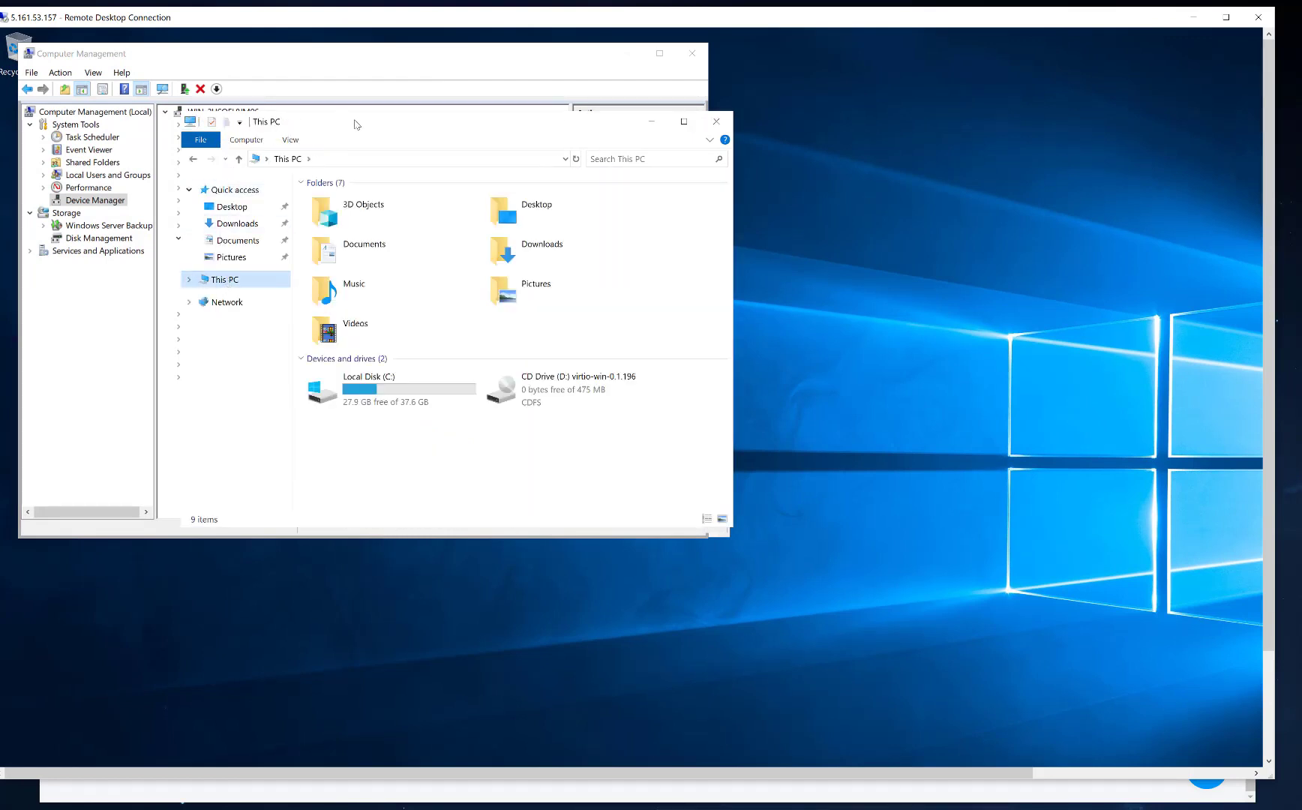
Create a new text document named 'test image' in Local Disk (C:)
left_click_drag(387, 133, 542, 147)
double_click(523, 398)
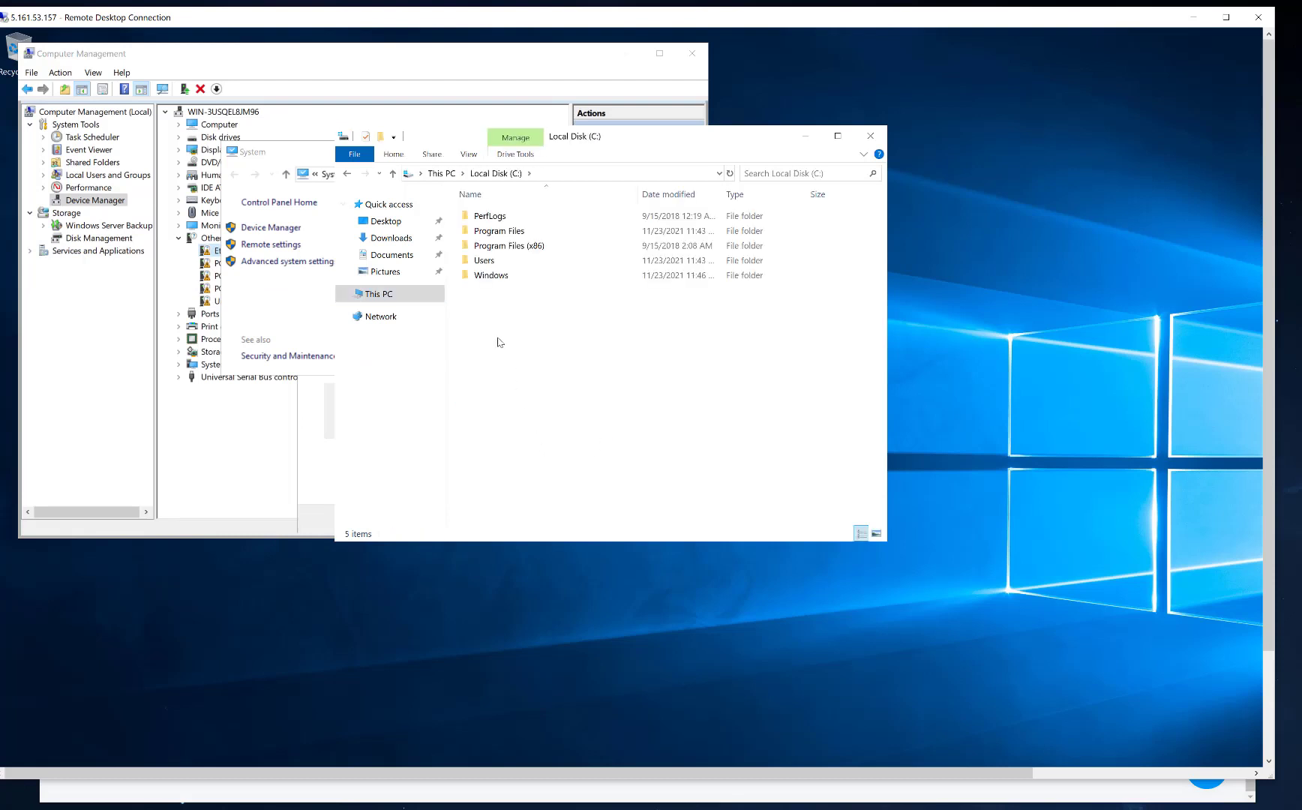
right_click(500, 344)
mouse_move(541, 469)
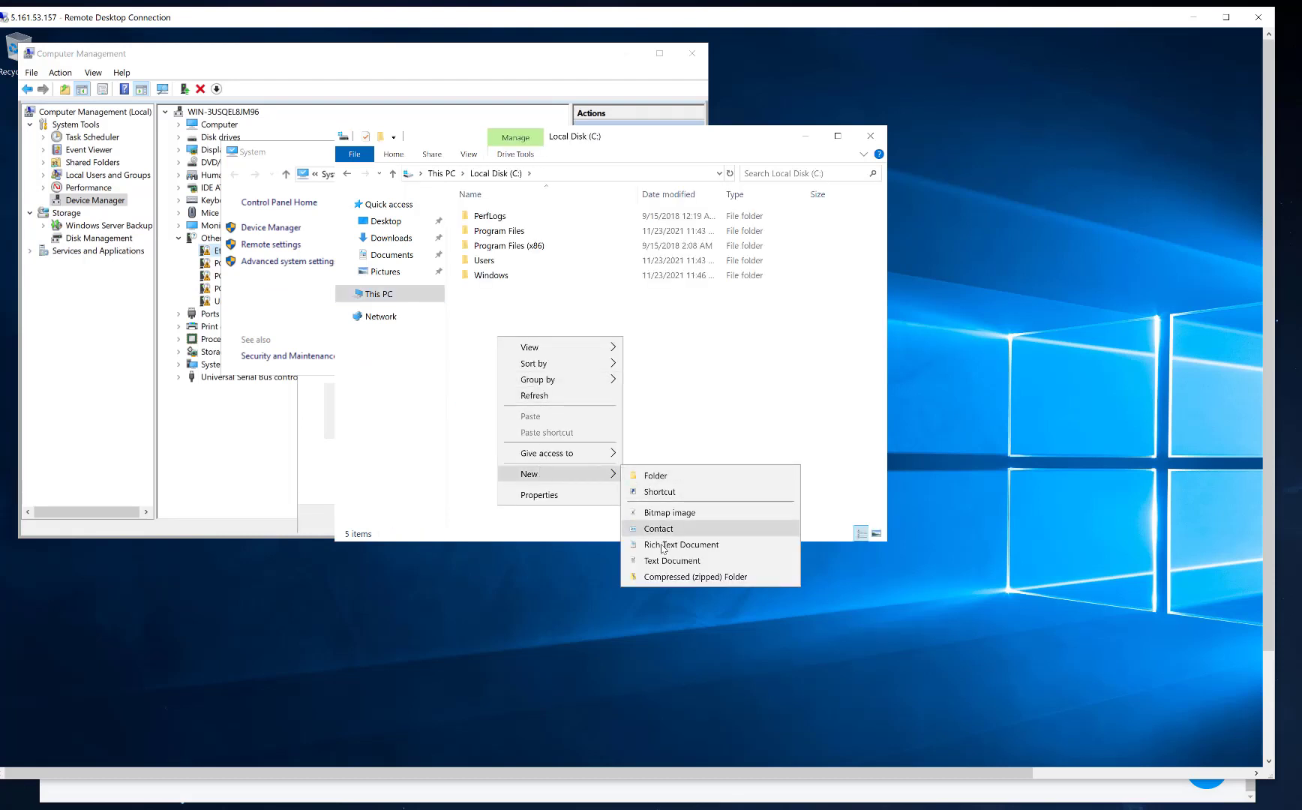
left_click(671, 561)
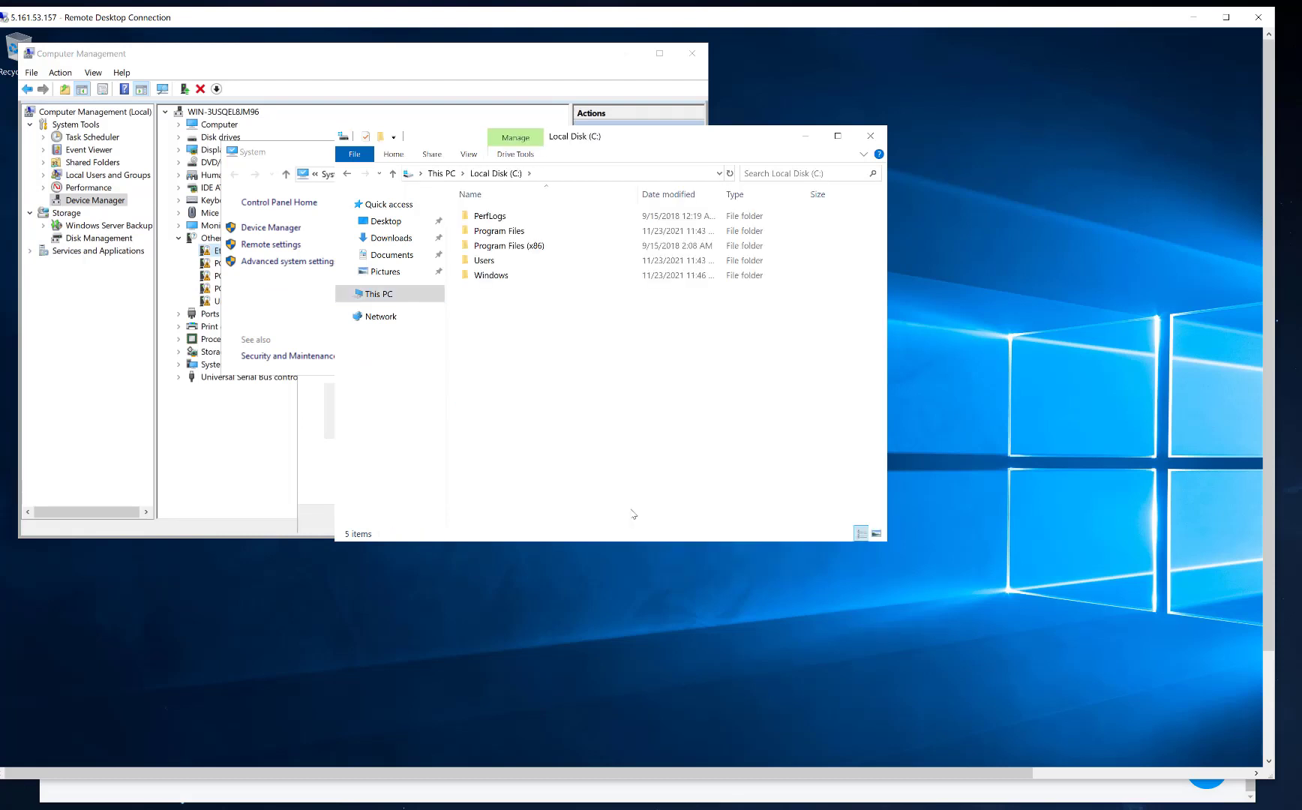
type("test image")
left_click(558, 368)
Open 'test image' in Notepad, type 'this is a test', and close without saving
double_click(485, 297)
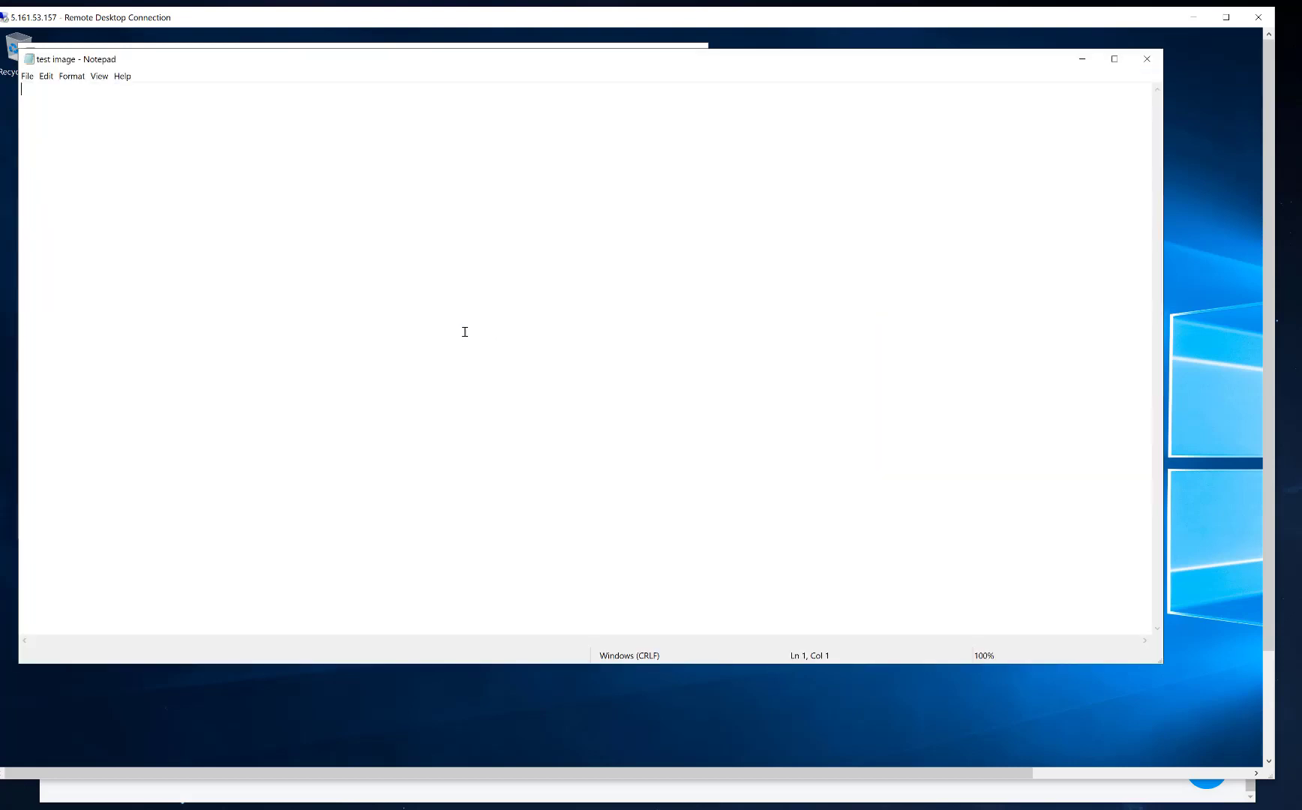
type("this is a test")
left_click(1147, 59)
left_click(787, 463)
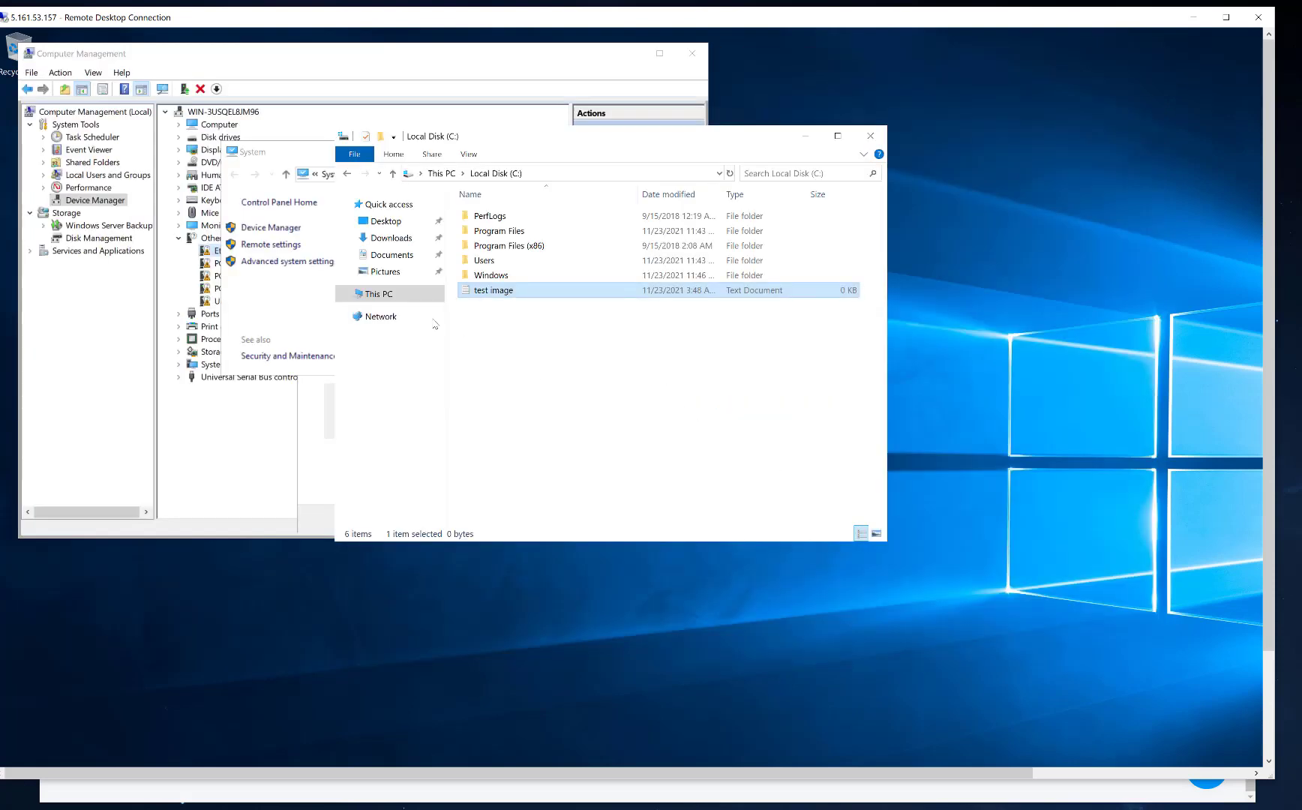
Close File Explorer, the System window, the driver update dialog and Server Manager, leaving Device Manager
left_click_drag(665, 146, 878, 183)
left_click(1083, 172)
left_click_drag(381, 153, 599, 240)
left_click(735, 238)
left_click(694, 519)
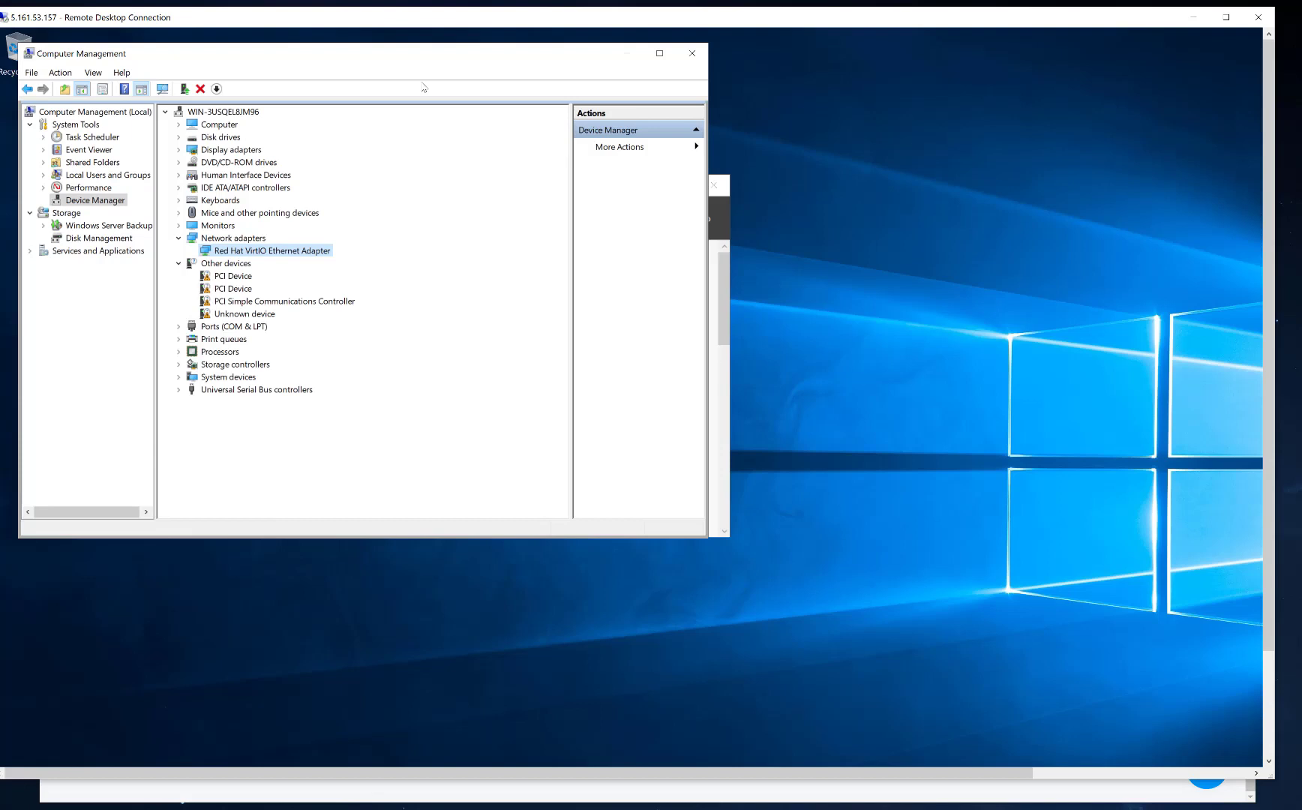
left_click_drag(535, 57, 857, 102)
left_click_drag(263, 194, 113, 201)
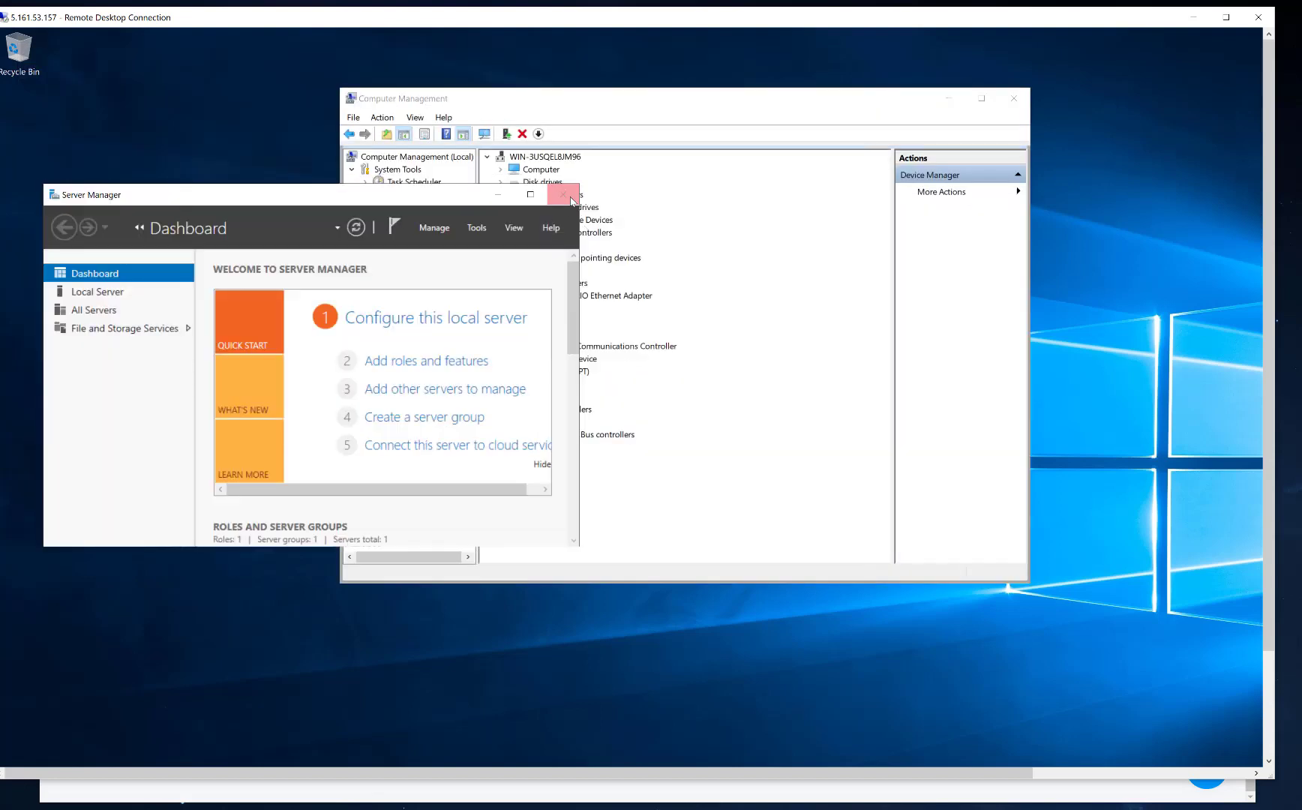
left_click(565, 196)
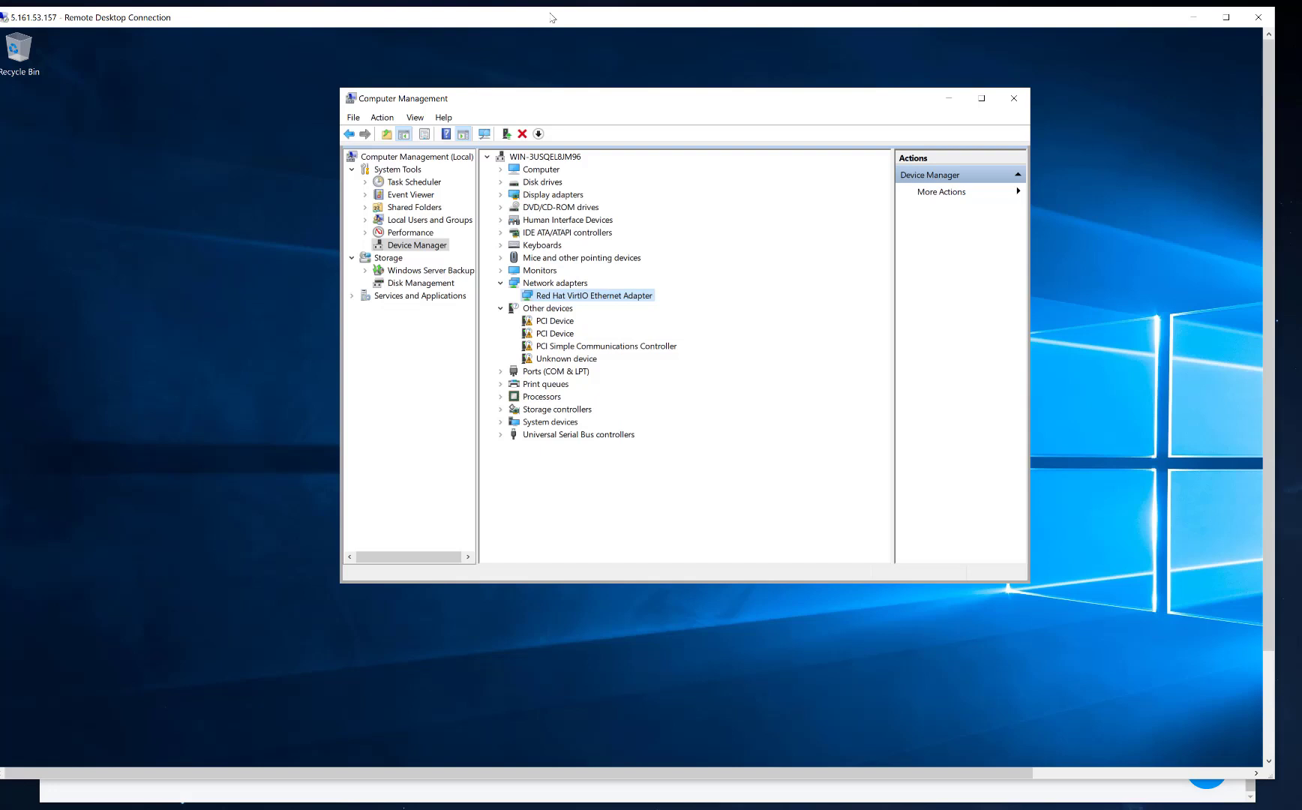
left_click_drag(451, 17, 468, 20)
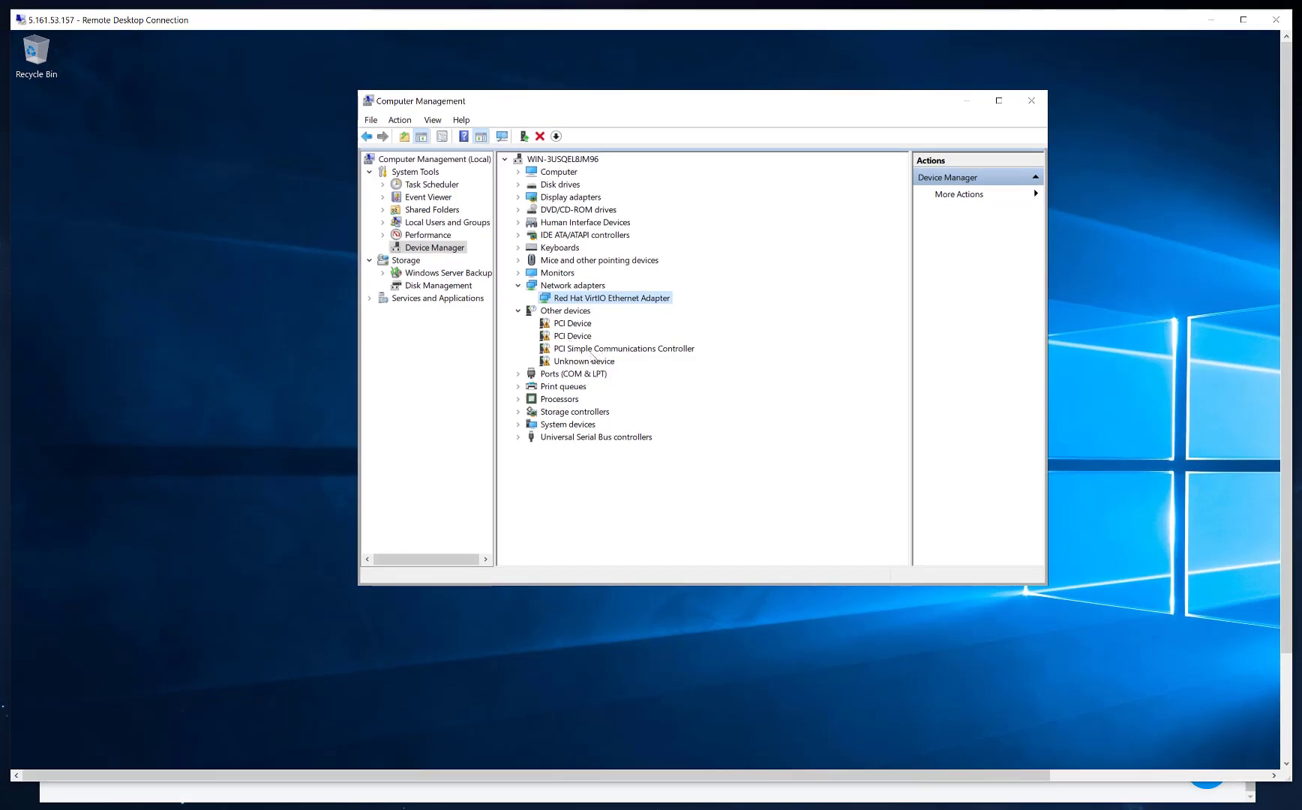
Try updating the PCI Device driver from D:\NetKVM\2k19\amd64; the install fails
left_click(588, 365)
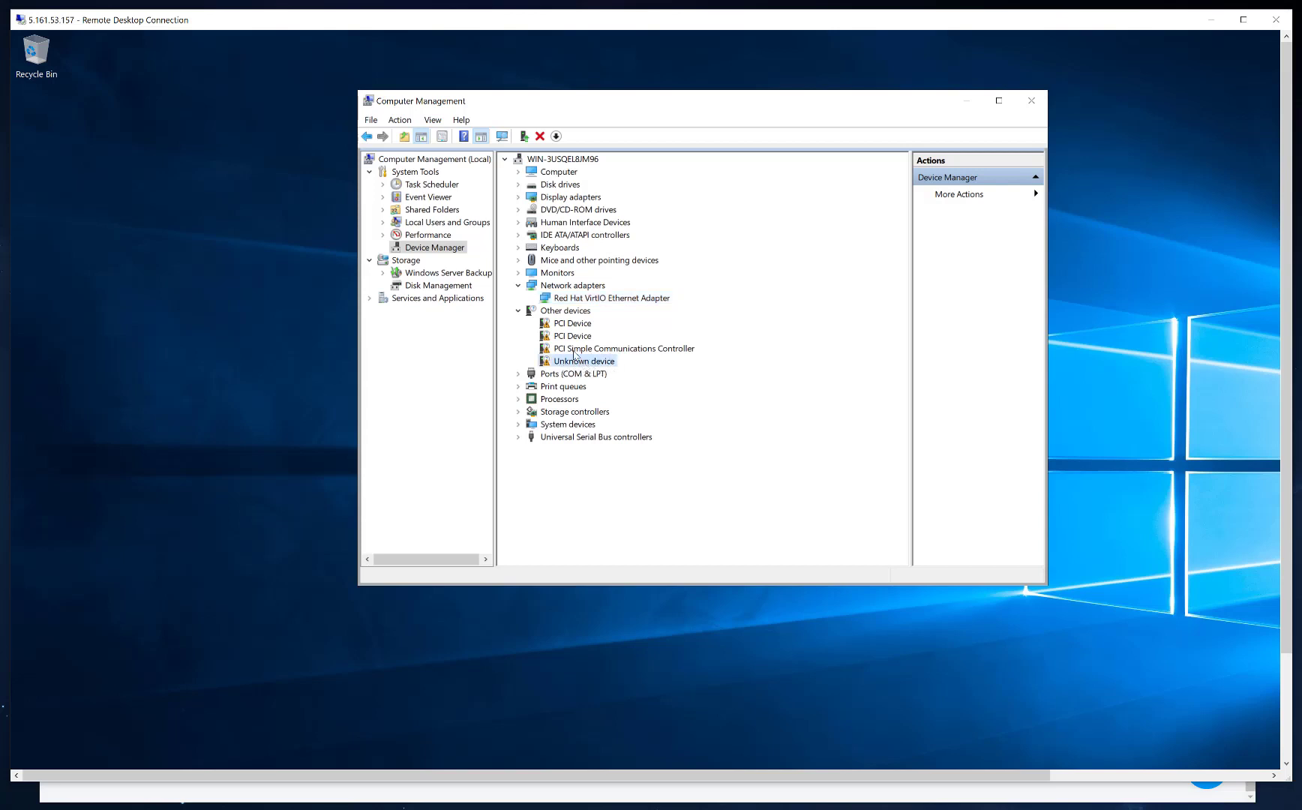
left_click(574, 348)
right_click(578, 338)
left_click(623, 350)
left_click(662, 389)
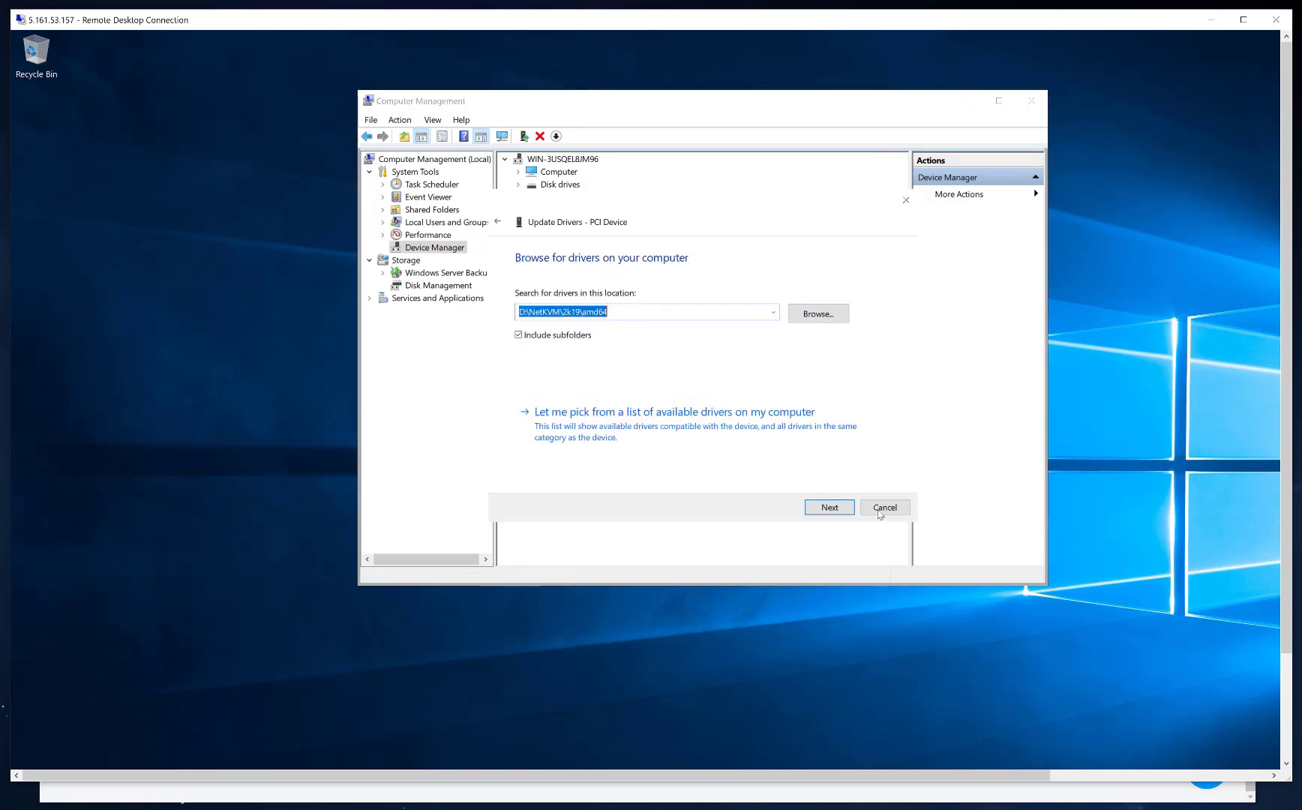
left_click(838, 511)
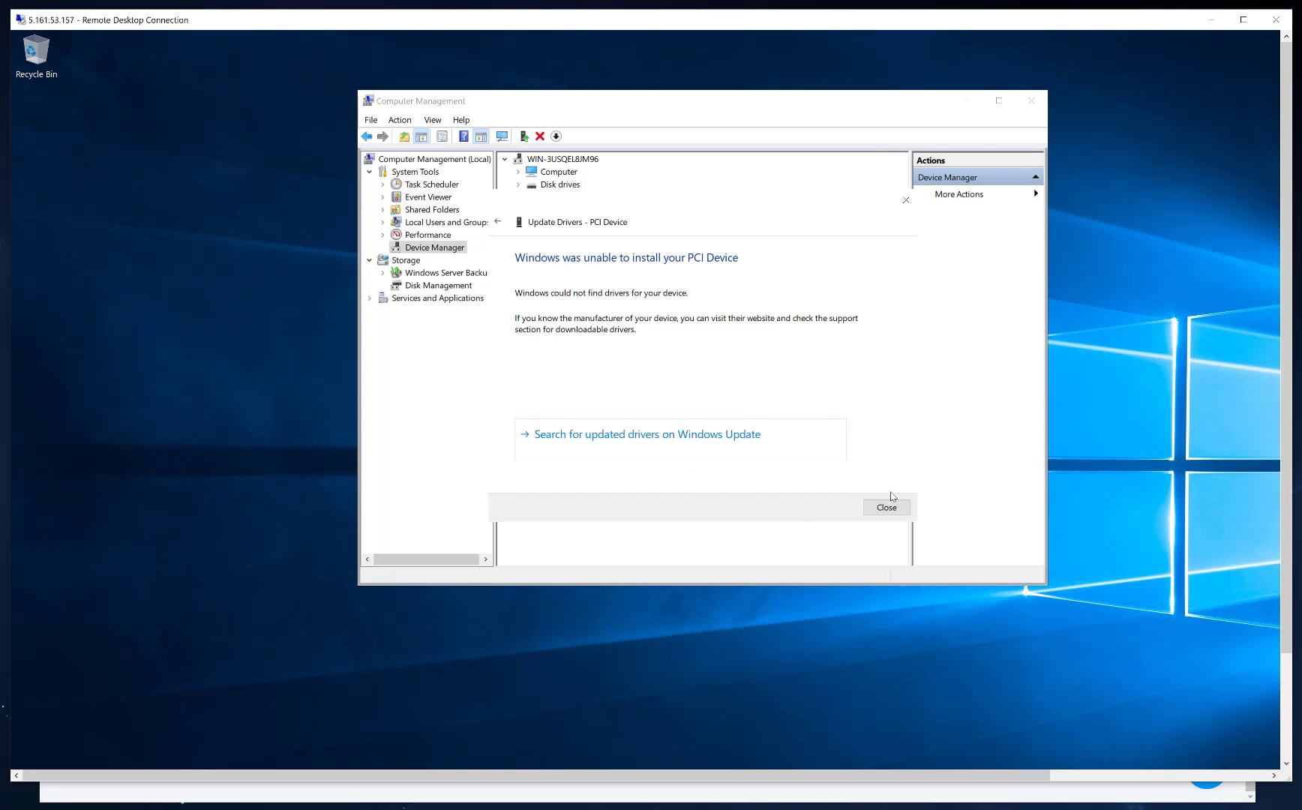
left_click(887, 508)
Try the same driver search for the PCI Simple Communications Controller, which also fails
left_click(598, 349)
right_click(589, 349)
left_click(609, 359)
left_click(661, 389)
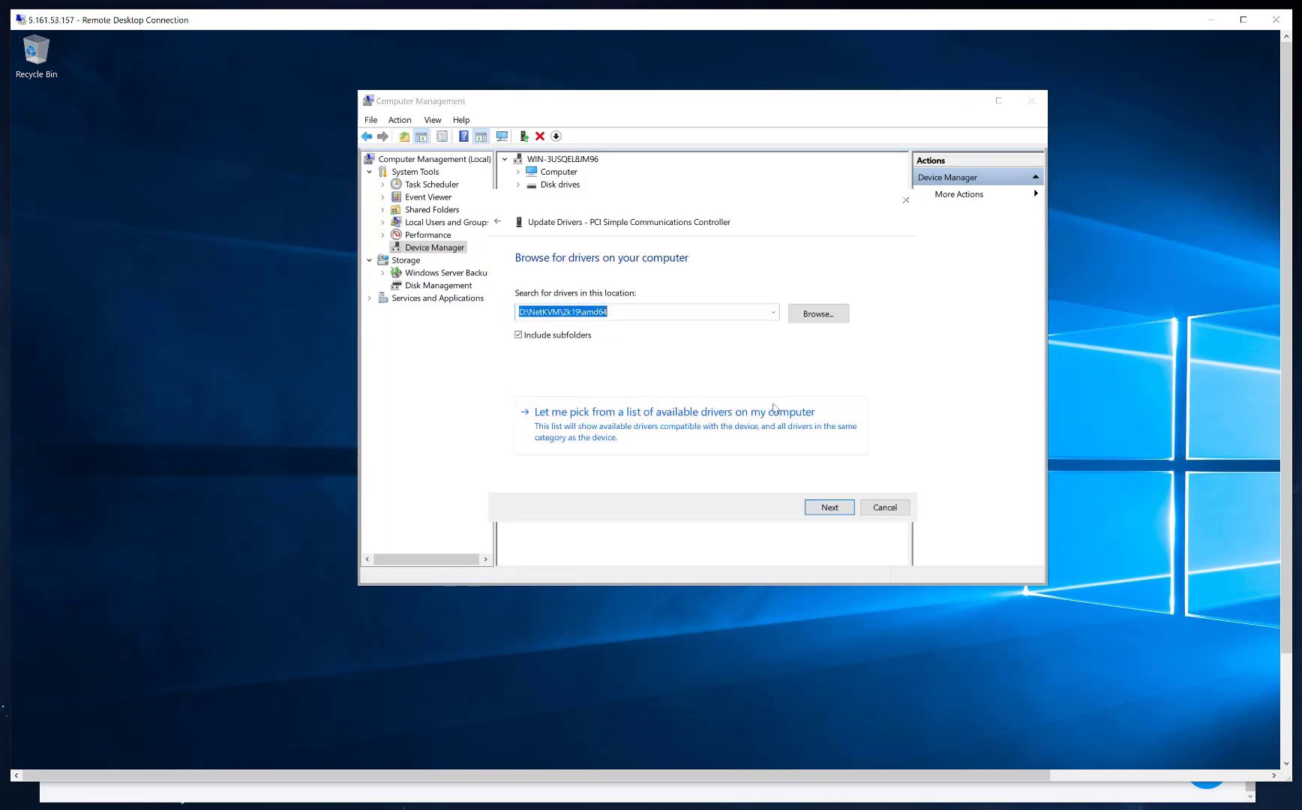
left_click(825, 509)
left_click(888, 508)
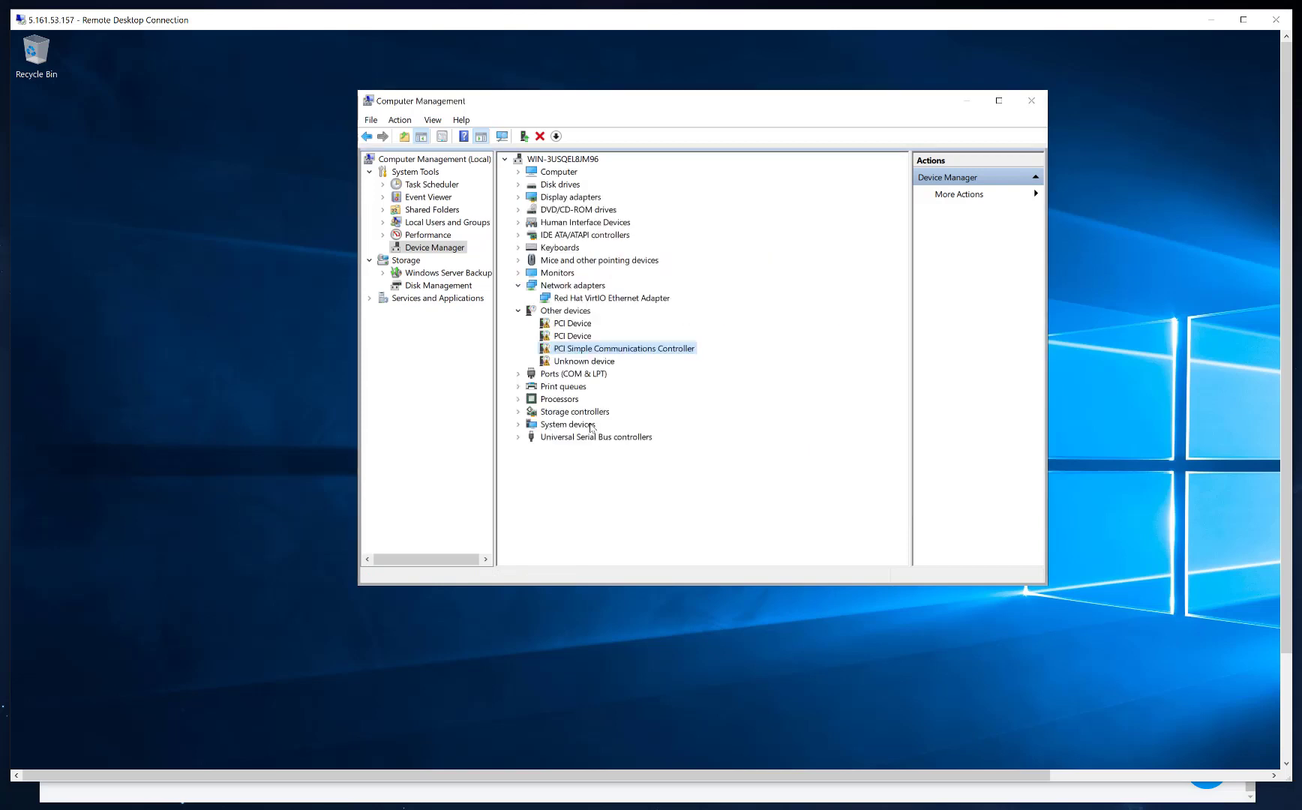
Attempt a driver update for the Unknown device, which fails, then close Computer Management
right_click(580, 363)
left_click(600, 371)
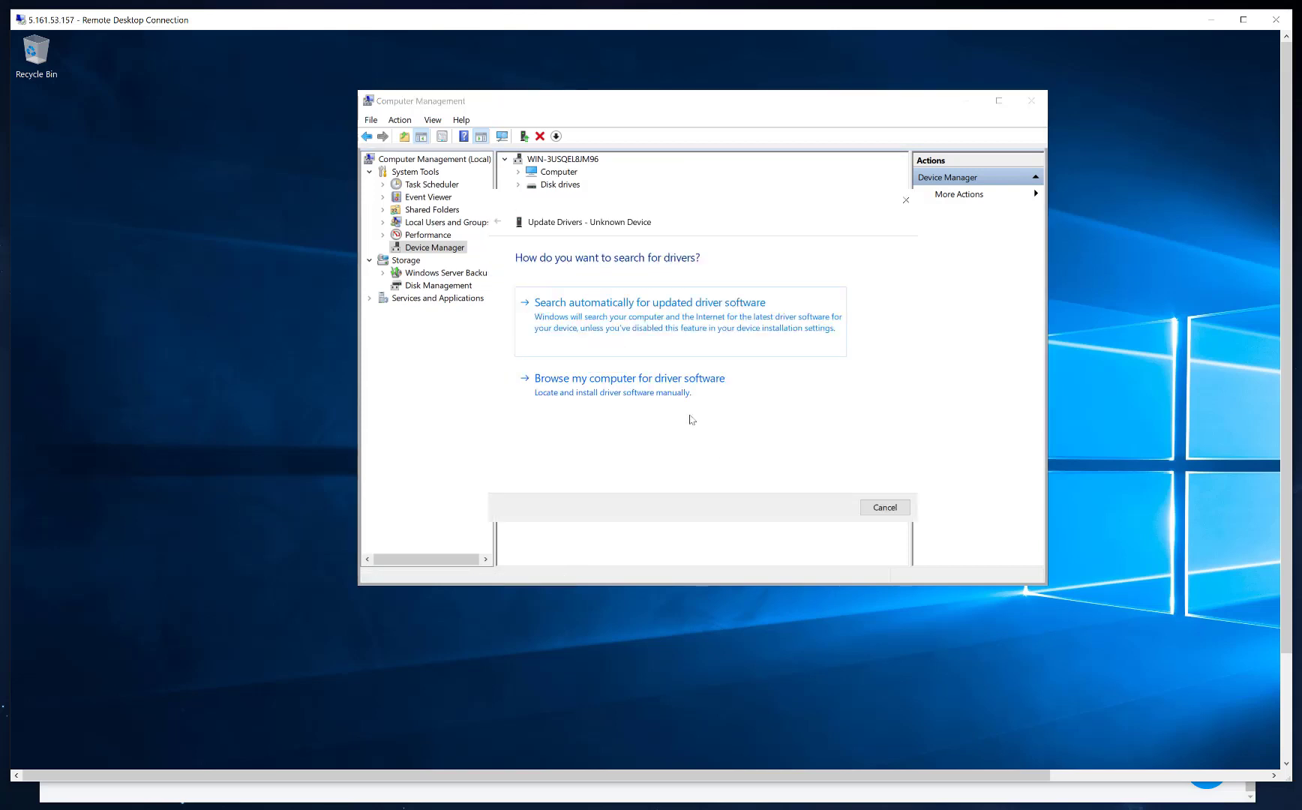
left_click(690, 416)
left_click(838, 514)
left_click(887, 508)
left_click(1031, 100)
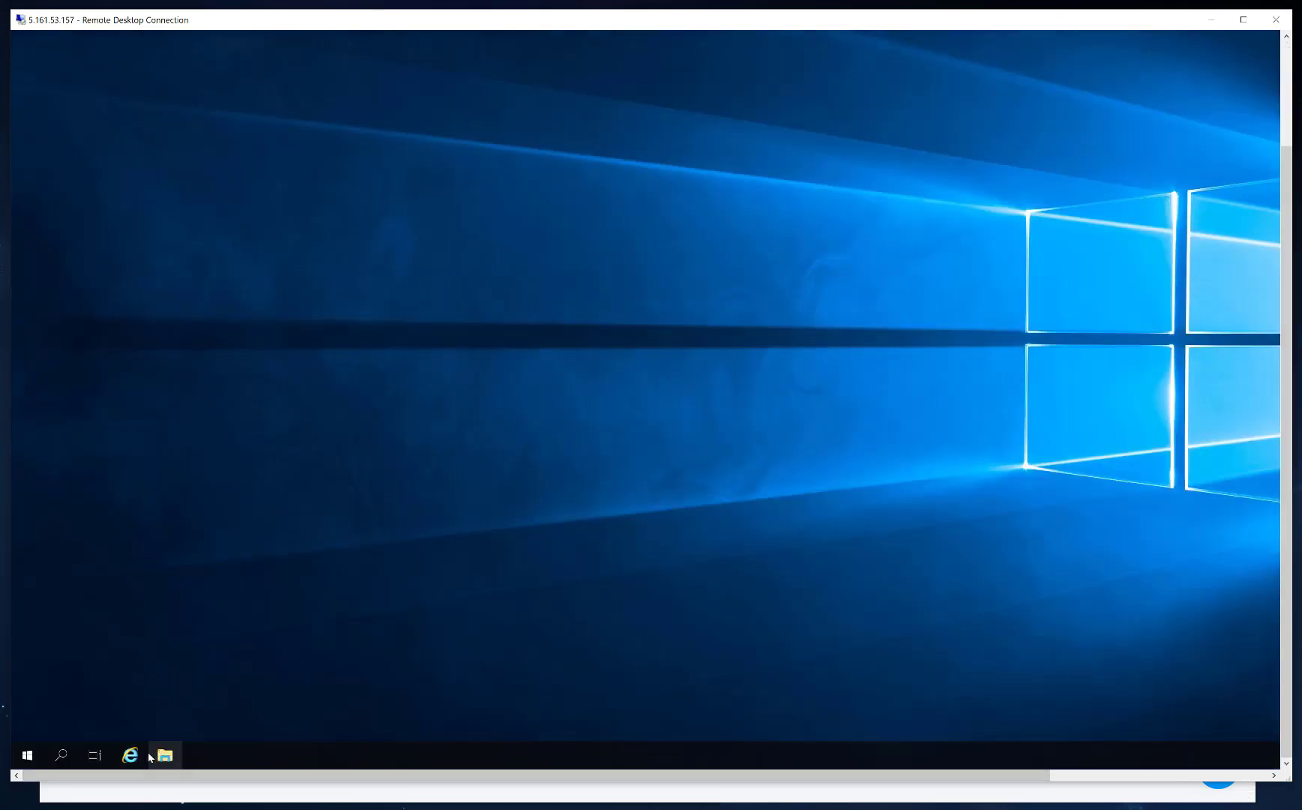
left_click_drag(181, 23, 191, 24)
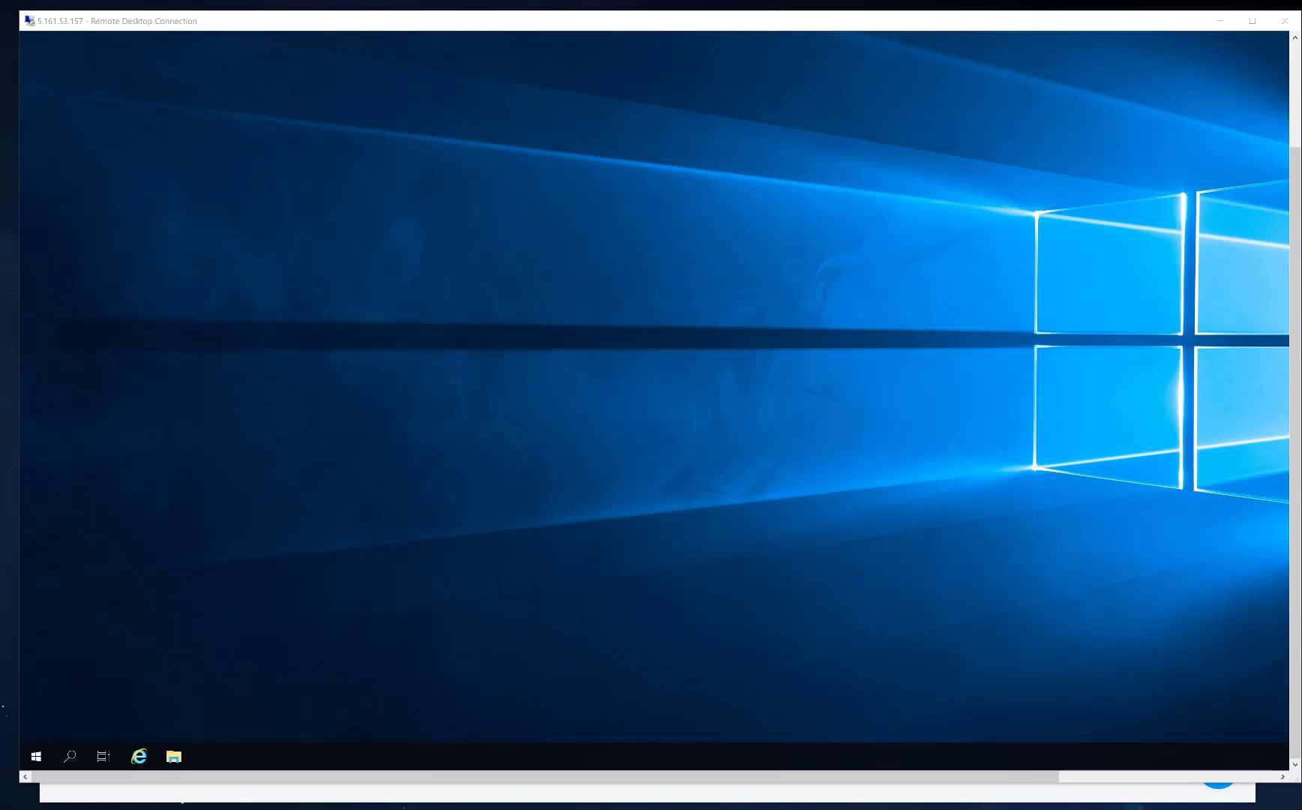
Paste ChromeSetup (16) onto the desktop below Recycle Bin and run it to install Chrome
right_click(53, 88)
left_click(79, 149)
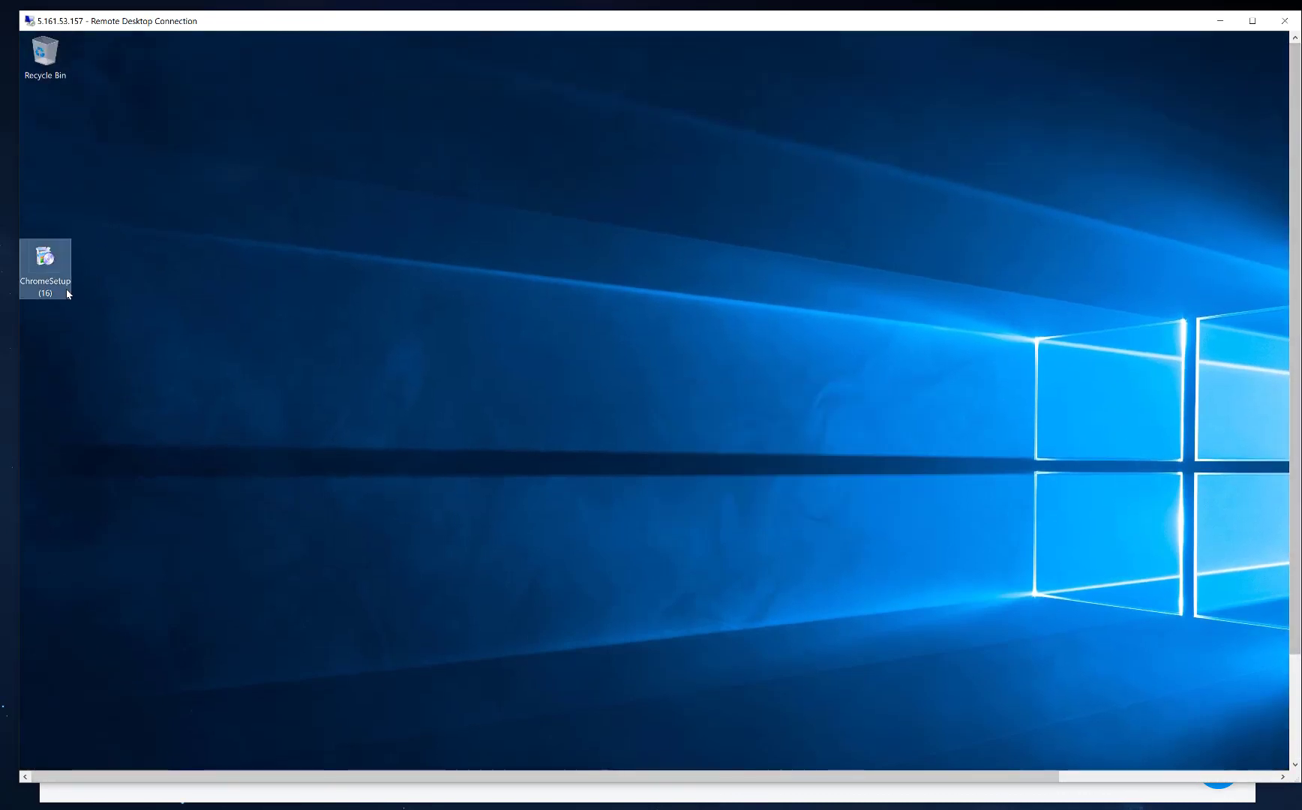
left_click_drag(67, 294, 51, 126)
left_click(47, 121)
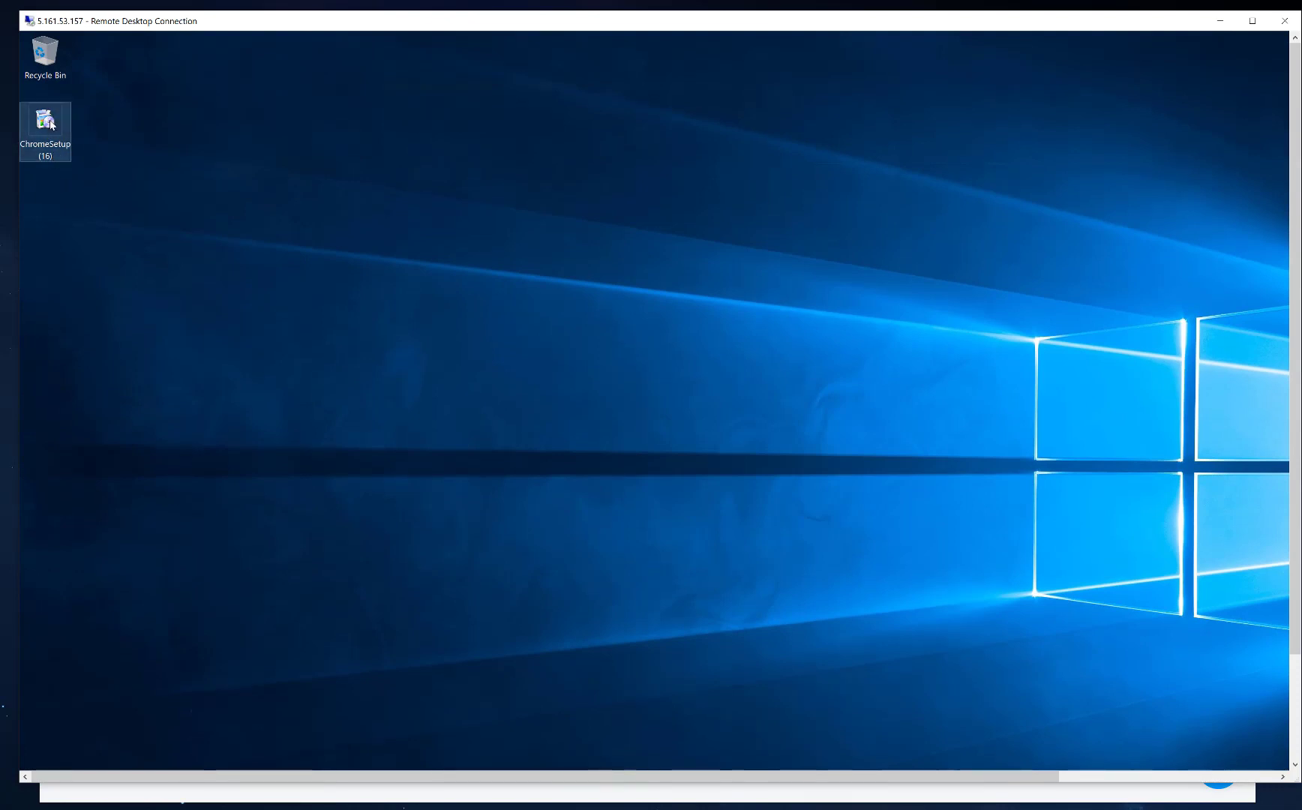
left_click_drag(1294, 201, 1294, 304)
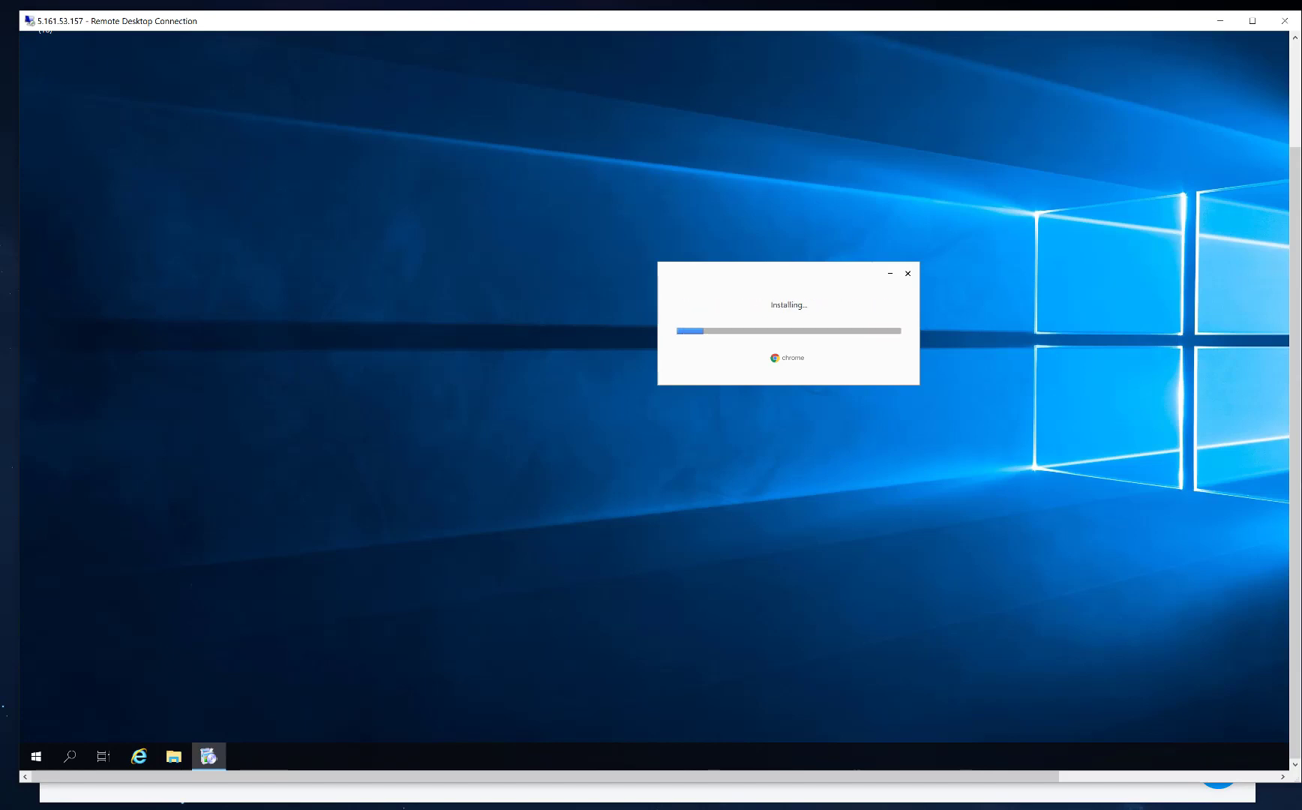
scroll(347, 300, "up", 2)
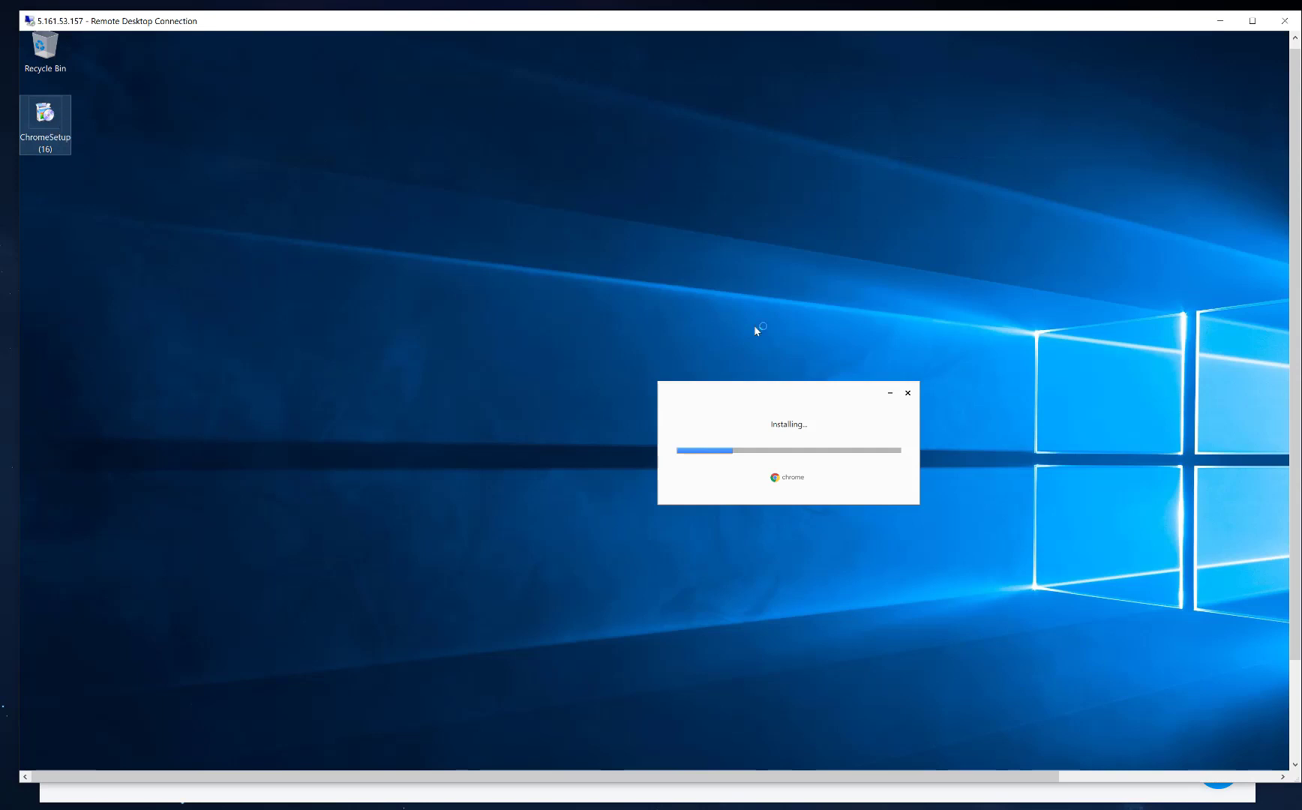
left_click_drag(803, 388, 609, 356)
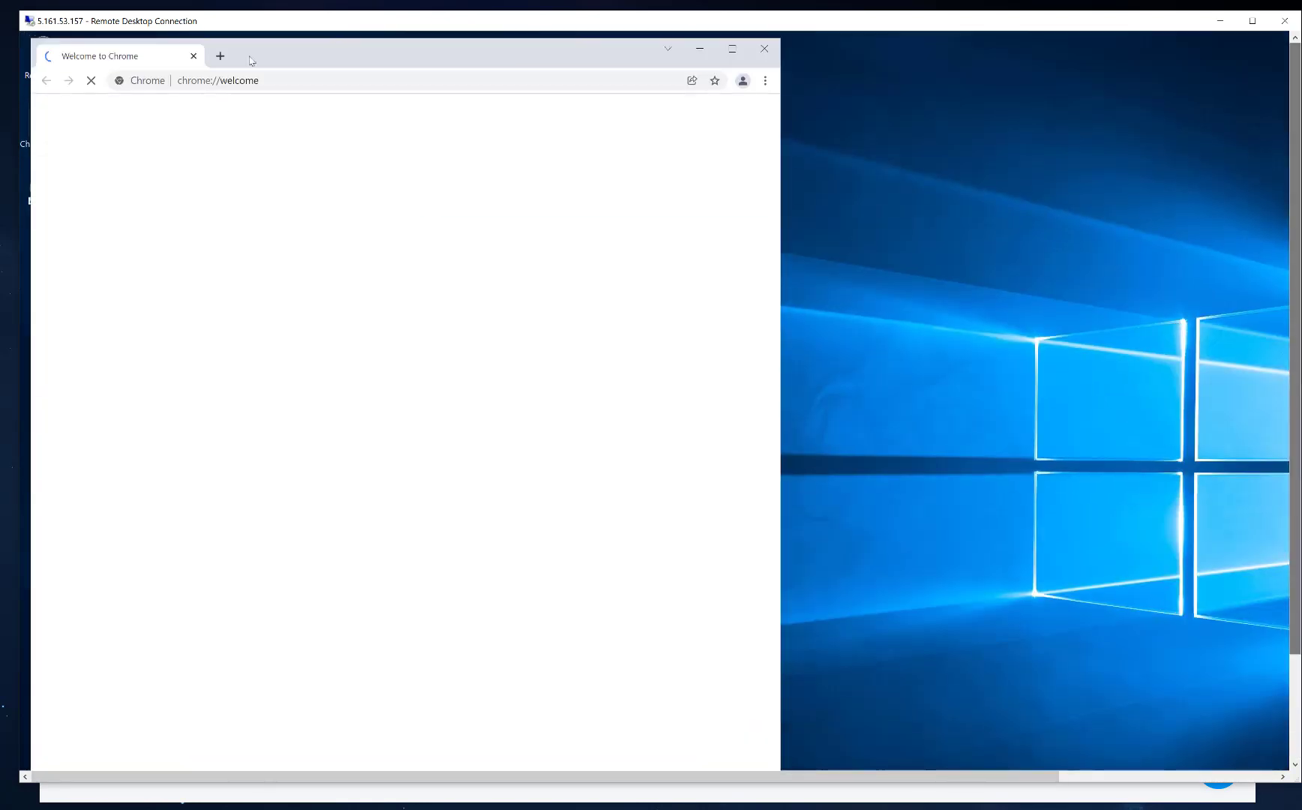
Load youtube.com in Chrome and widen the window to show the YouTube home page
left_click_drag(459, 52, 698, 53)
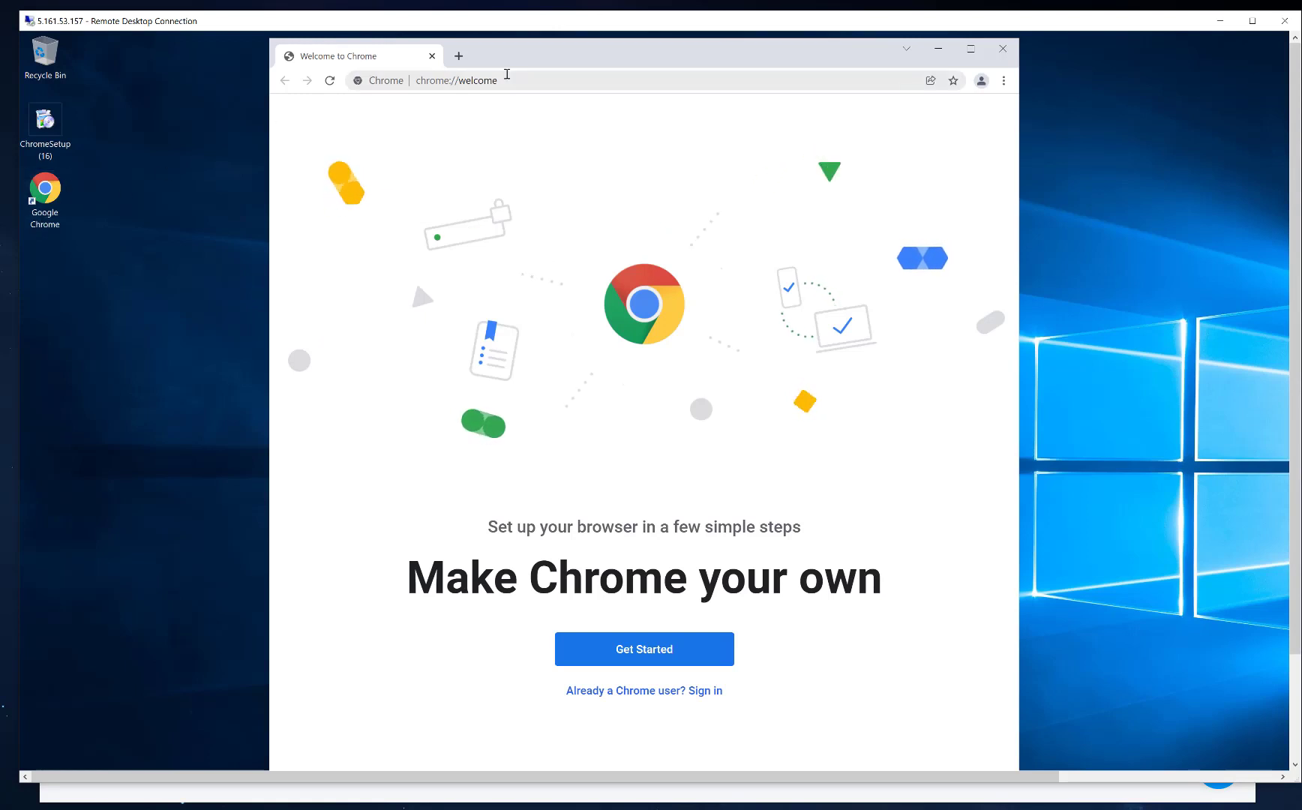
left_click(507, 78)
type("youtube.com")
key("Return")
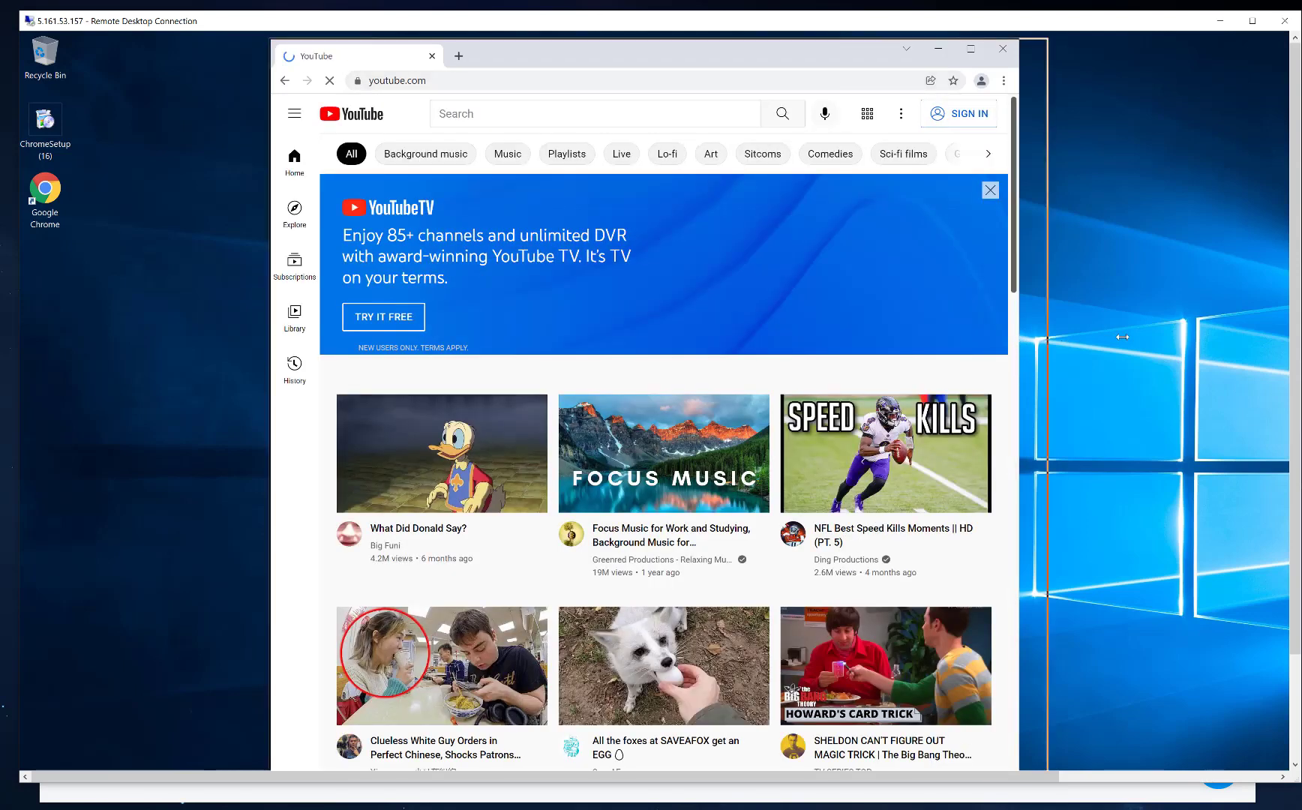
left_click_drag(1019, 341, 1147, 339)
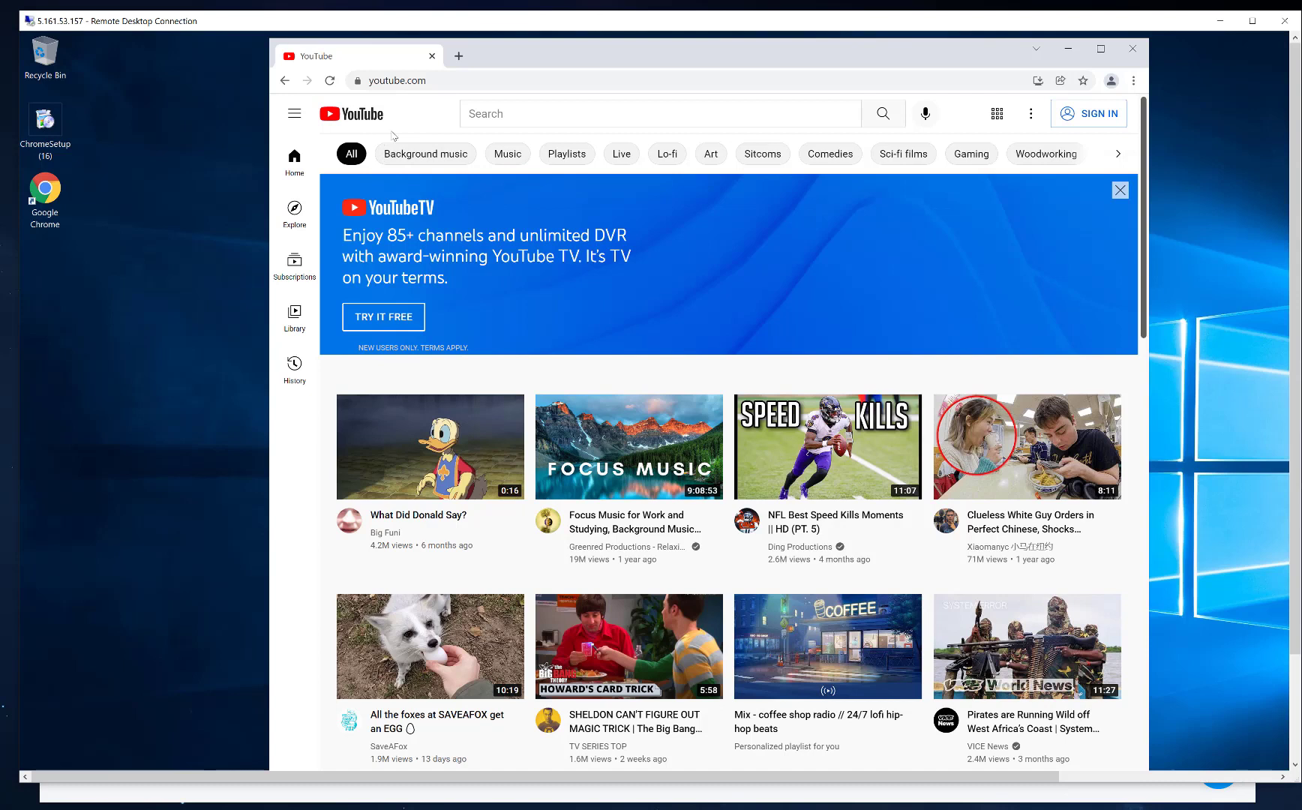
left_click(422, 80)
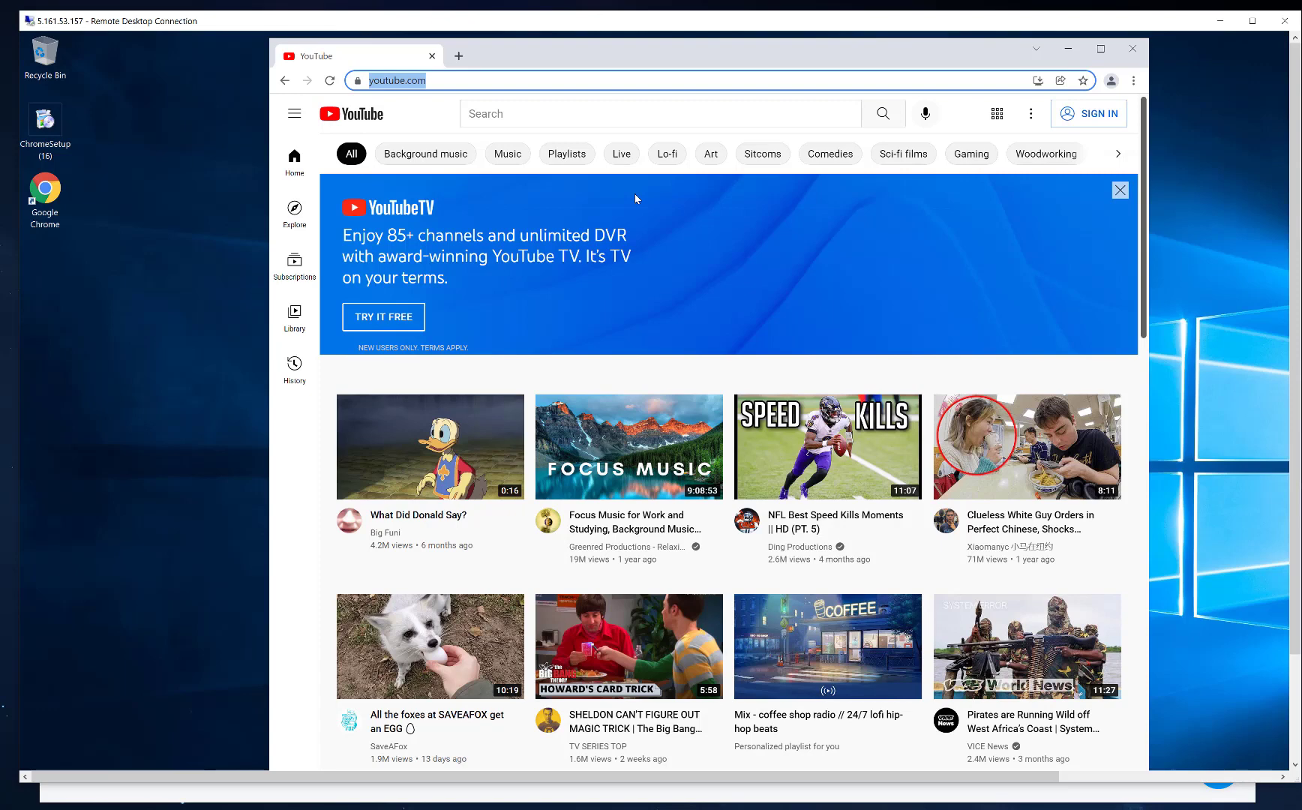
Google 'rootpal' and open the first result, the rootpal.com Managed Hosting home page
type("rootpal")
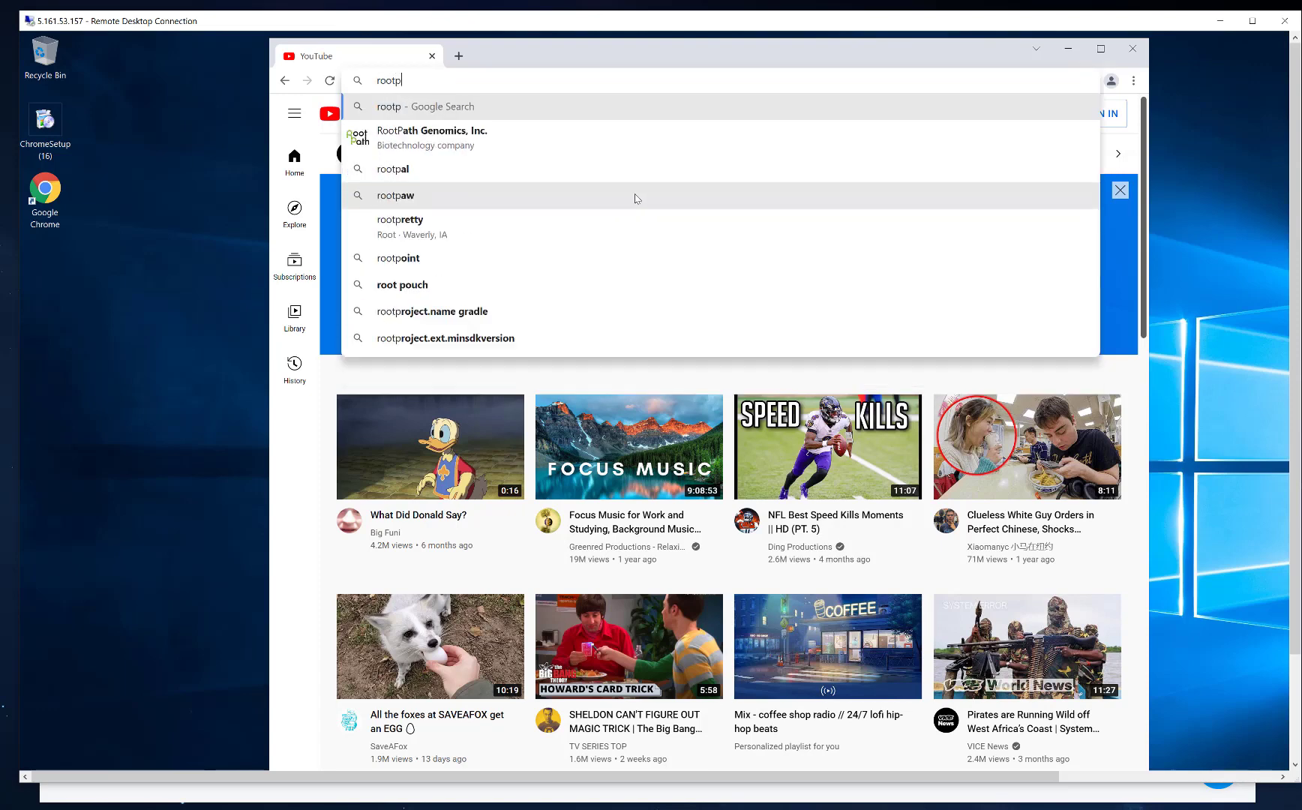
key("Return")
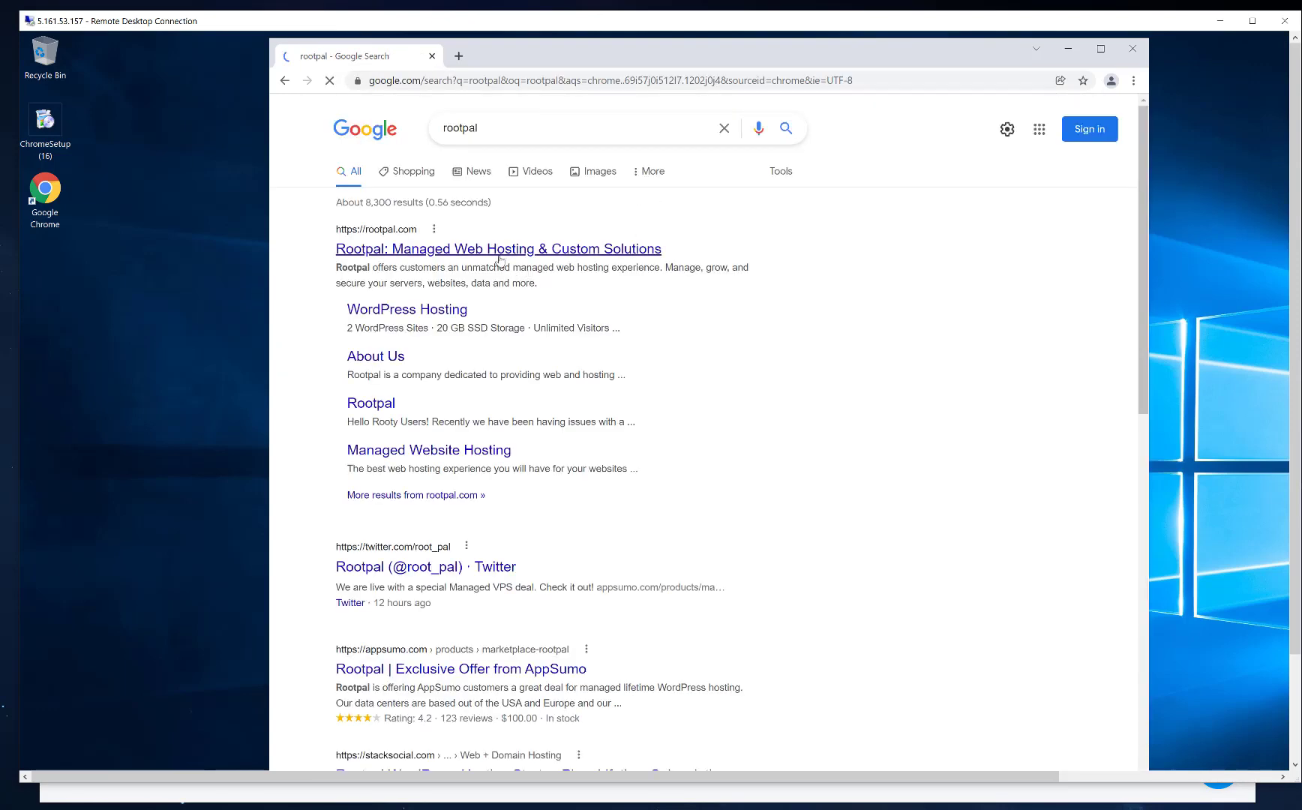
left_click(499, 256)
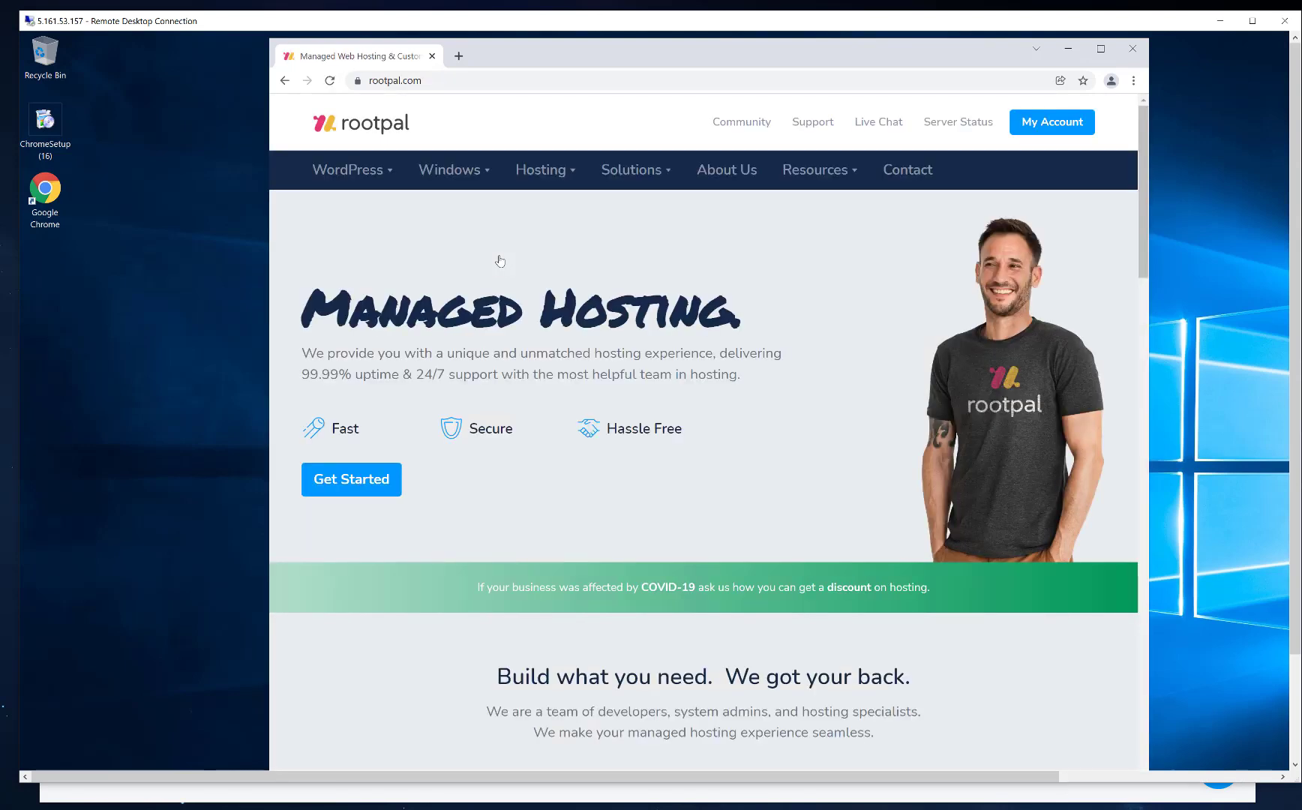